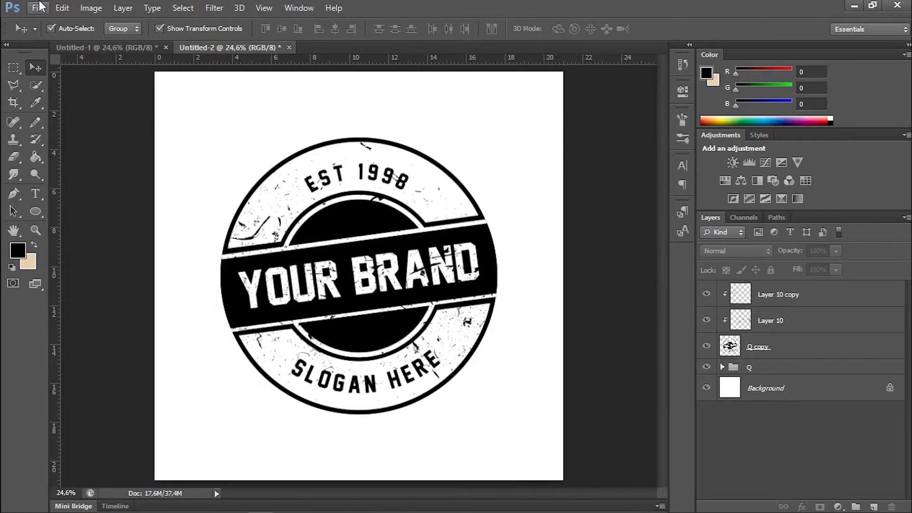
# - Create a white 209.97 × 209.97 mm document at 300 ppi and dock it as a tab
pyautogui.click(40, 7)
pyautogui.click(43, 22)
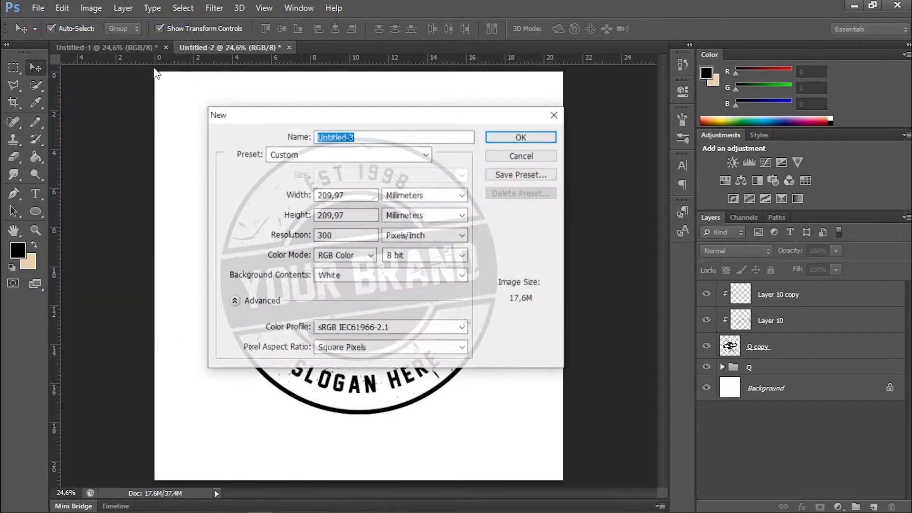
pyautogui.doubleClick(361, 195)
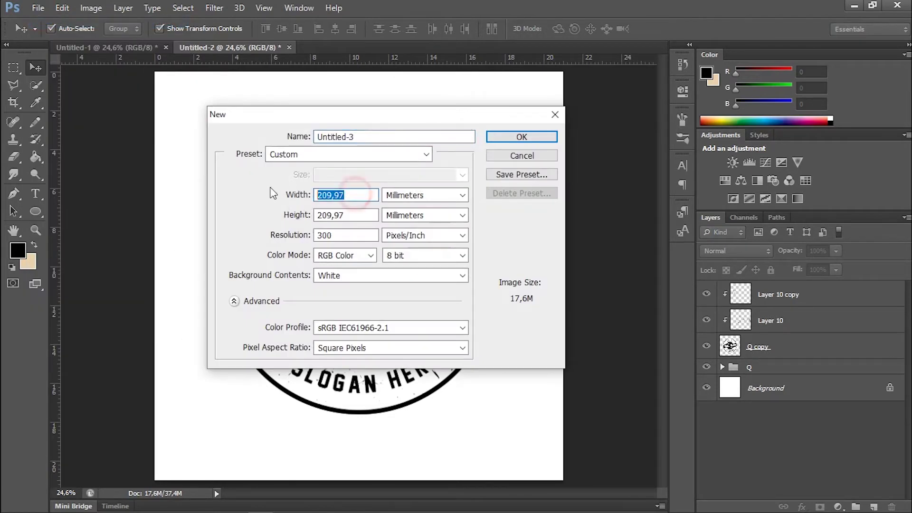
pyautogui.doubleClick(351, 215)
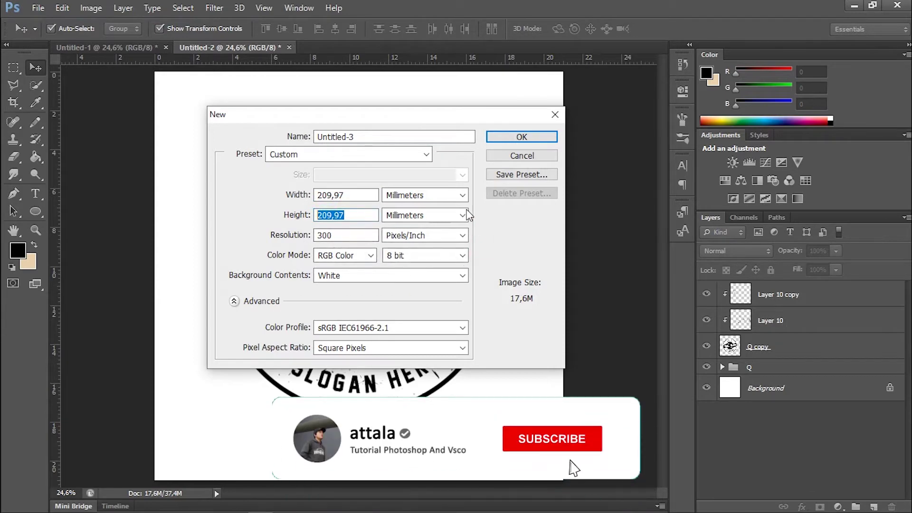
pyautogui.click(499, 136)
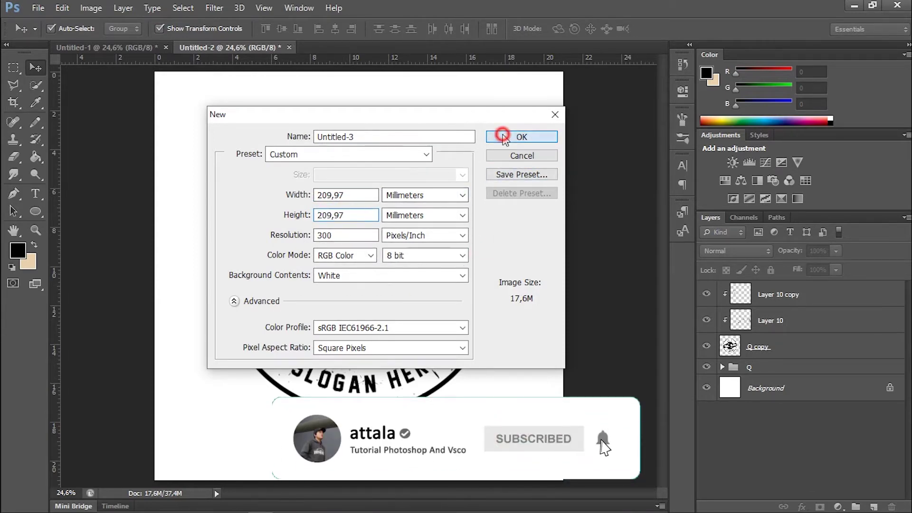
pyautogui.moveTo(379, 60); pyautogui.dragTo(466, 45)
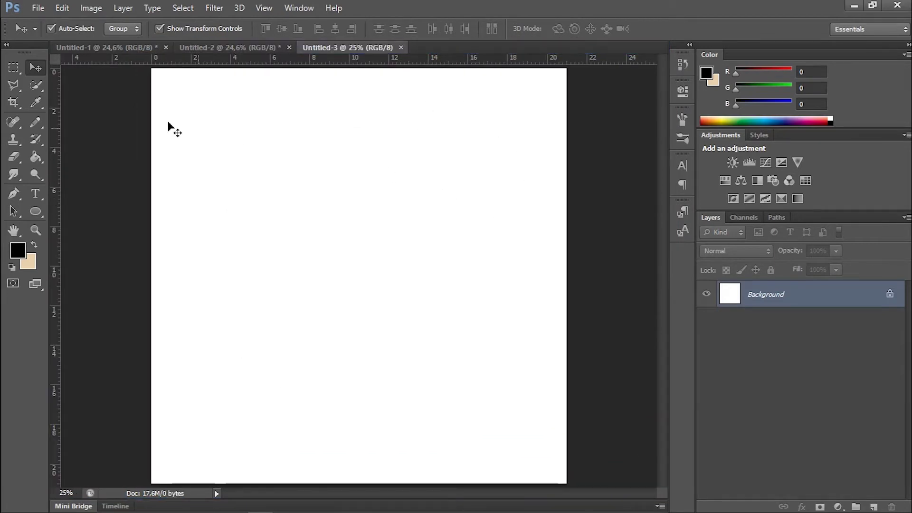
pyautogui.click(14, 67)
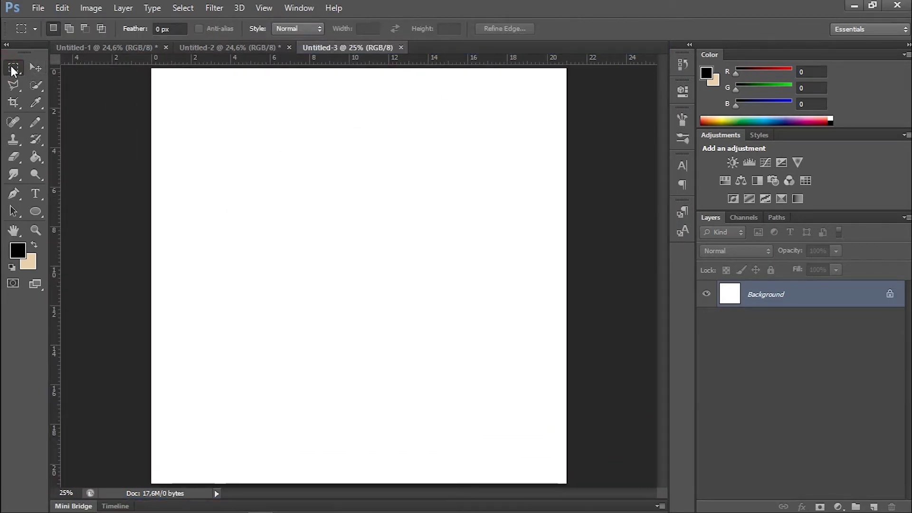
# - Draw a large elliptical circle selection near the centre of the page
pyautogui.rightClick(14, 70)
pyautogui.click(57, 78)
pyautogui.moveTo(353, 252)
pyautogui.mouseDown()
pyautogui.moveTo(708, 396)
pyautogui.moveTo(681, 412)
pyautogui.mouseUp()
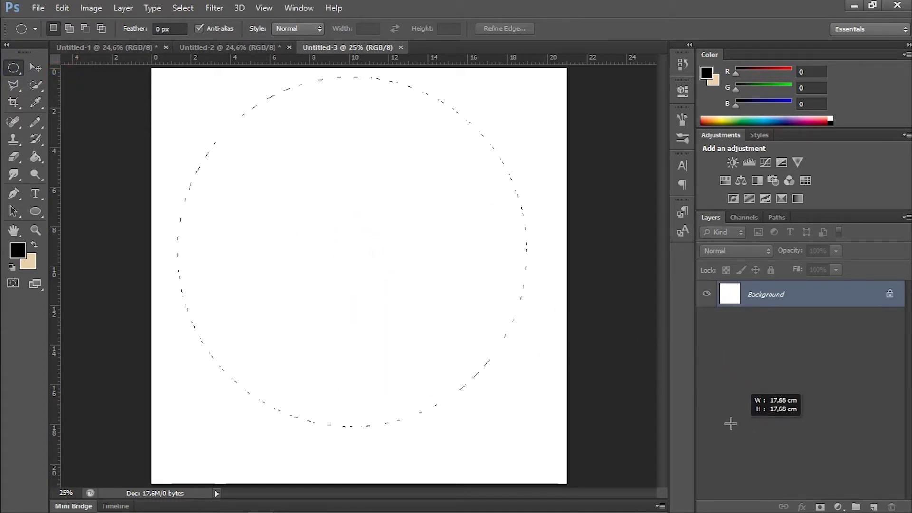
pyautogui.moveTo(679, 411); pyautogui.dragTo(653, 418)
pyautogui.moveTo(393, 241); pyautogui.dragTo(403, 257)
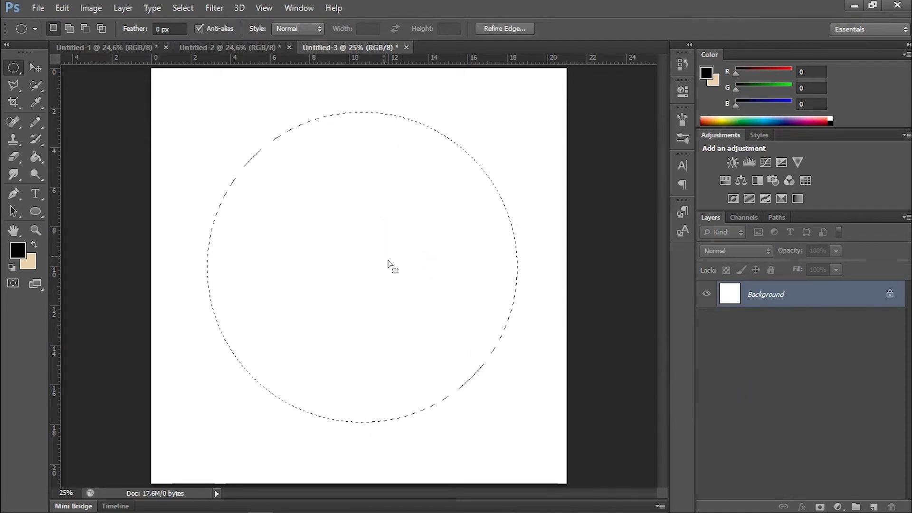
# - Copy the circle to a new layer and make it solid black with Lightness -100
pyautogui.hotkey('ctrl', 'j')
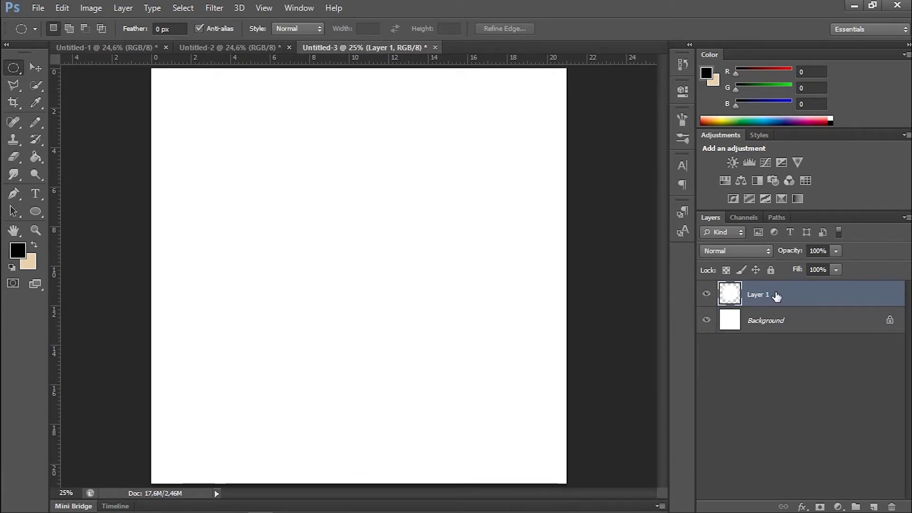
pyautogui.hotkey('ctrl', 'u')
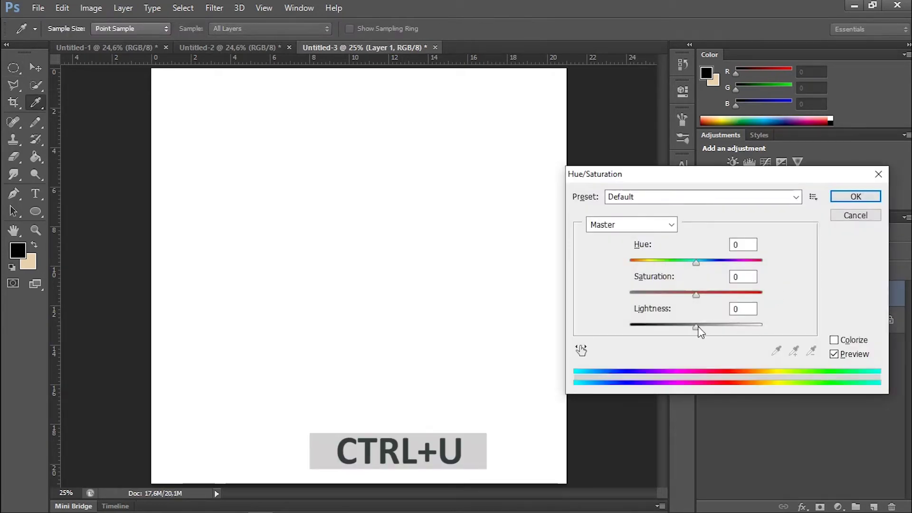
pyautogui.moveTo(699, 327); pyautogui.dragTo(590, 330)
pyautogui.click(846, 195)
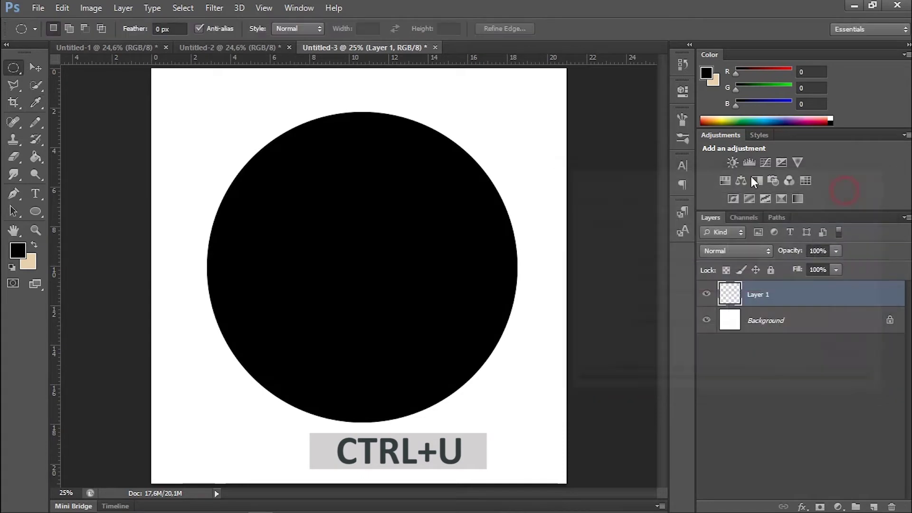
pyautogui.click(36, 67)
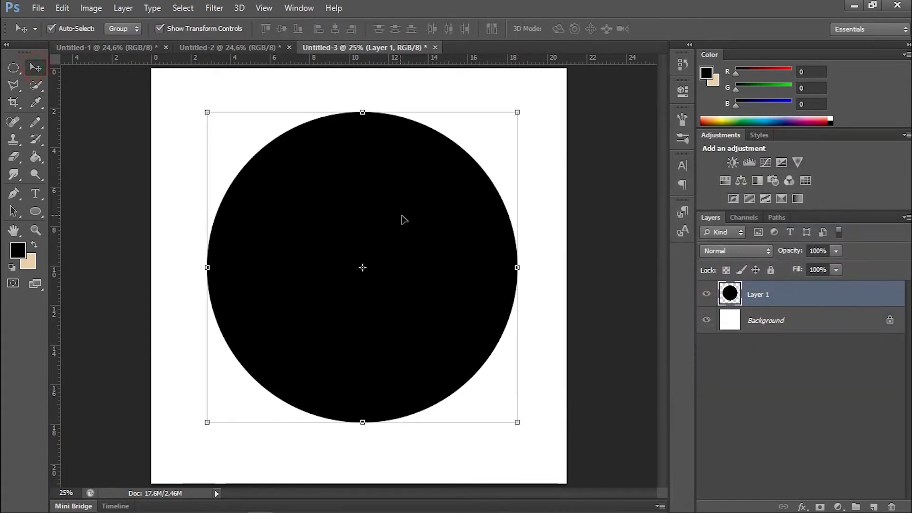
# - Align the black circle to the canvas centre and duplicate Layer 1 as Layer 1 copy
pyautogui.hotkey('ctrl', 'a')
pyautogui.moveTo(403, 218); pyautogui.dragTo(422, 224)
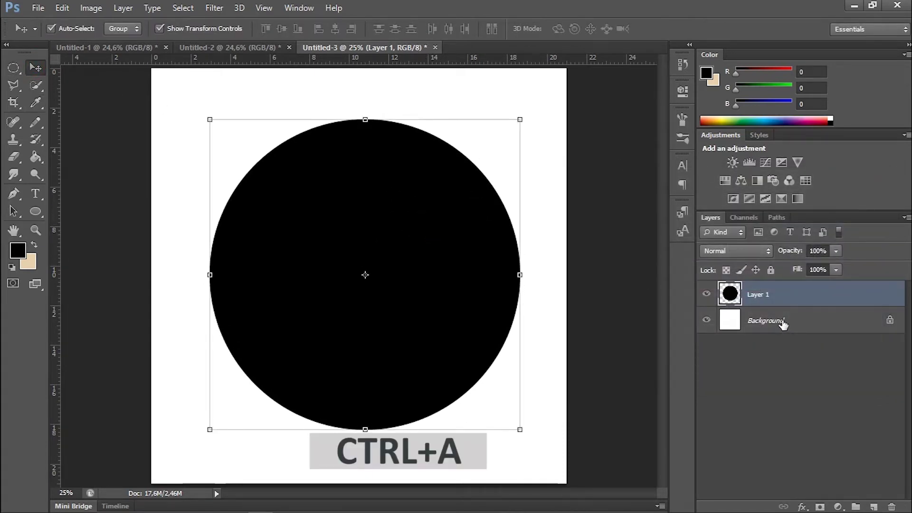
pyautogui.hotkey('ctrl', 'a')
pyautogui.click(338, 29)
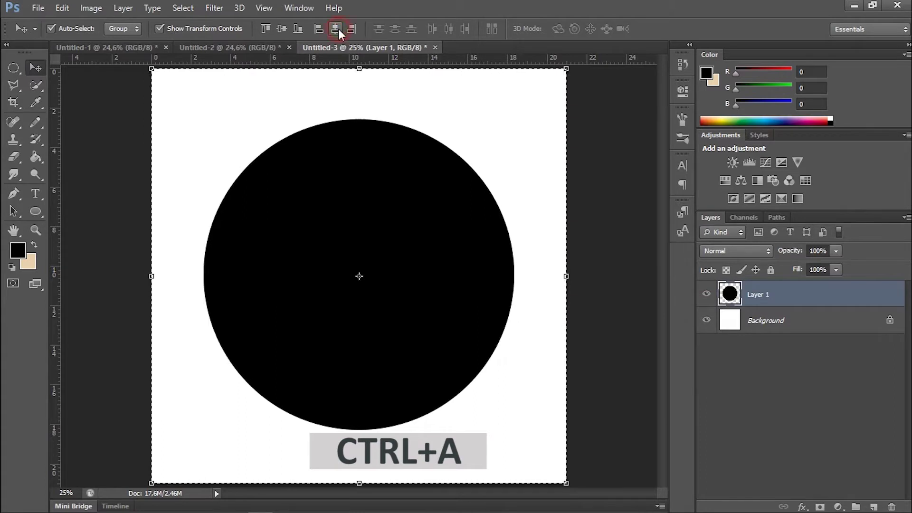
pyautogui.click(282, 29)
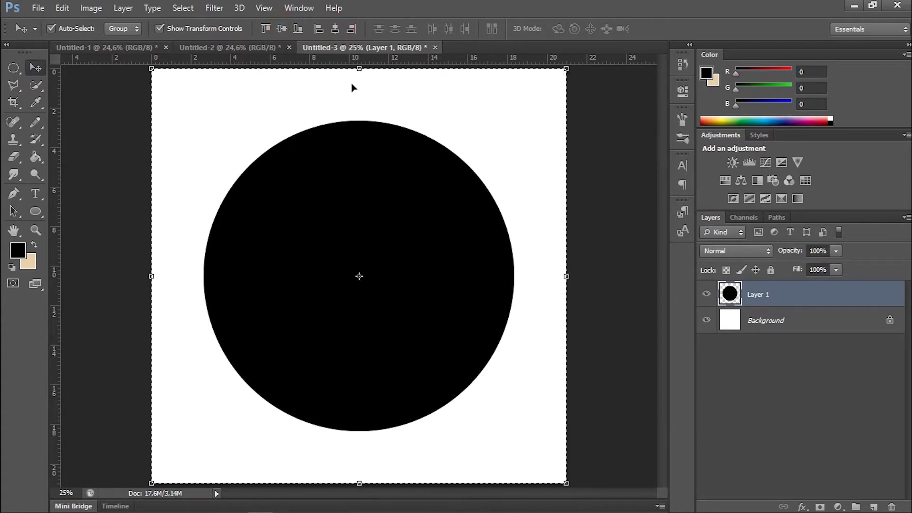
pyautogui.hotkey('ctrl', 'd')
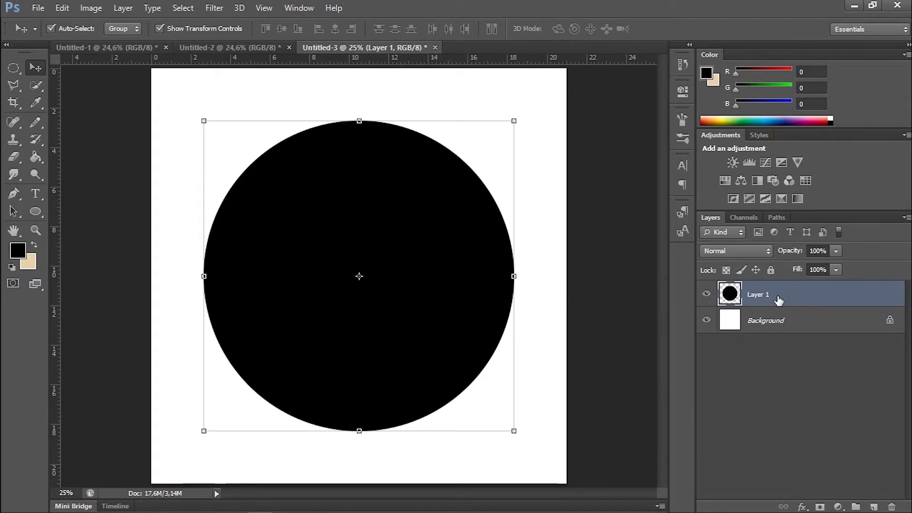
pyautogui.hotkey('ctrl', 'j')
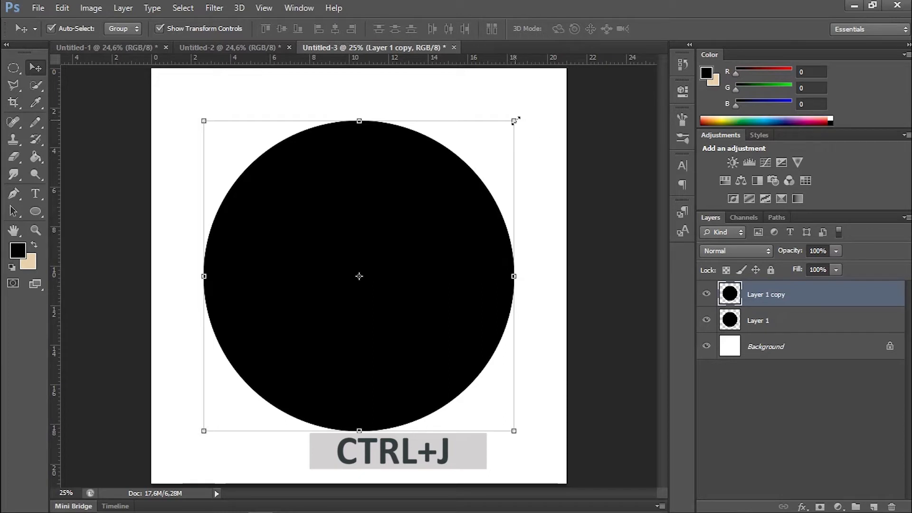
# - Shrink the duplicate circle to about 77% and lighten it to dark grey
pyautogui.moveTo(514, 120); pyautogui.dragTo(485, 161)
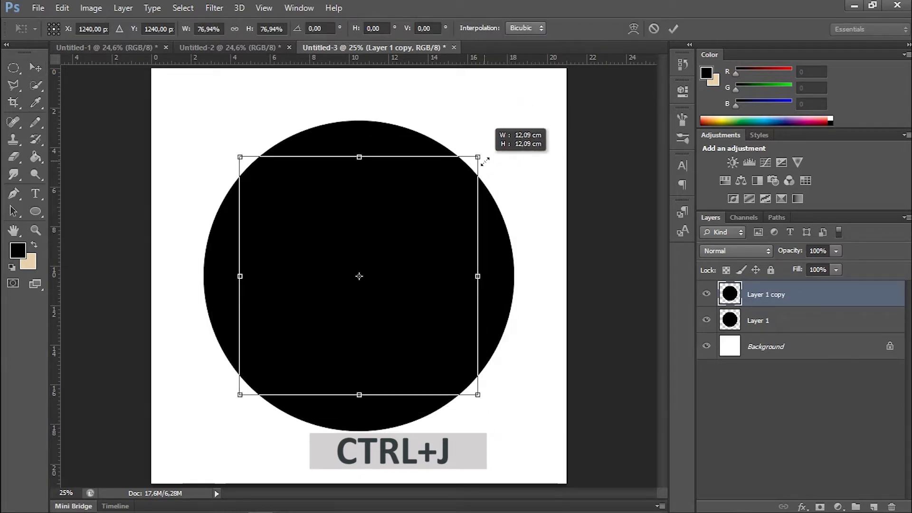
pyautogui.click(674, 32)
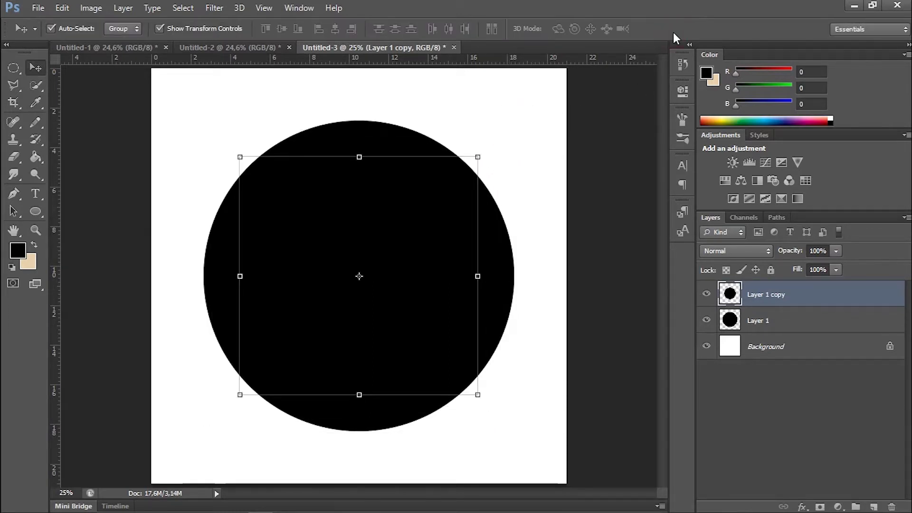
pyautogui.hotkey('ctrl', 'u')
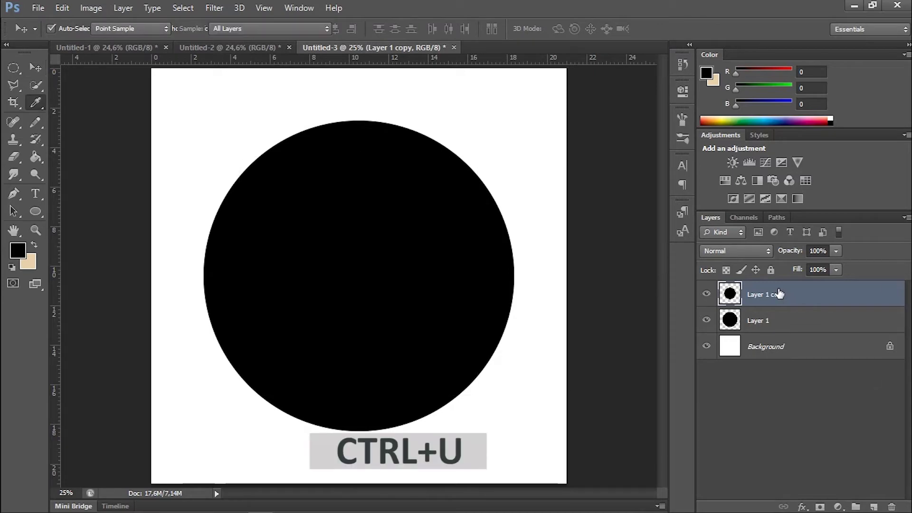
pyautogui.moveTo(696, 328); pyautogui.dragTo(712, 327)
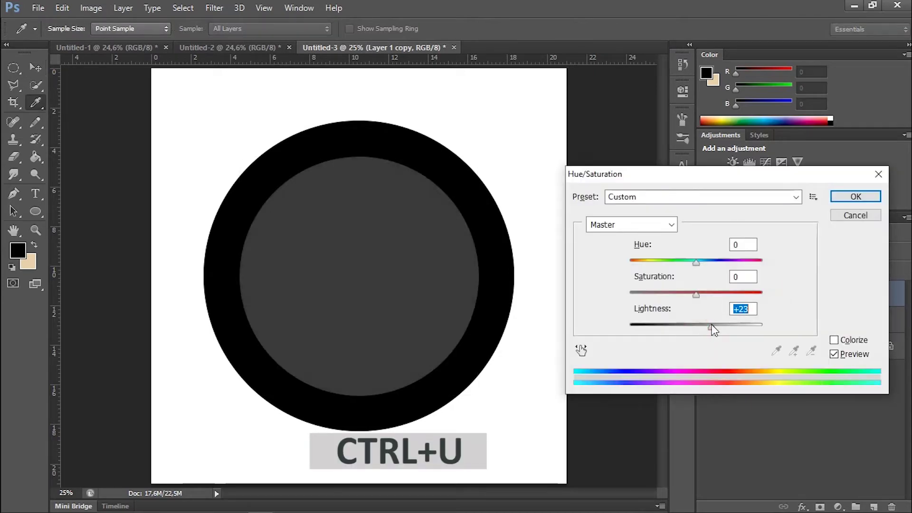
pyautogui.click(856, 196)
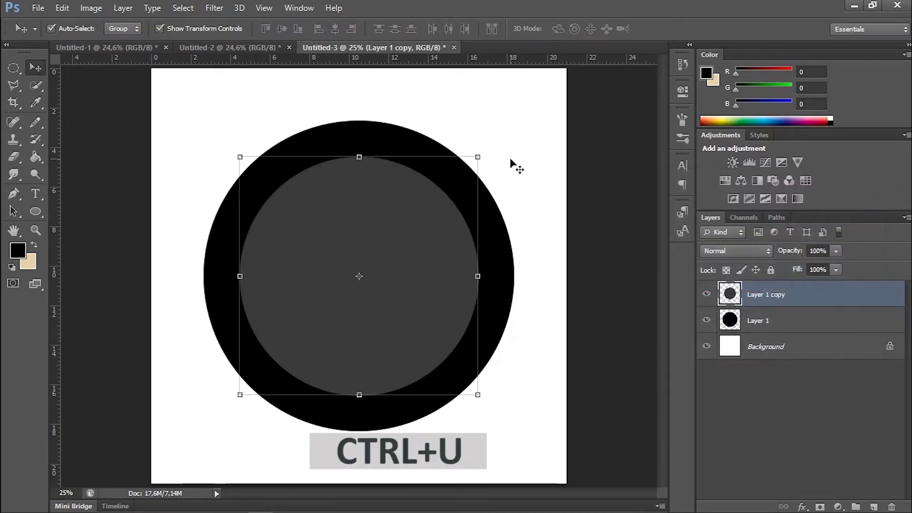
# - Enlarge the grey circle to about 126%, leaving a thin black rim, and re-centre it
pyautogui.moveTo(479, 158); pyautogui.dragTo(510, 124)
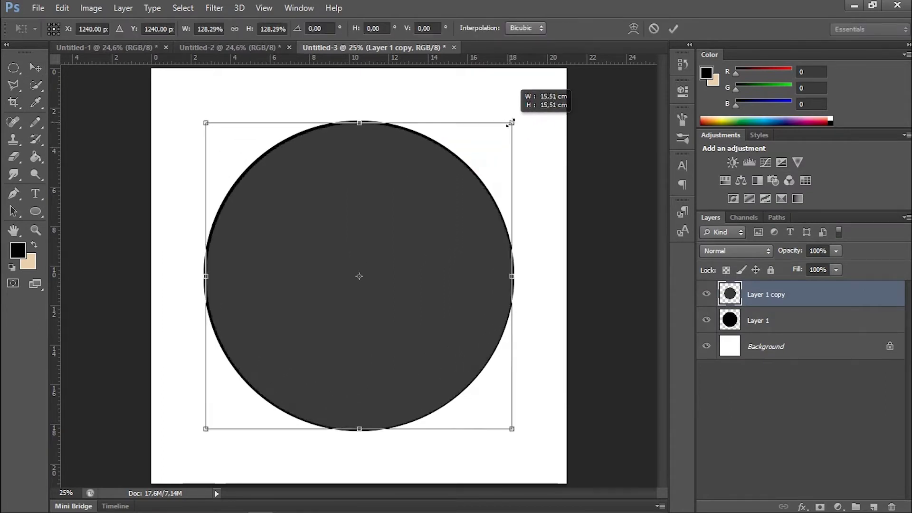
pyautogui.moveTo(511, 124); pyautogui.dragTo(509, 126)
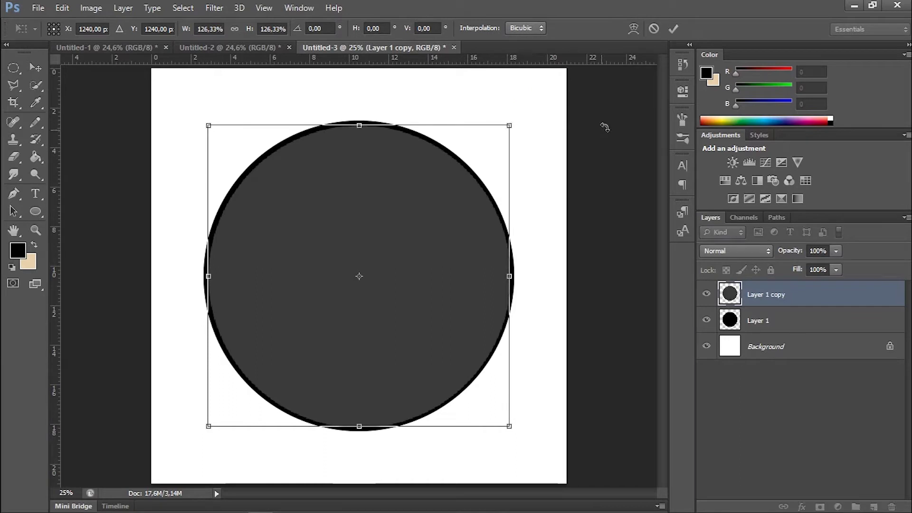
pyautogui.click(674, 28)
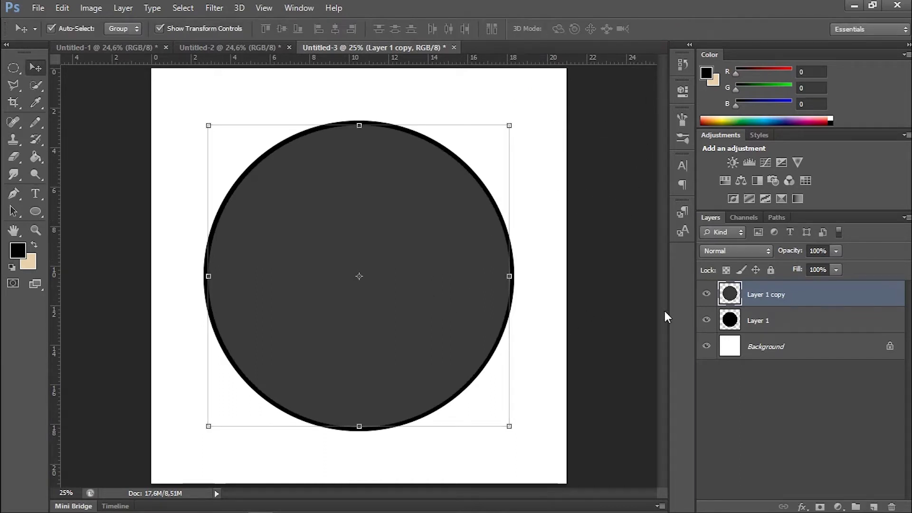
pyautogui.hotkey('ctrl', 'a')
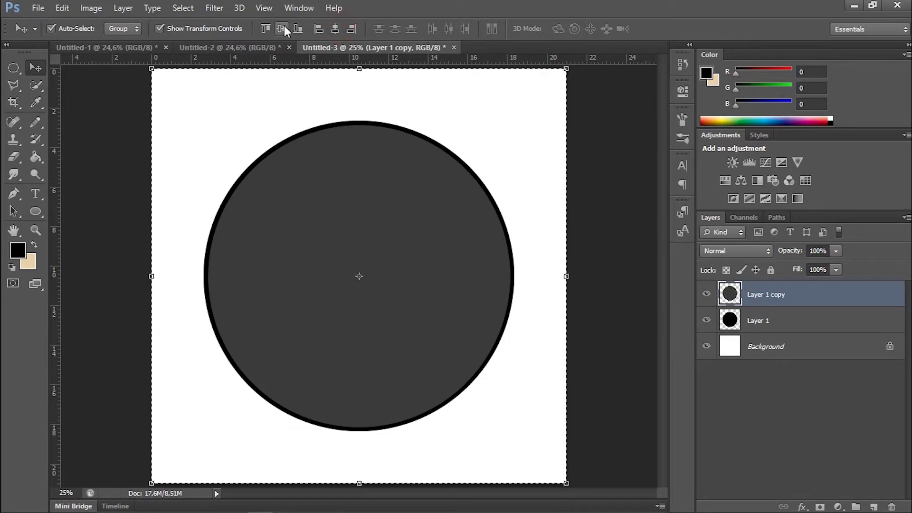
pyautogui.hotkey('ctrl', 'd')
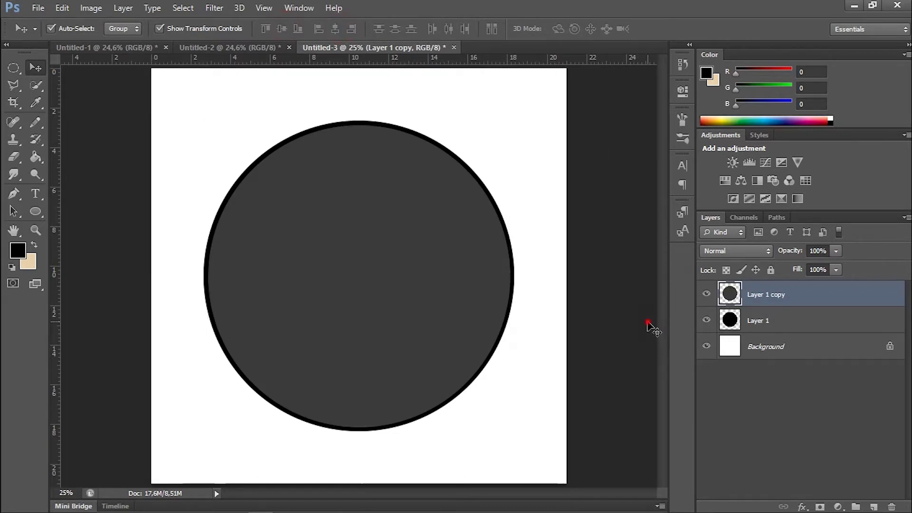
pyautogui.click(647, 322)
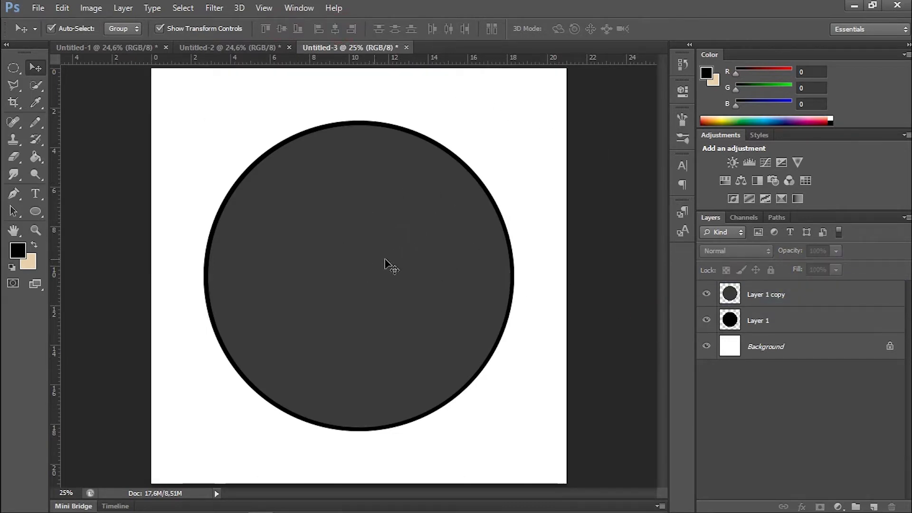
pyautogui.click(357, 279)
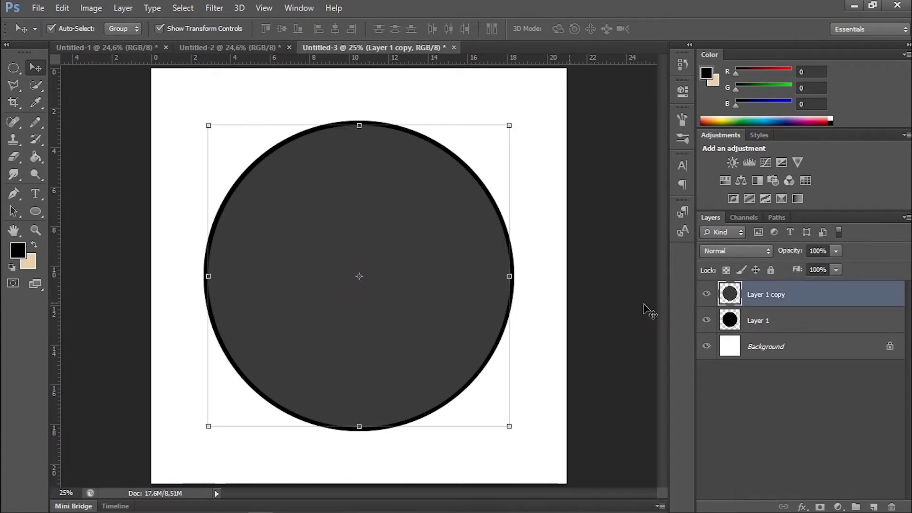
# - Duplicate the grey circle, shrink the copy, and lighten it to light grey (Lightness +68)
pyautogui.hotkey('ctrl', 'j')
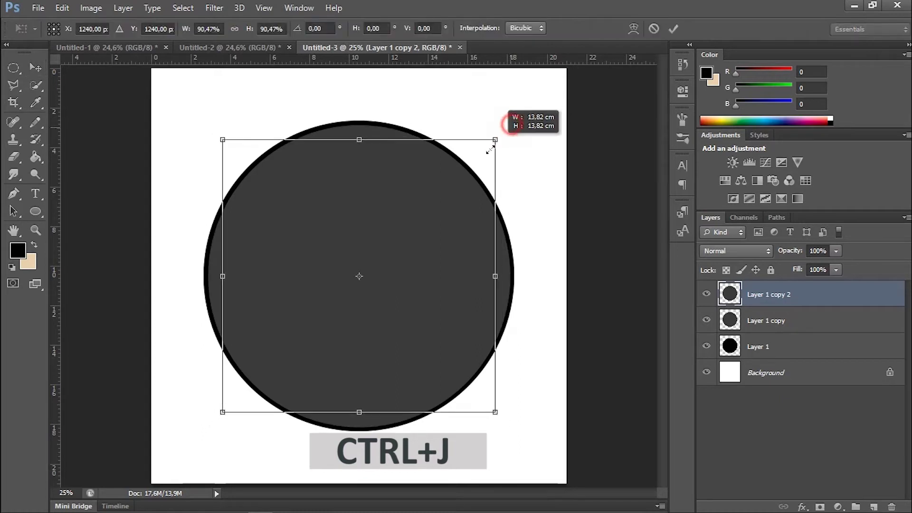
pyautogui.moveTo(511, 125); pyautogui.dragTo(465, 170)
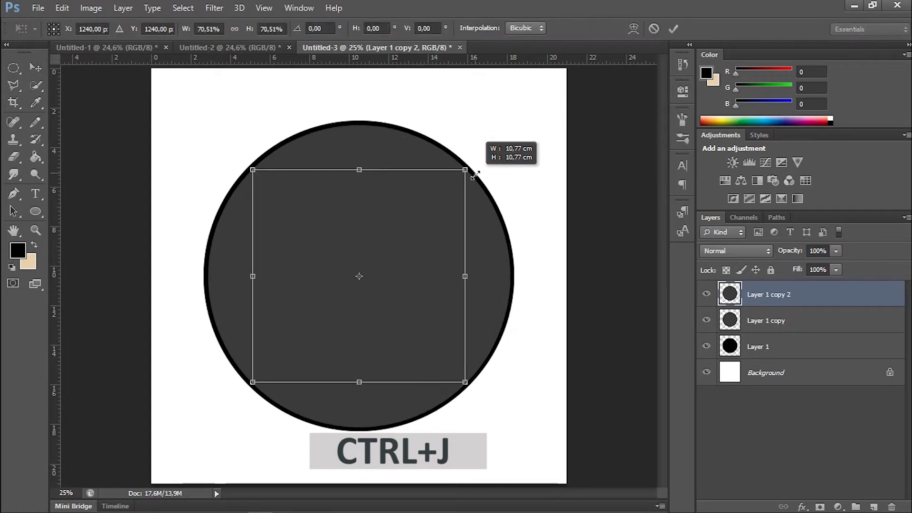
pyautogui.click(673, 28)
pyautogui.hotkey('ctrl', 'u')
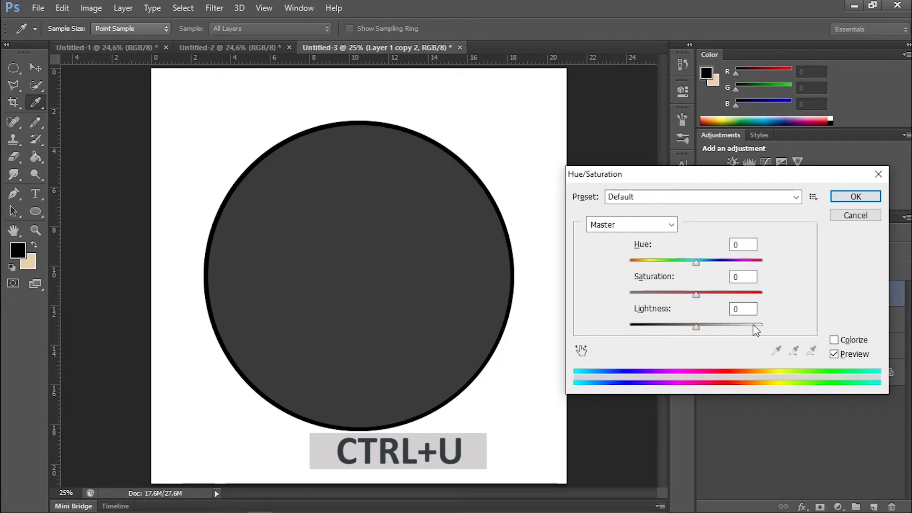
pyautogui.moveTo(695, 327); pyautogui.dragTo(740, 327)
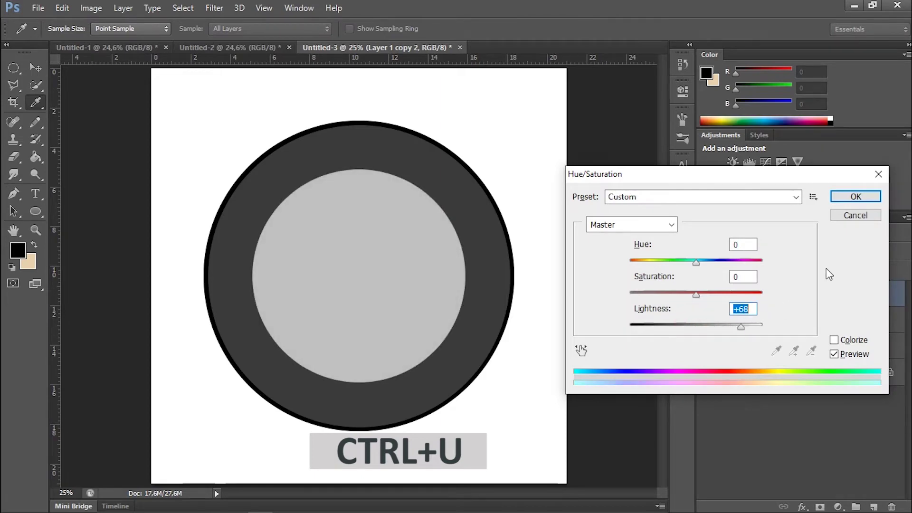
pyautogui.click(855, 198)
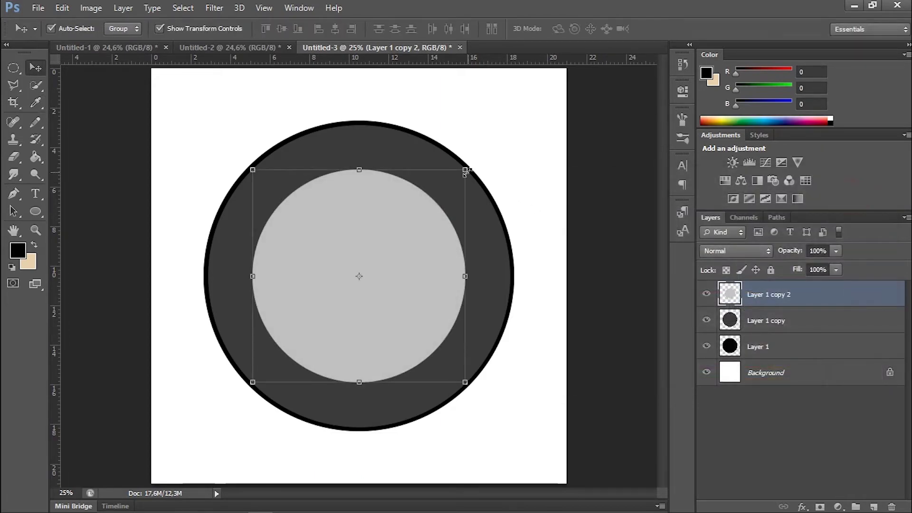
# - Shrink the light grey circle slightly twice so it sits inside the dark grey disc
pyautogui.moveTo(465, 170); pyautogui.dragTo(464, 177)
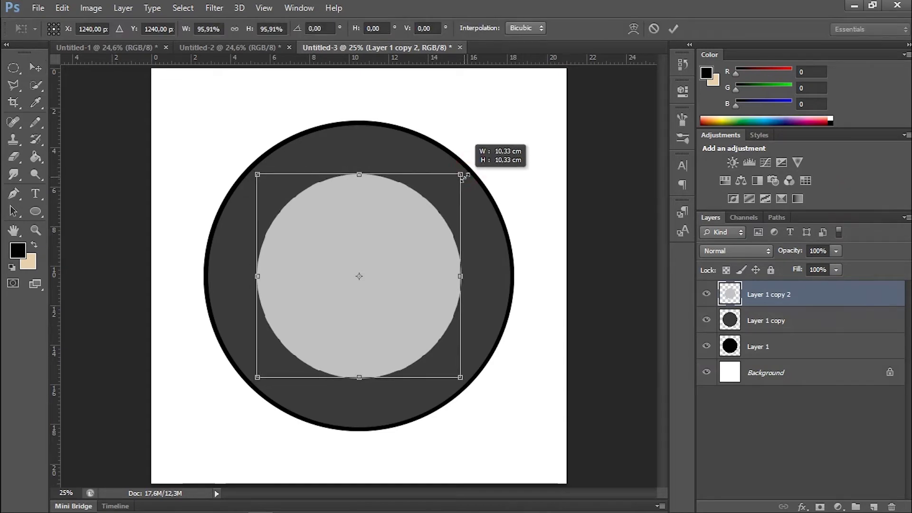
pyautogui.click(674, 28)
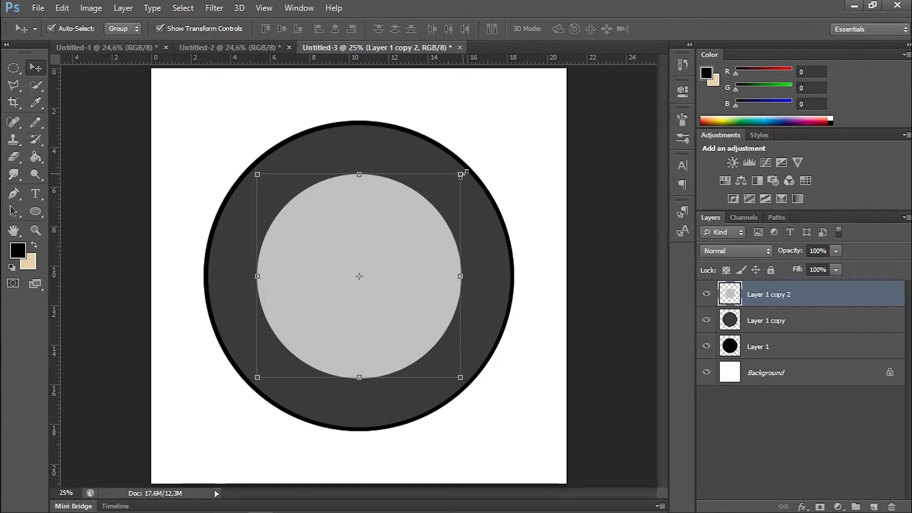
pyautogui.moveTo(464, 173); pyautogui.dragTo(463, 178)
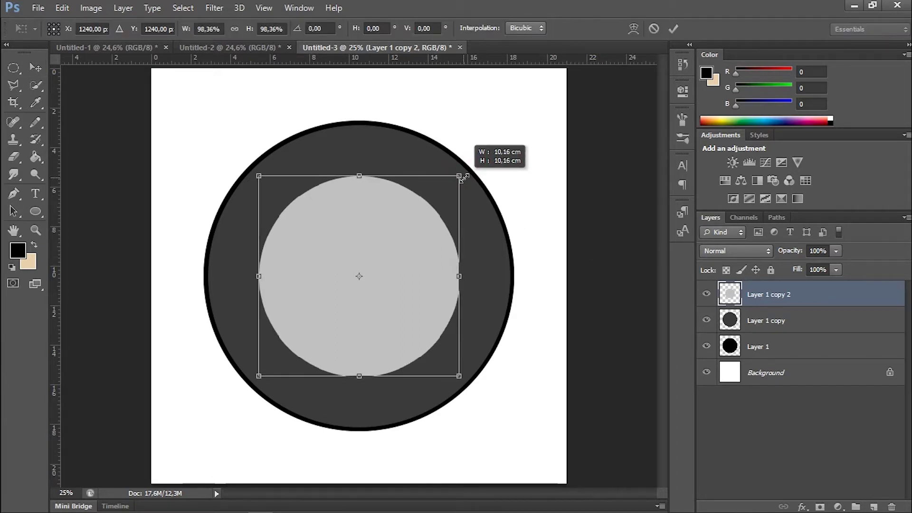
pyautogui.click(673, 29)
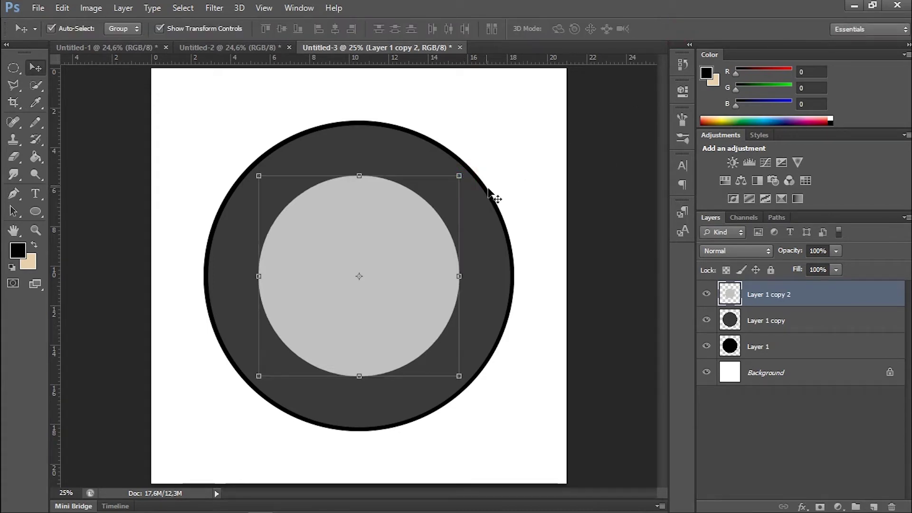
pyautogui.click(588, 180)
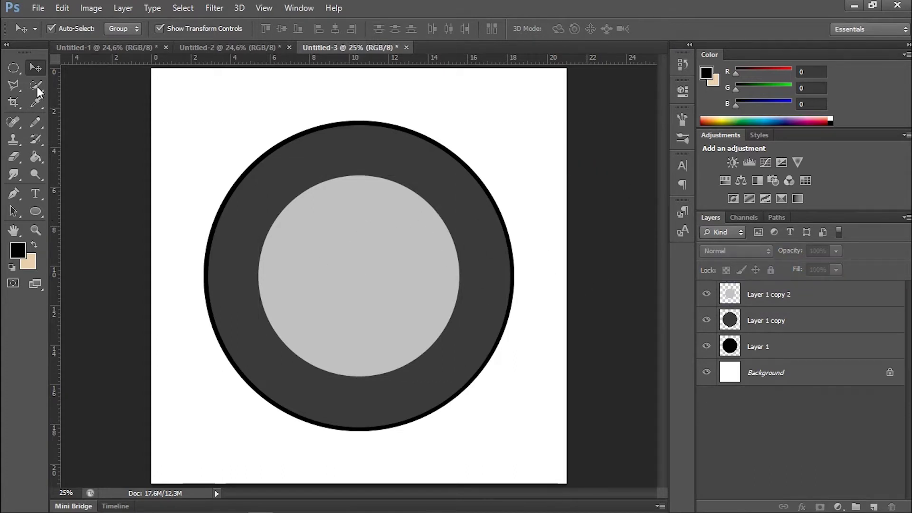
pyautogui.click(16, 67)
# - Copy a wide horizontal strip of the Background to a new top layer, Layer 2
pyautogui.rightClick(16, 64)
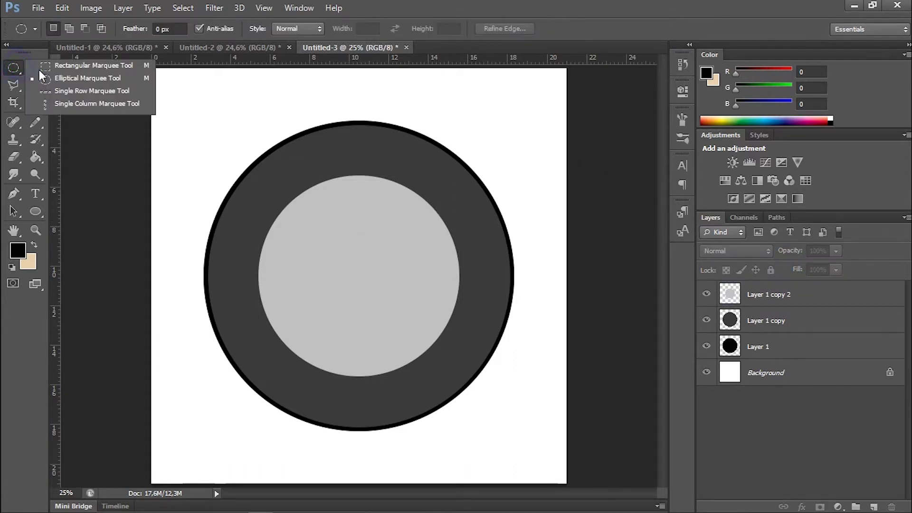
pyautogui.click(67, 68)
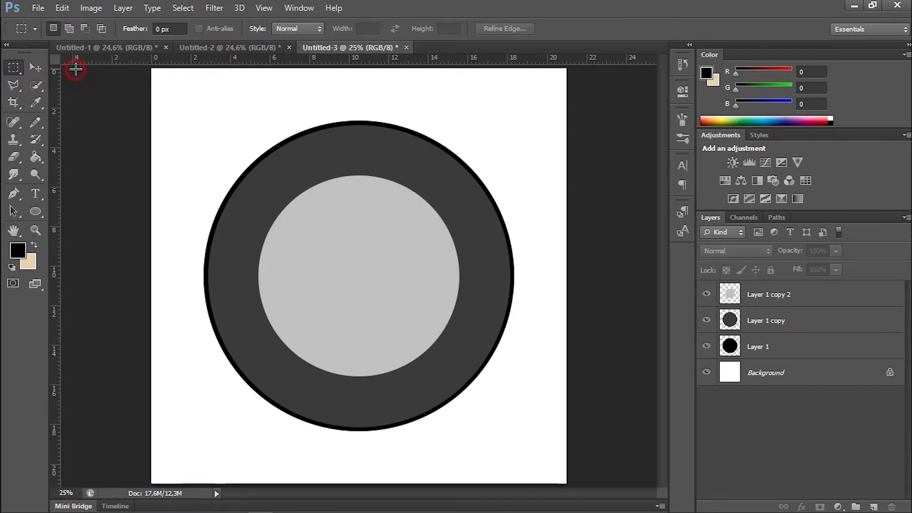
pyautogui.moveTo(183, 230); pyautogui.dragTo(545, 304)
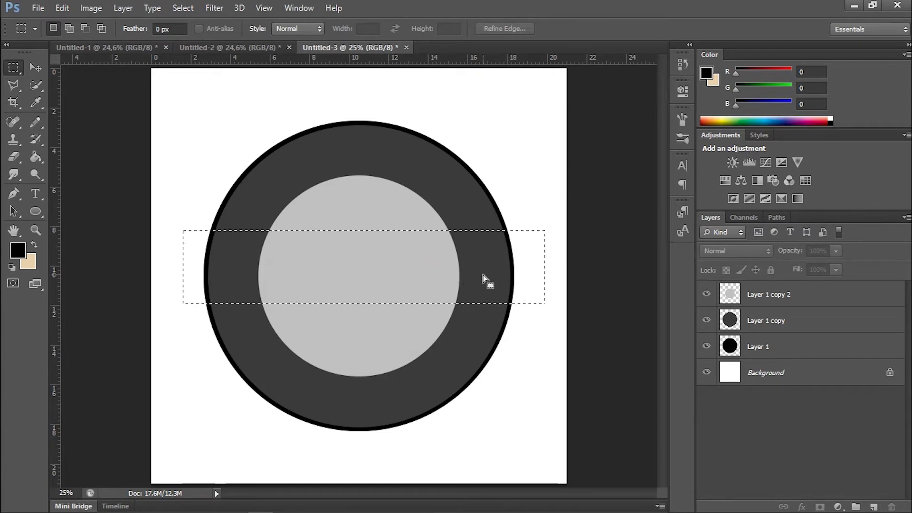
pyautogui.click(781, 373)
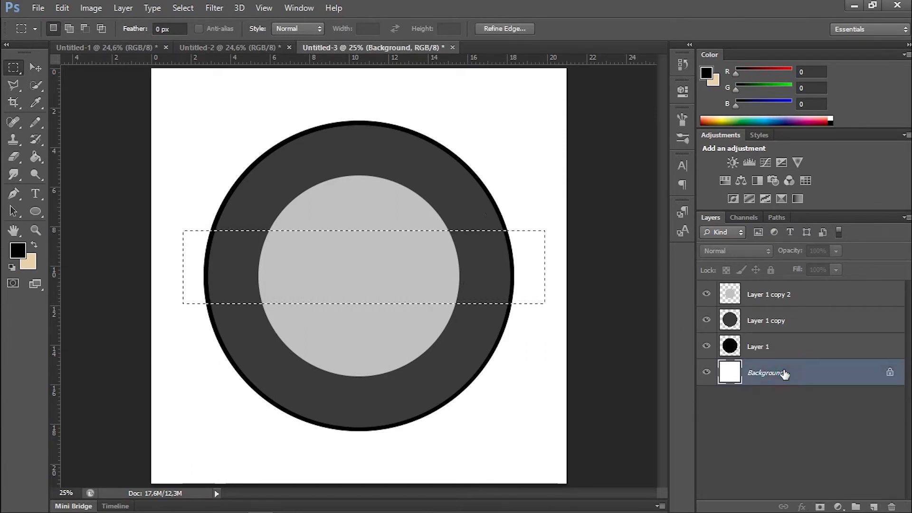
pyautogui.click(814, 376)
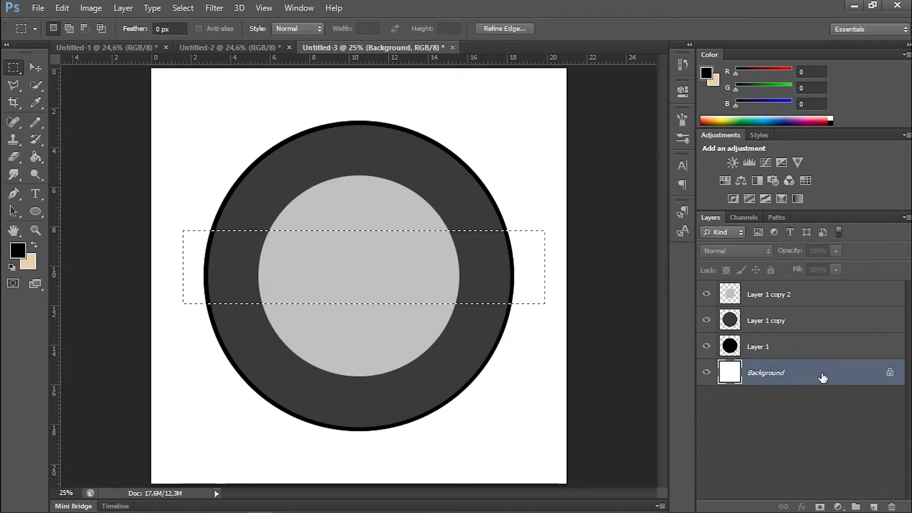
pyautogui.hotkey('ctrl', 'j')
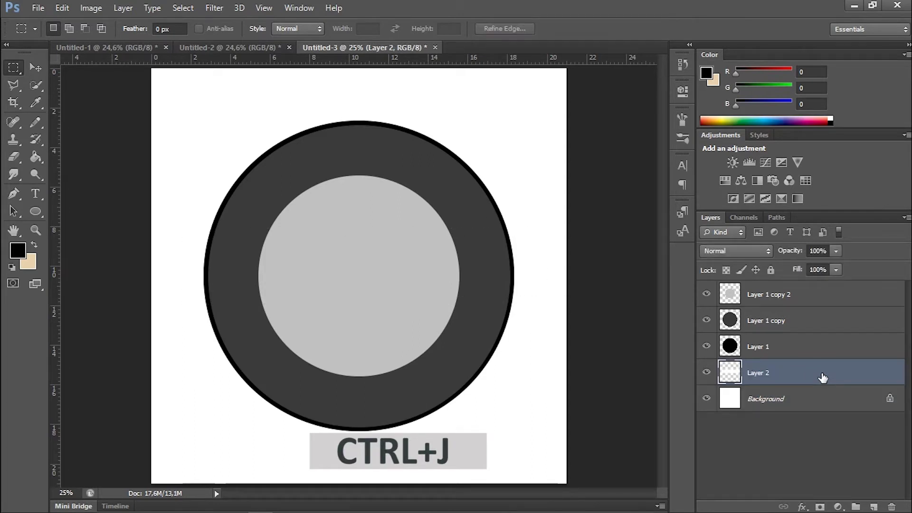
pyautogui.moveTo(782, 376); pyautogui.dragTo(779, 287)
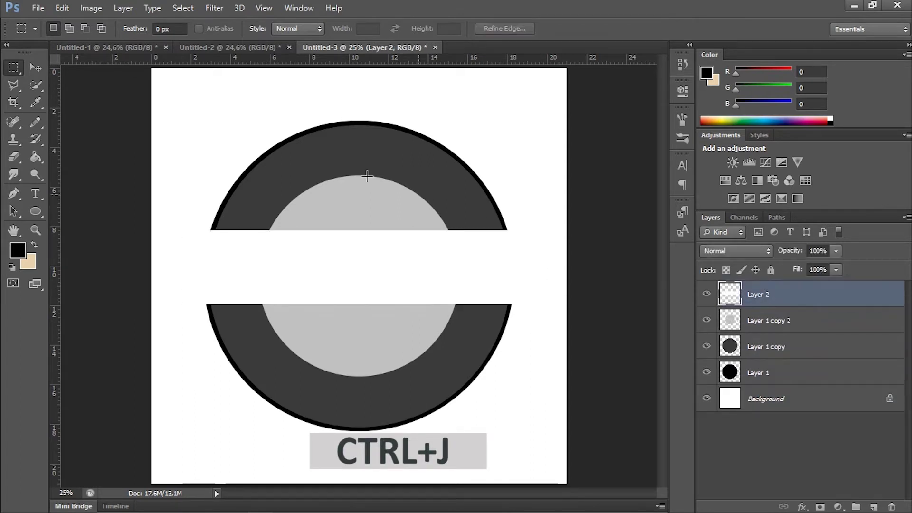
# - Turn the Layer 2 strip solid black with Lightness at its minimum
pyautogui.click(35, 68)
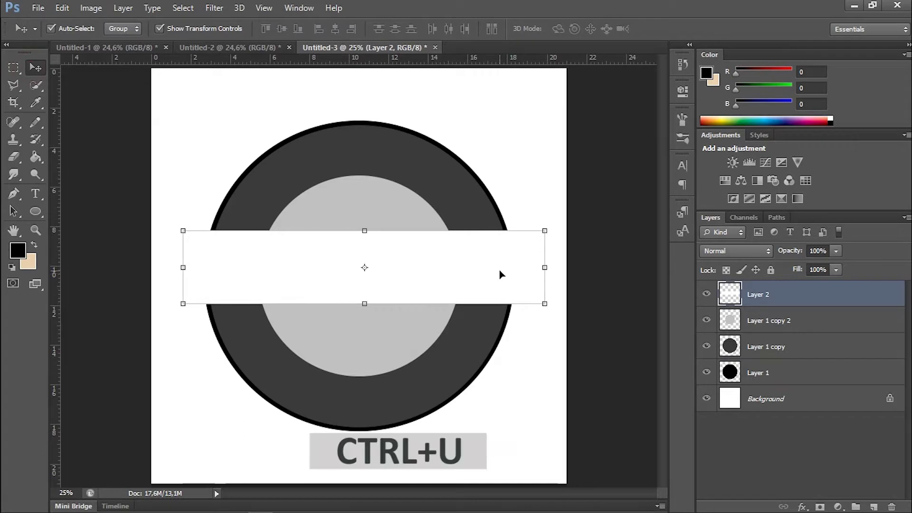
pyautogui.hotkey('ctrl', 'u')
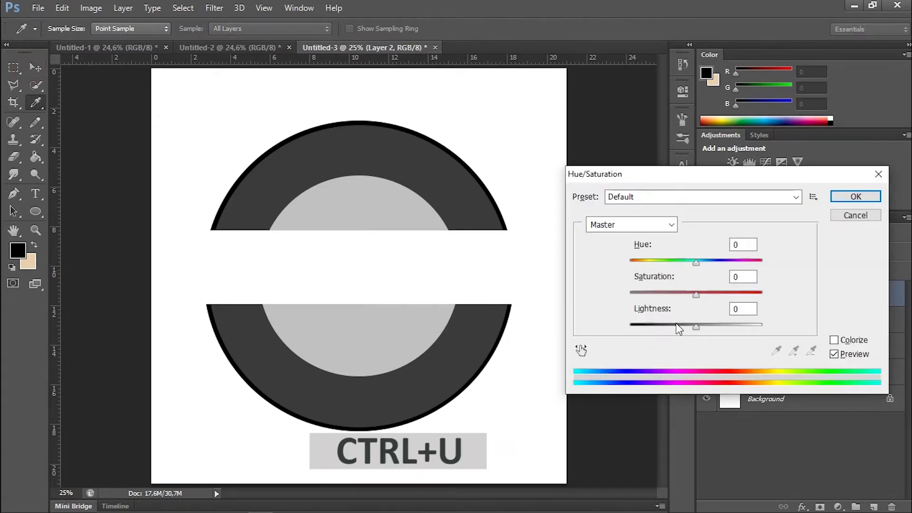
pyautogui.click(677, 324)
pyautogui.click(632, 324)
pyautogui.click(874, 196)
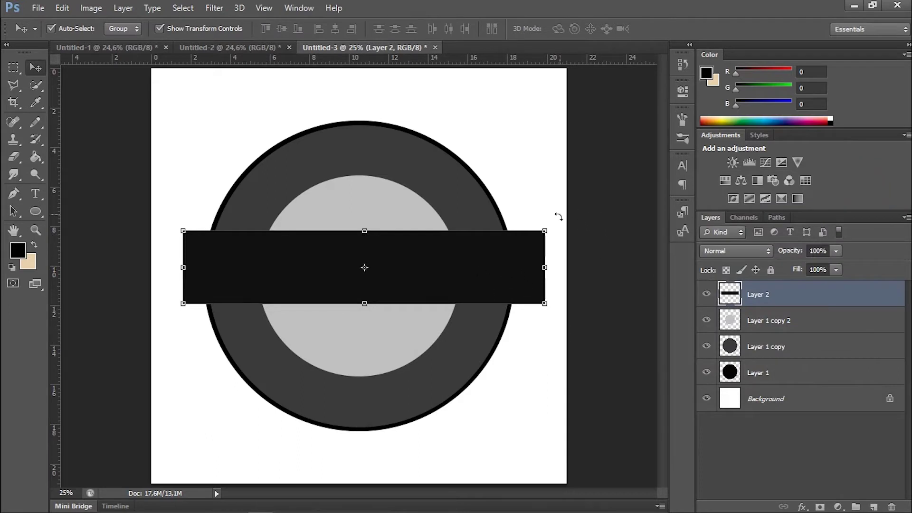
# - Rotate the Layer 2 band so it rises to the right, centred on the badge
pyautogui.moveTo(555, 222); pyautogui.dragTo(543, 192)
pyautogui.moveTo(498, 234); pyautogui.dragTo(492, 246)
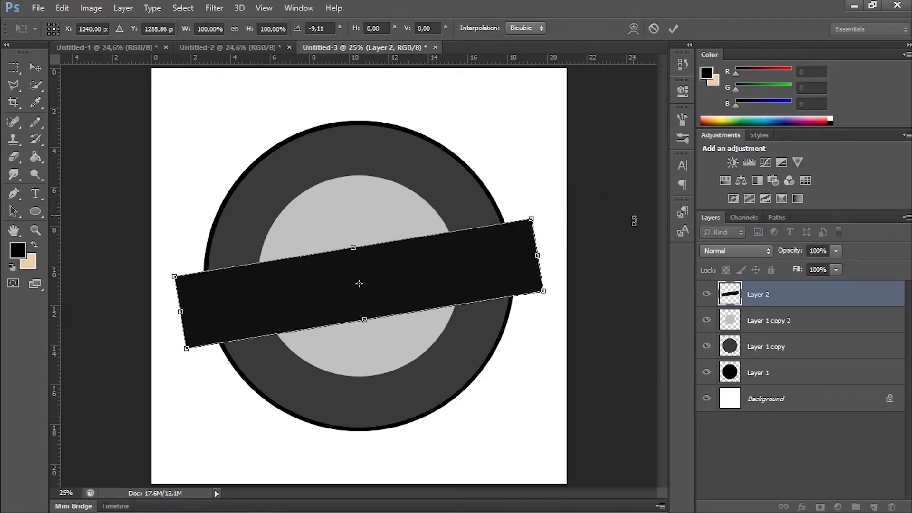
pyautogui.click(677, 29)
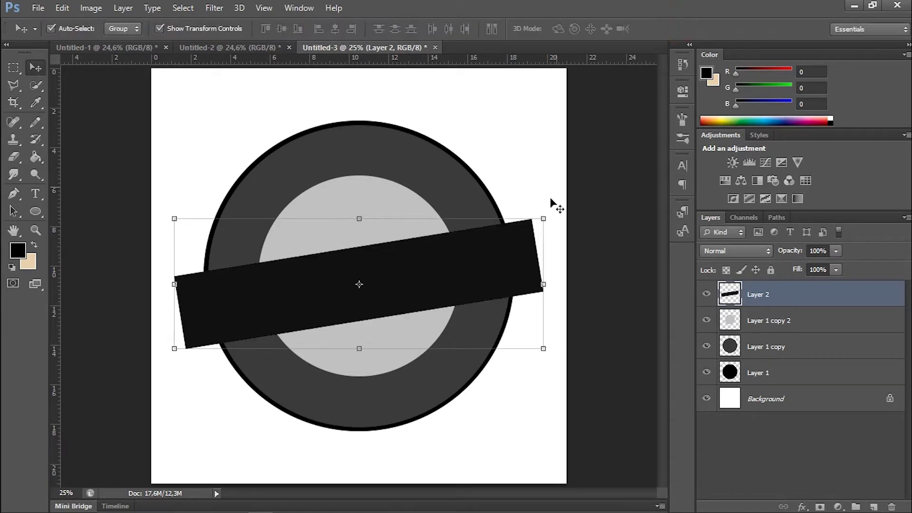
pyautogui.moveTo(557, 214); pyautogui.dragTo(554, 218)
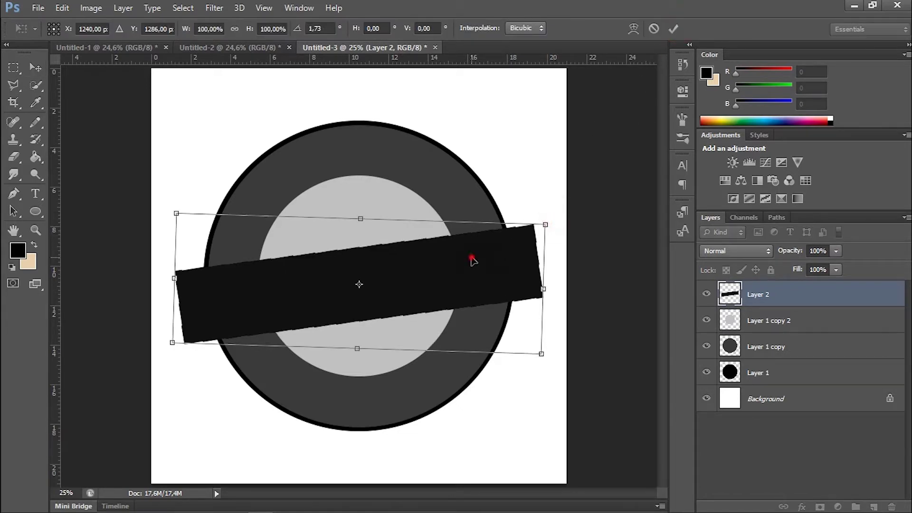
pyautogui.moveTo(472, 259); pyautogui.dragTo(469, 250)
pyautogui.click(673, 29)
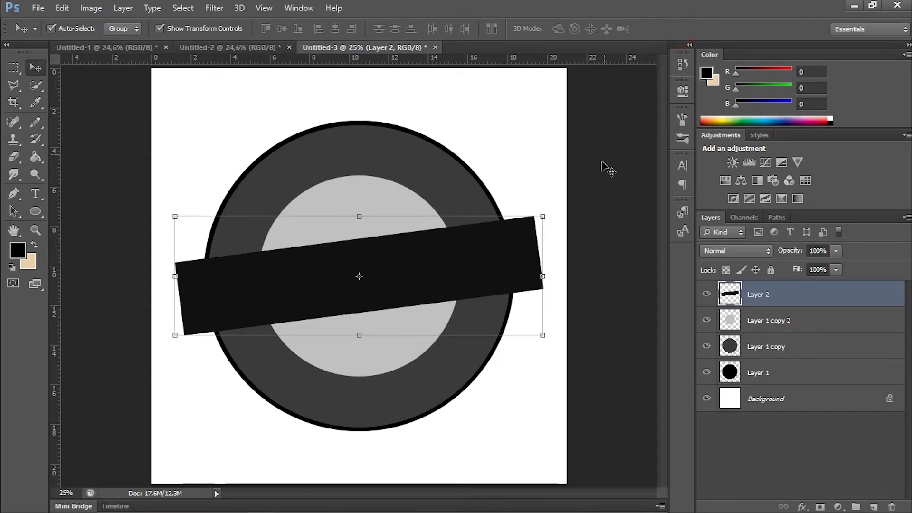
pyautogui.click(598, 181)
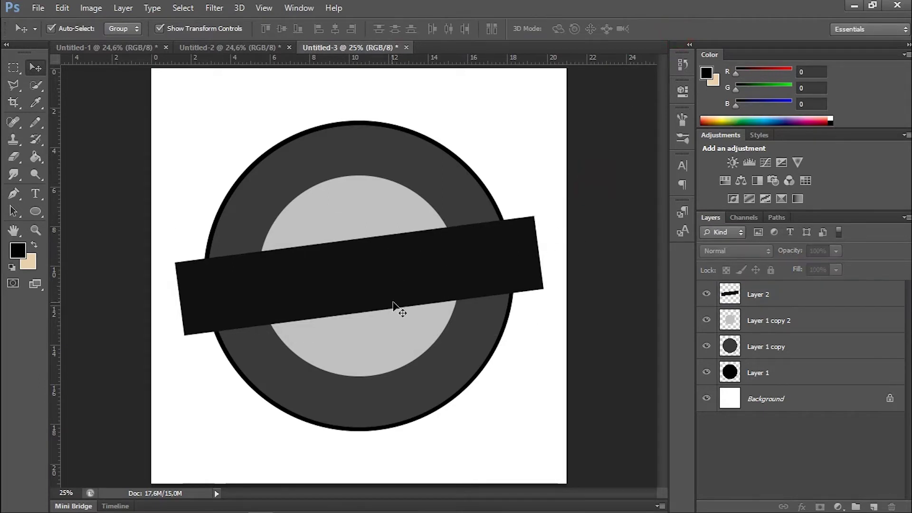
pyautogui.click(364, 289)
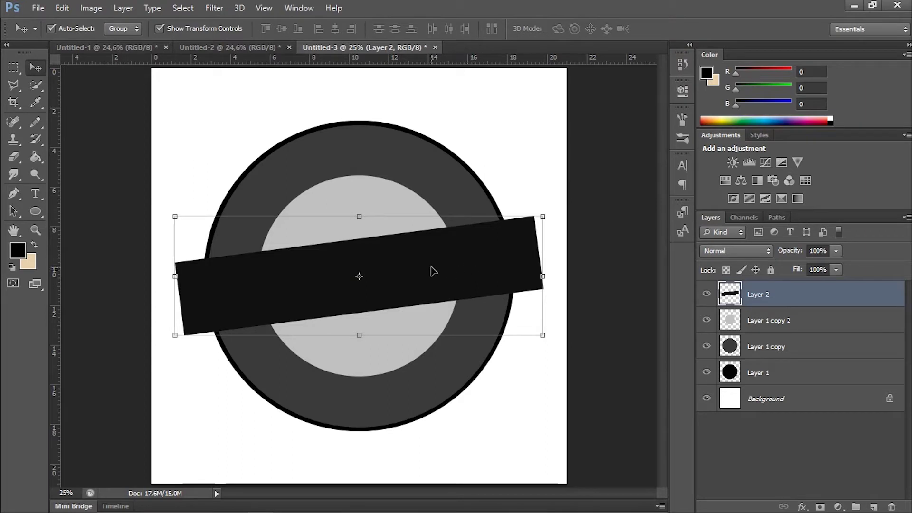
# - Copy the band inside Layer 1's circle selection to Layer 3, then delete Layer 2
pyautogui.click(760, 373)
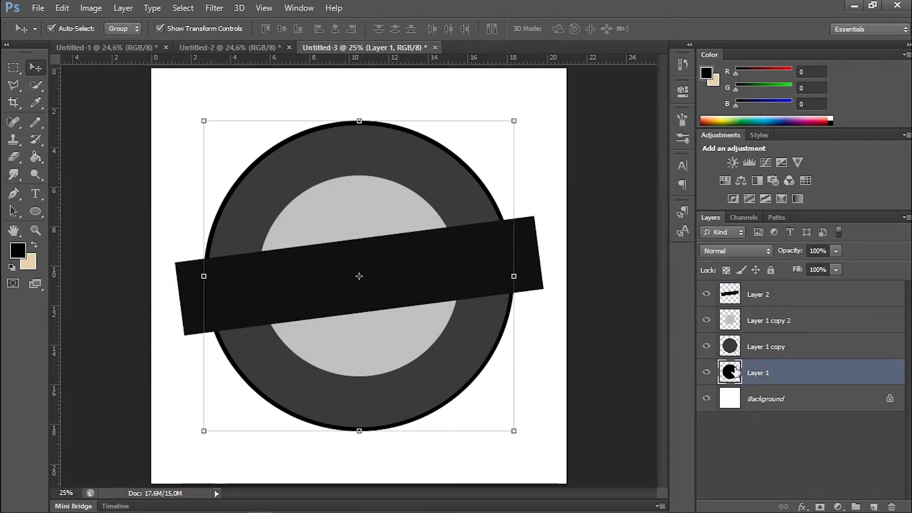
pyautogui.rightClick(735, 374)
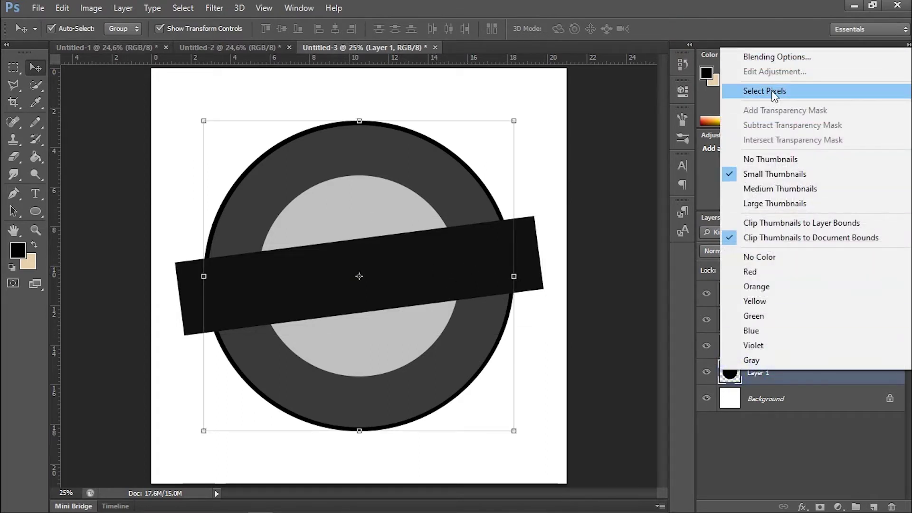
pyautogui.click(765, 91)
pyautogui.click(775, 293)
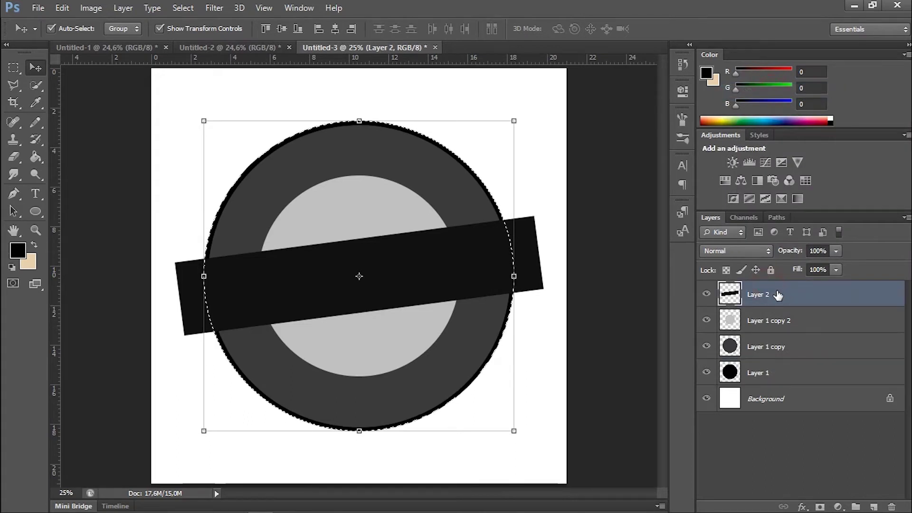
pyautogui.hotkey('ctrl', 'j')
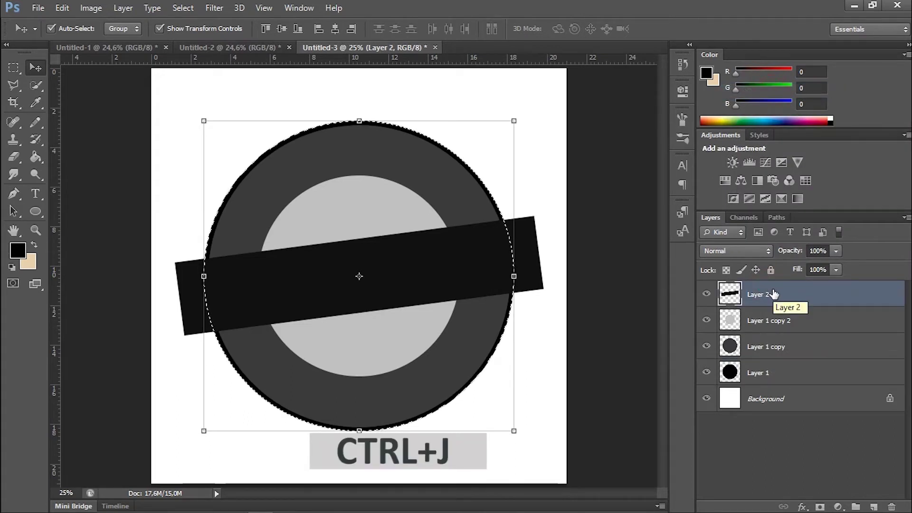
pyautogui.click(775, 323)
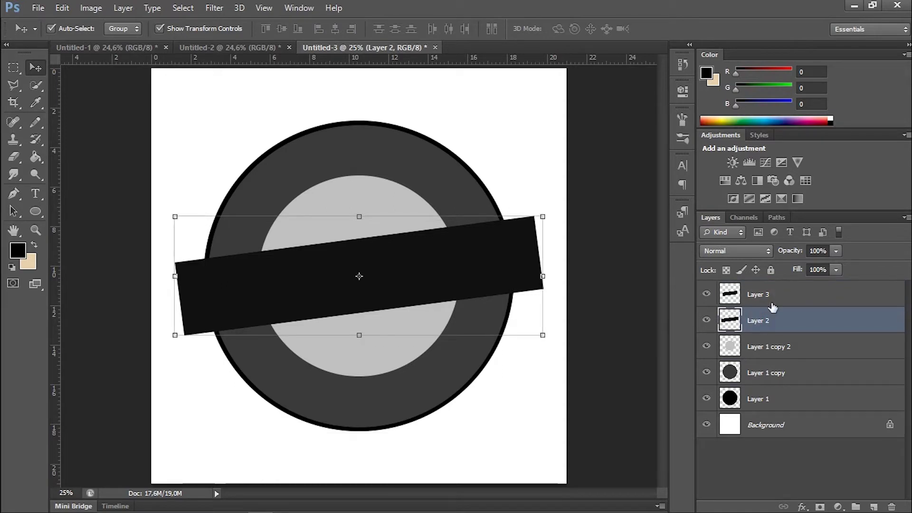
pyautogui.press('Delete')
pyautogui.click(634, 283)
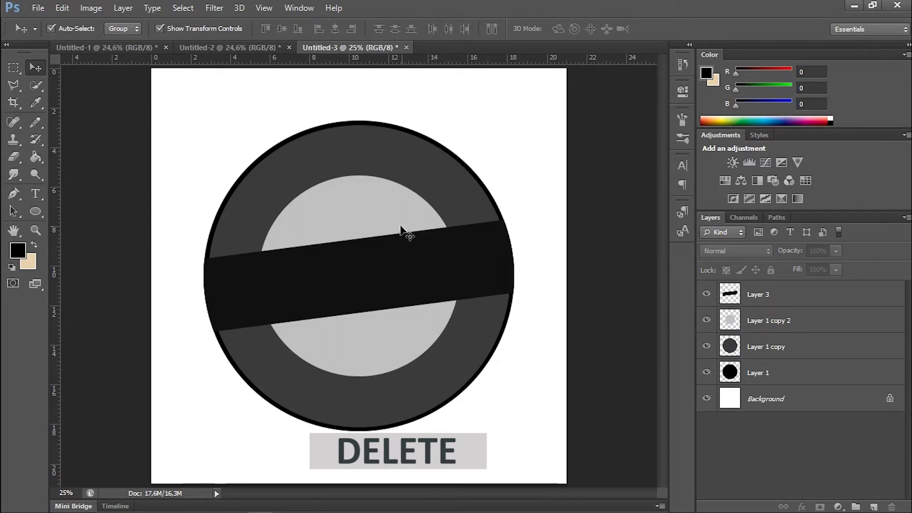
pyautogui.click(435, 179)
pyautogui.click(598, 295)
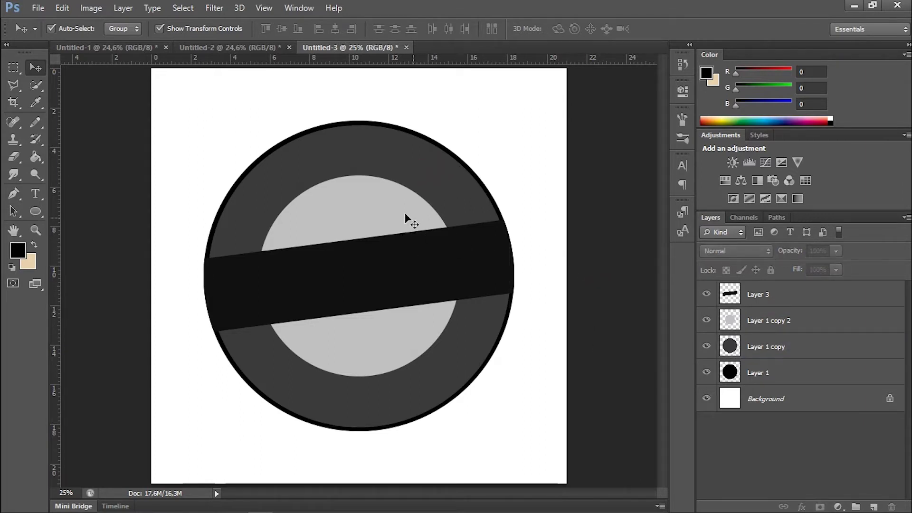
pyautogui.click(360, 198)
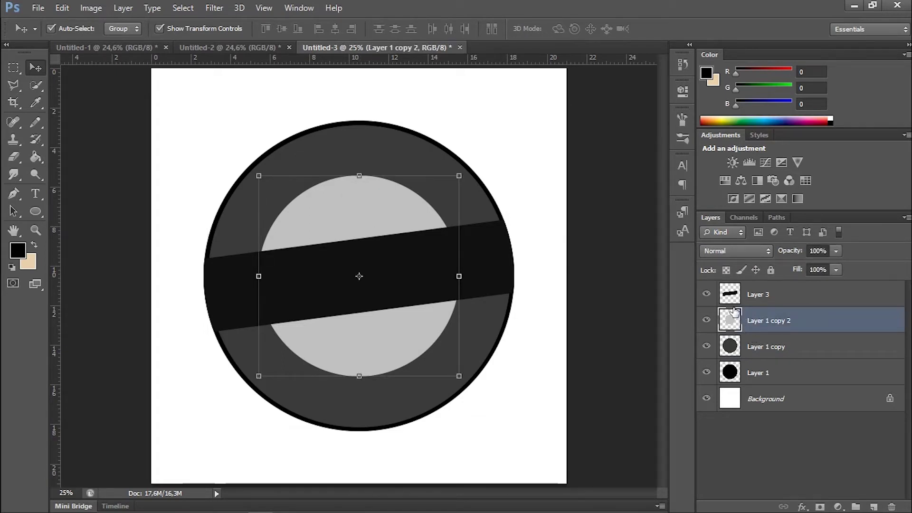
pyautogui.click(634, 266)
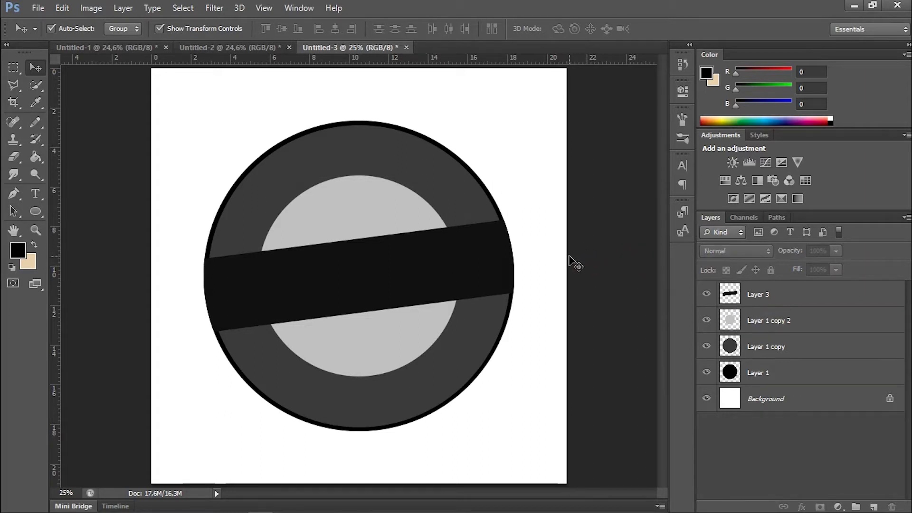
pyautogui.click(766, 349)
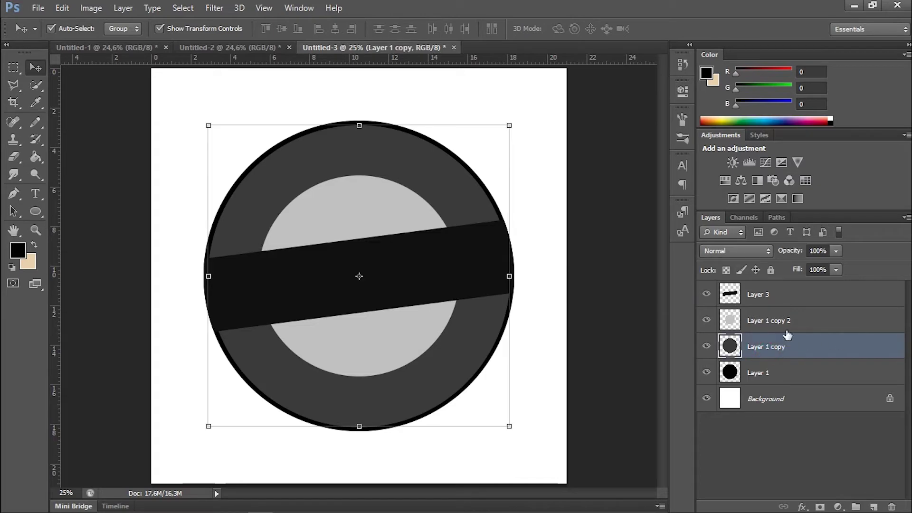
pyautogui.click(43, 230)
pyautogui.click(389, 244)
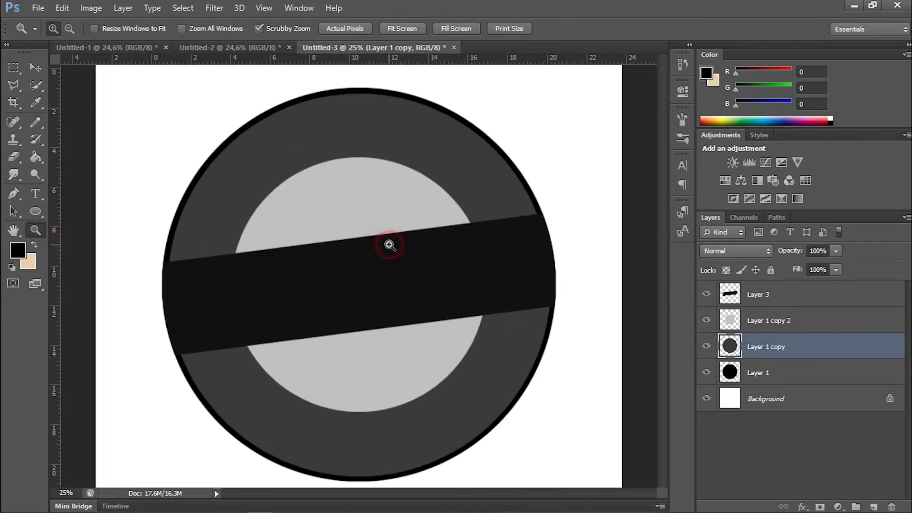
pyautogui.click(342, 160)
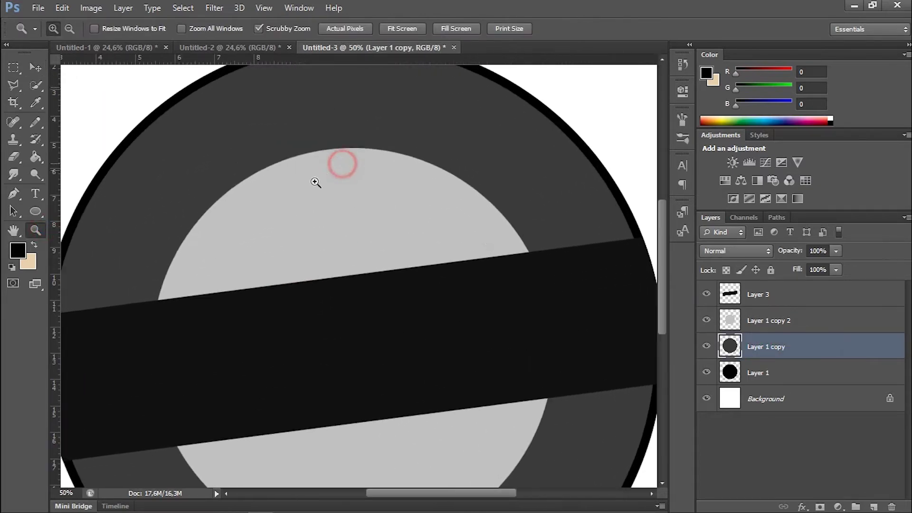
pyautogui.click(69, 28)
pyautogui.click(200, 116)
pyautogui.click(54, 28)
pyautogui.click(90, 175)
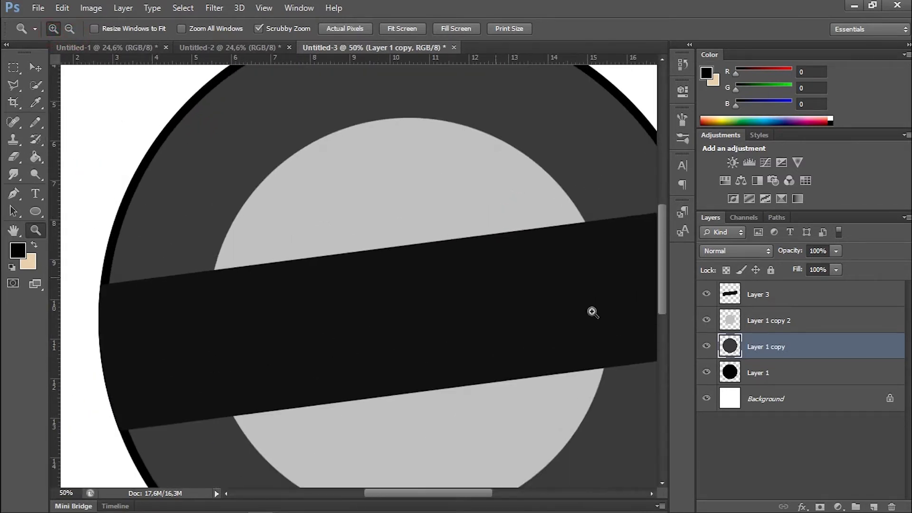
pyautogui.click(14, 85)
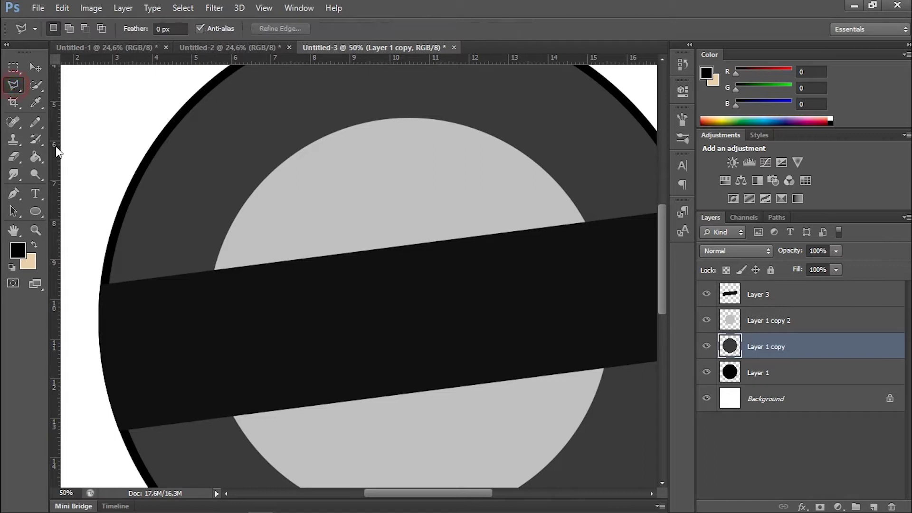
# - Cut a thin sliver from the grey ring along the band's top edge
pyautogui.click(110, 275)
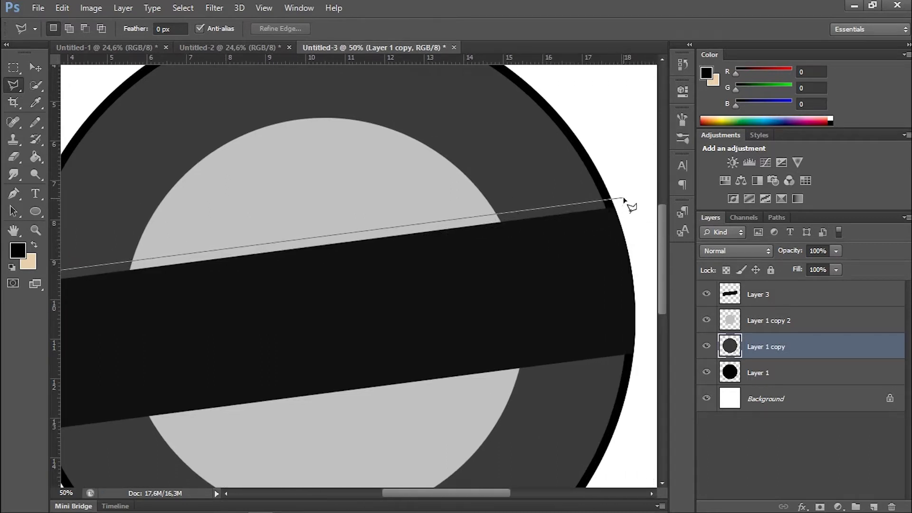
pyautogui.click(624, 196)
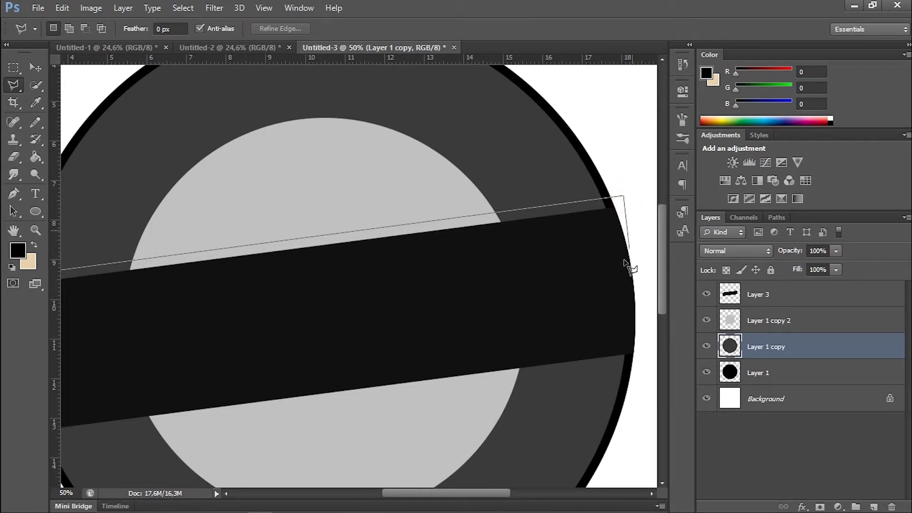
pyautogui.click(605, 238)
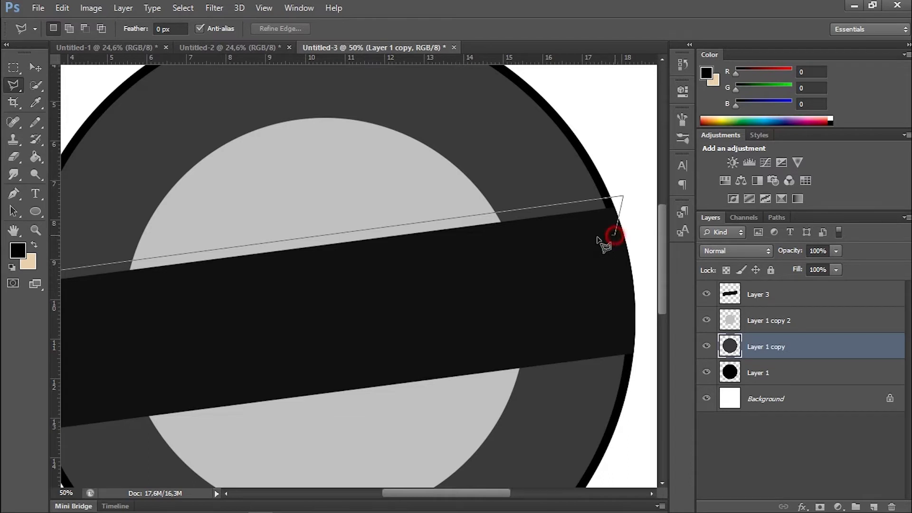
pyautogui.click(70, 339)
pyautogui.click(68, 268)
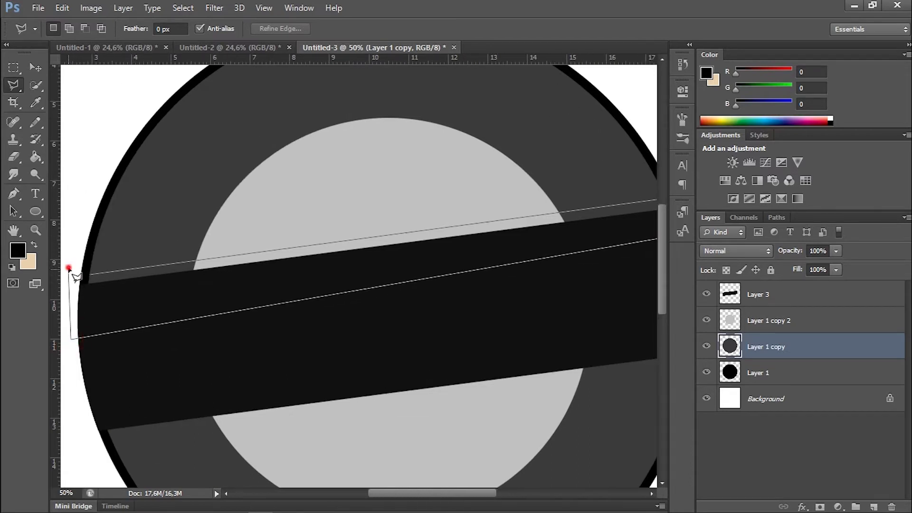
pyautogui.click(89, 276)
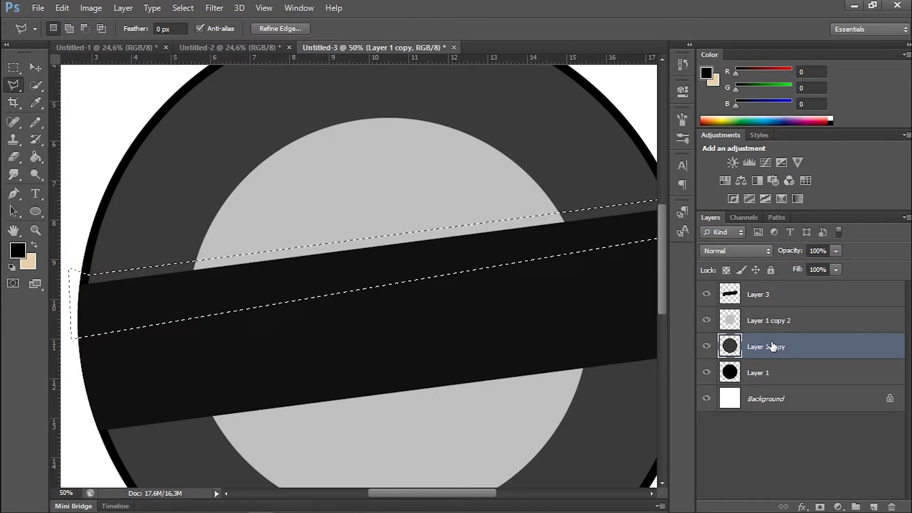
pyautogui.press('Delete')
pyautogui.hotkey('ctrl', 'd')
pyautogui.moveTo(665, 271); pyautogui.dragTo(662, 299)
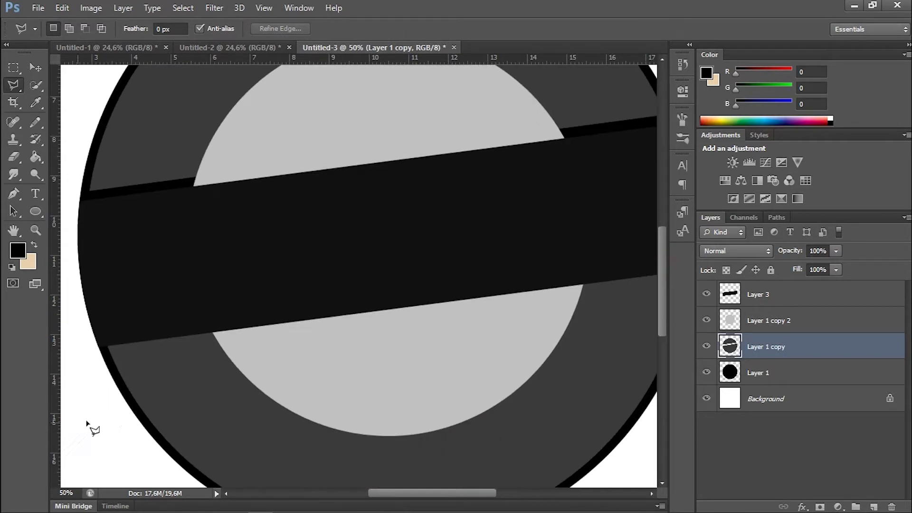
# - Cut a matching thin sliver from the grey ring along the band's bottom edge
pyautogui.click(108, 357)
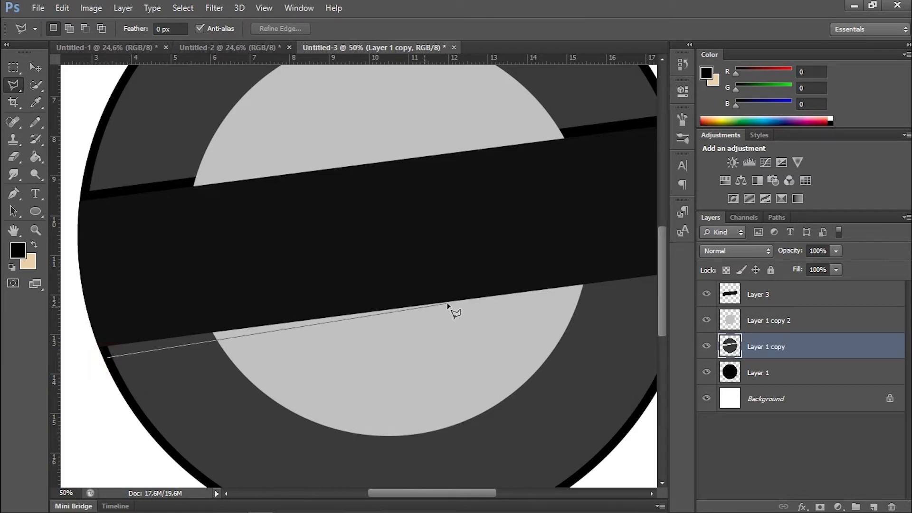
pyautogui.hscroll(2, 599, 301)
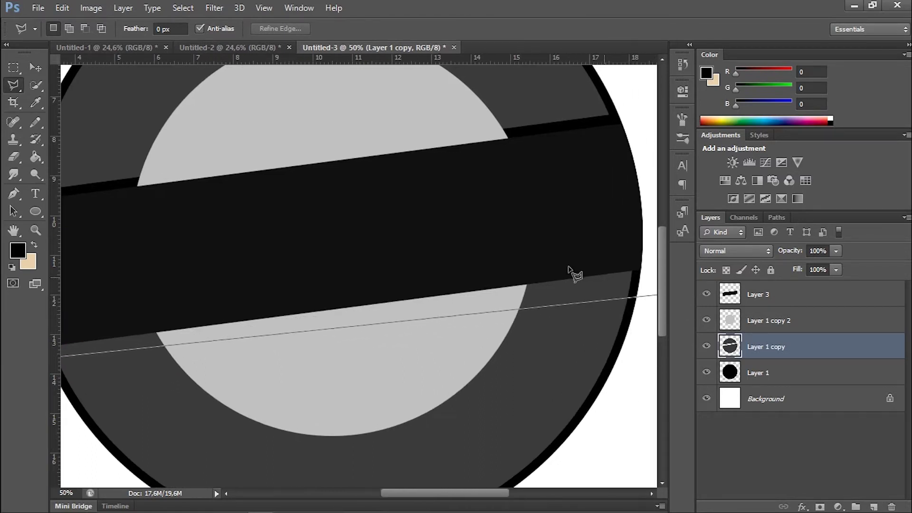
pyautogui.click(646, 282)
pyautogui.click(638, 256)
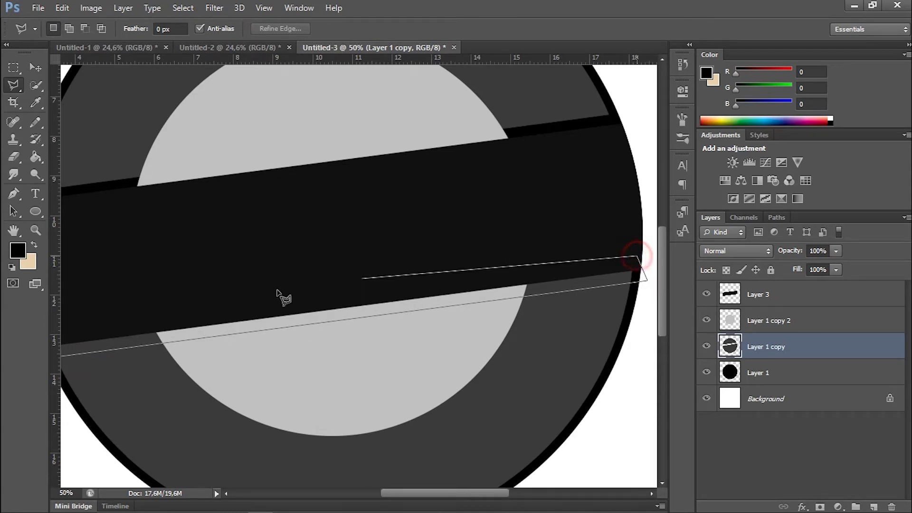
pyautogui.click(77, 335)
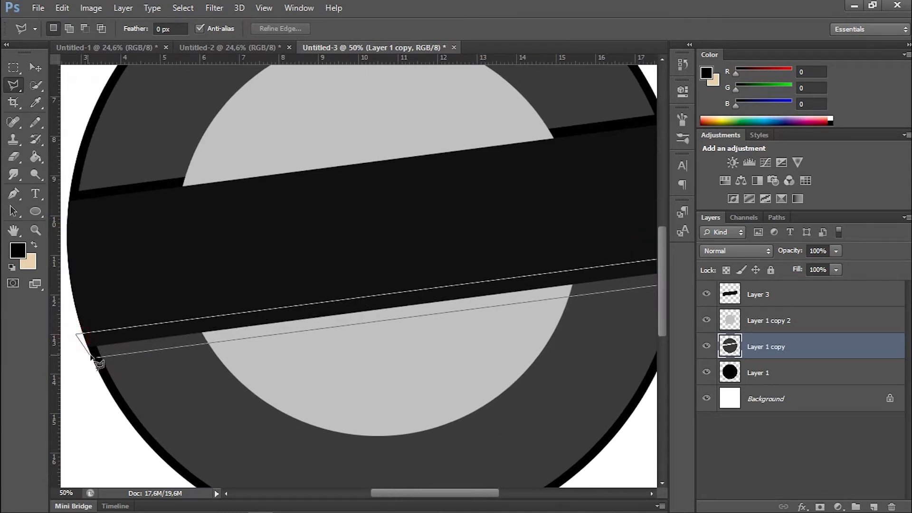
pyautogui.click(95, 357)
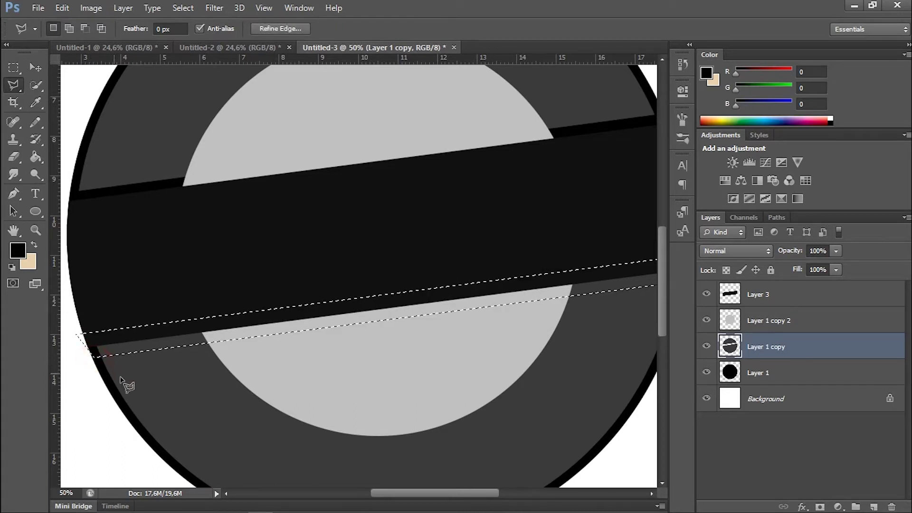
pyautogui.press('Delete')
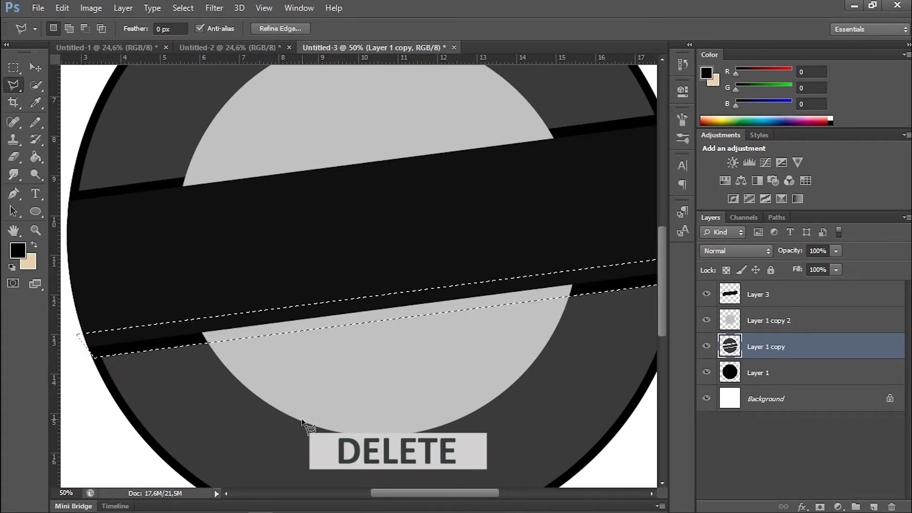
pyautogui.hotkey('ctrl', 'd')
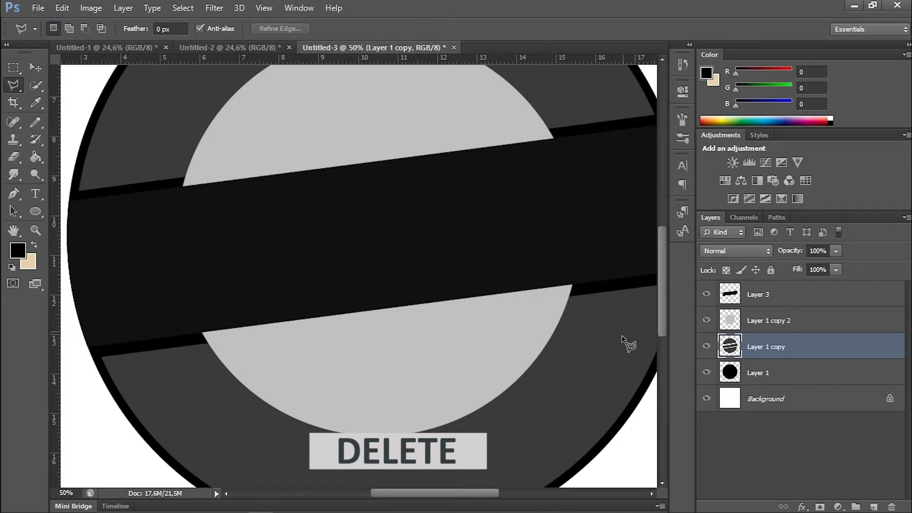
pyautogui.click(38, 69)
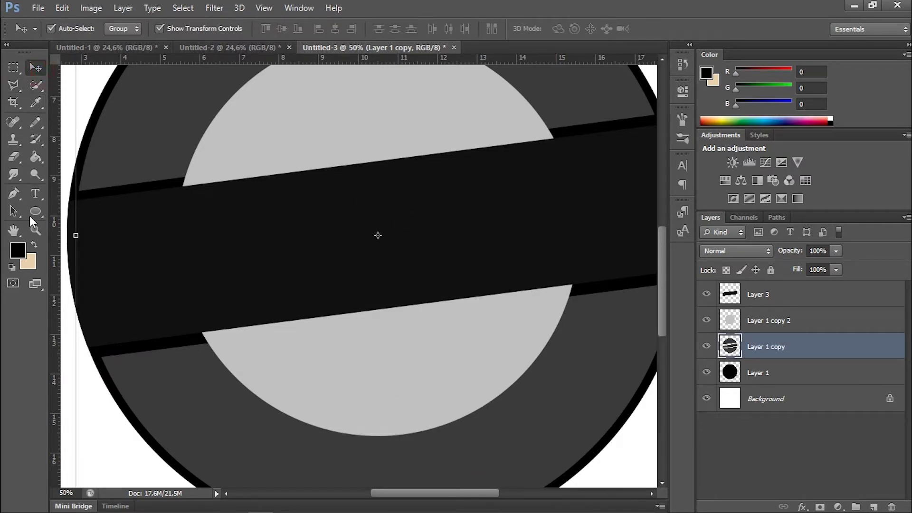
pyautogui.click(35, 230)
pyautogui.click(69, 29)
pyautogui.click(262, 156)
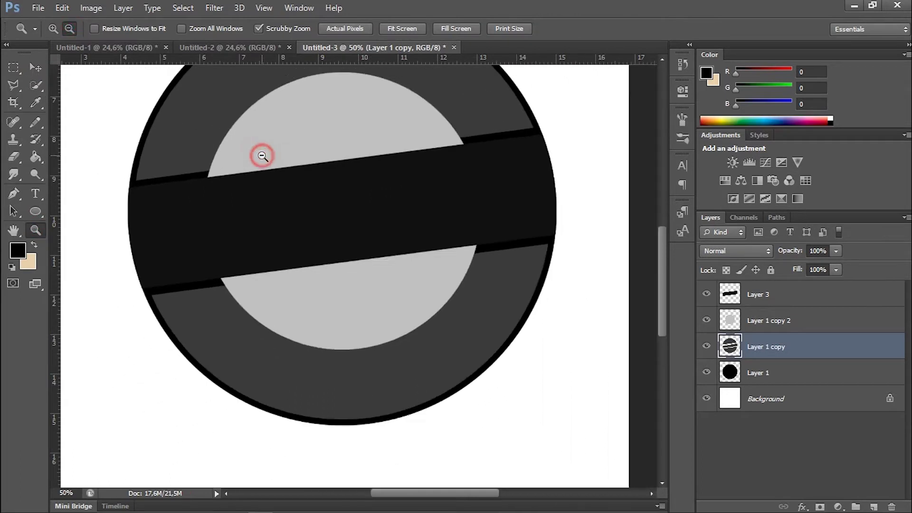
pyautogui.click(54, 28)
pyautogui.click(247, 157)
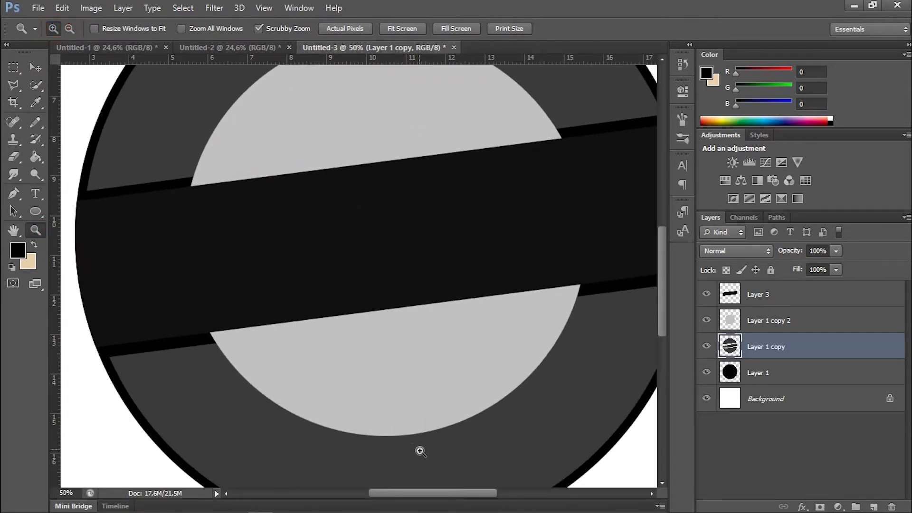
pyautogui.moveTo(446, 494); pyautogui.dragTo(427, 494)
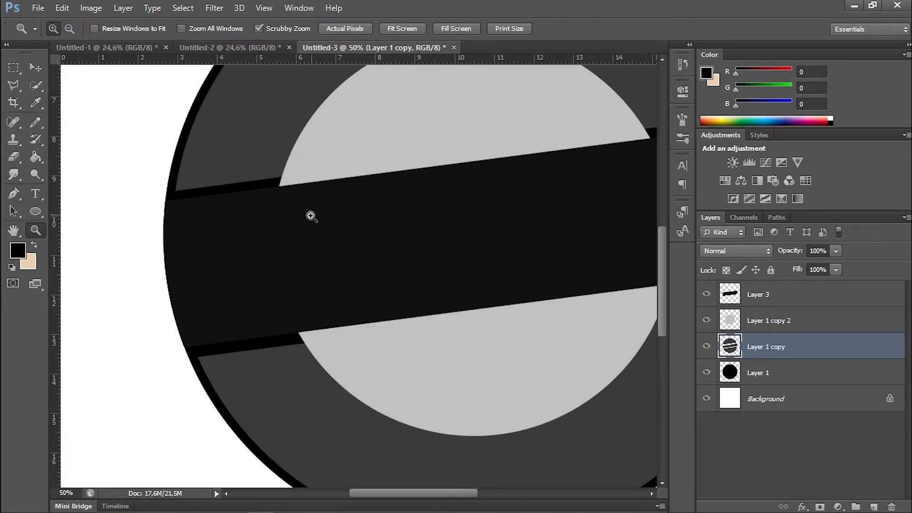
pyautogui.click(37, 68)
pyautogui.click(404, 150)
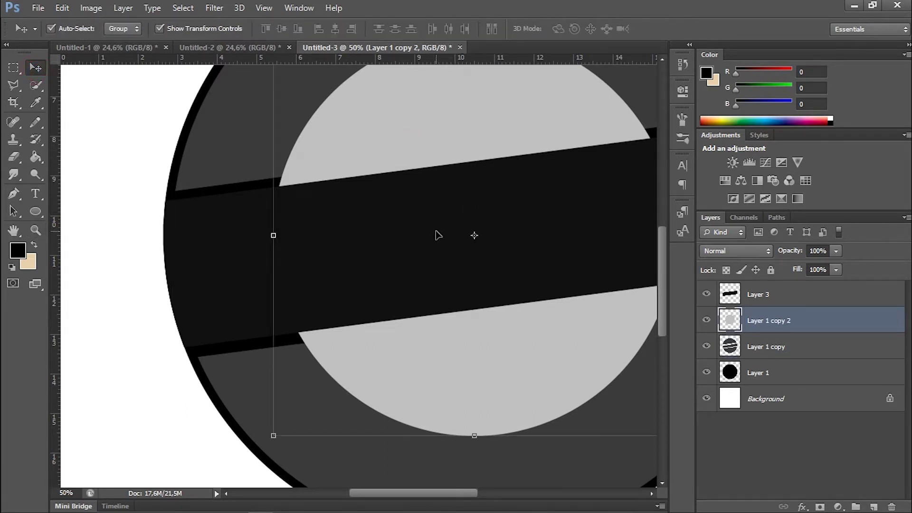
pyautogui.click(235, 138)
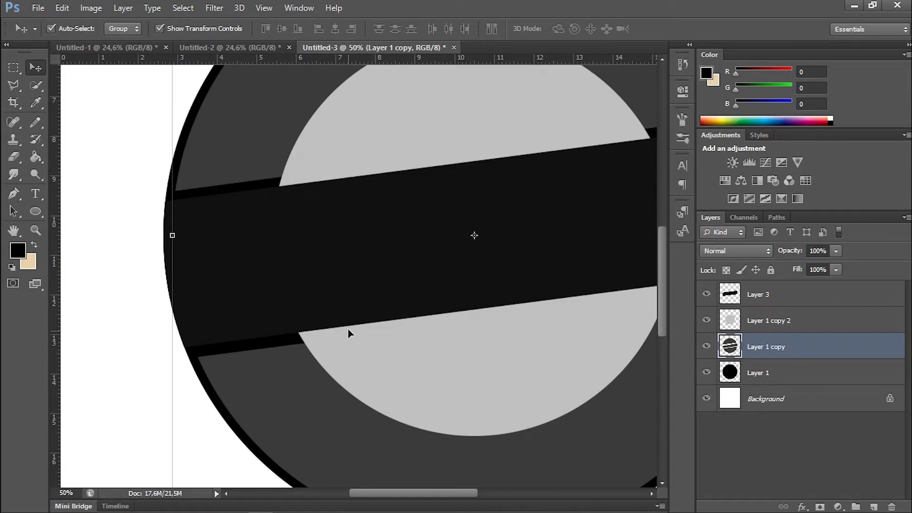
pyautogui.hotkey('ctrl', '0')
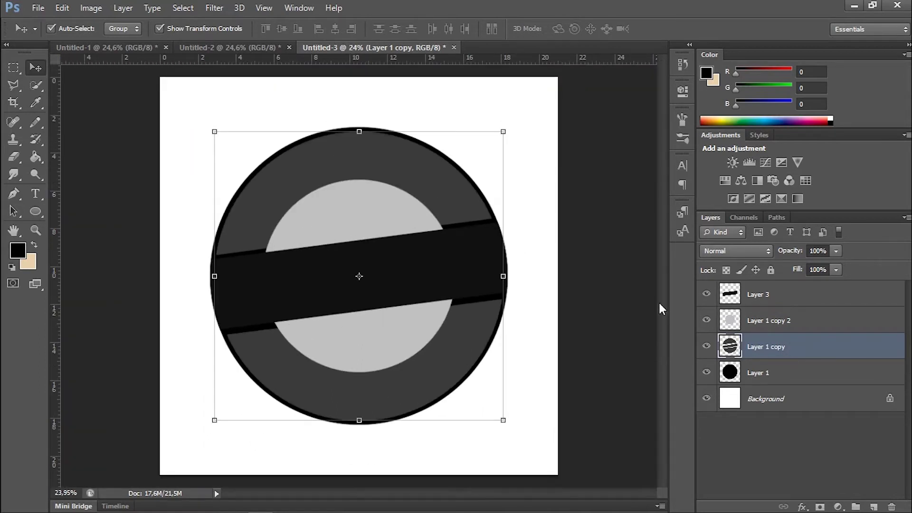
pyautogui.click(642, 302)
pyautogui.click(777, 348)
pyautogui.hotkey('ctrl', 'u')
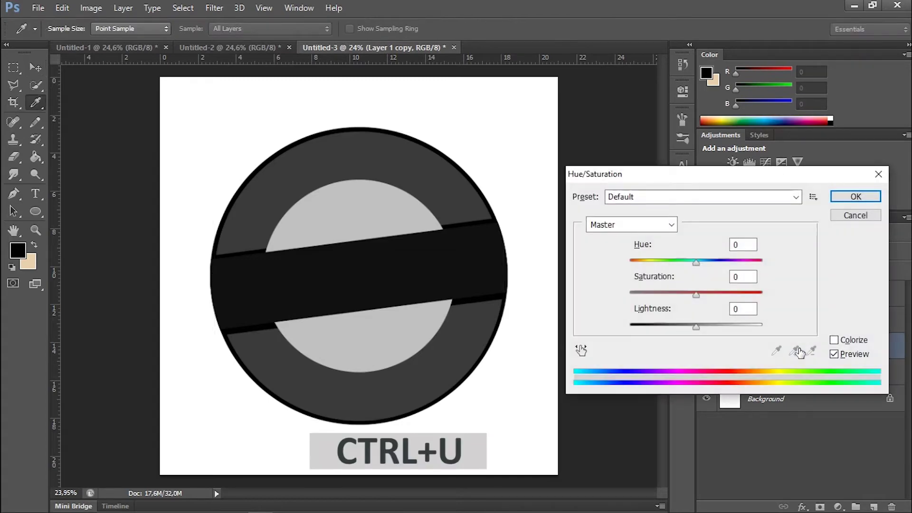
# - Raise the dark grey ring's Lightness to +100 to make it white
pyautogui.moveTo(698, 326); pyautogui.dragTo(810, 327)
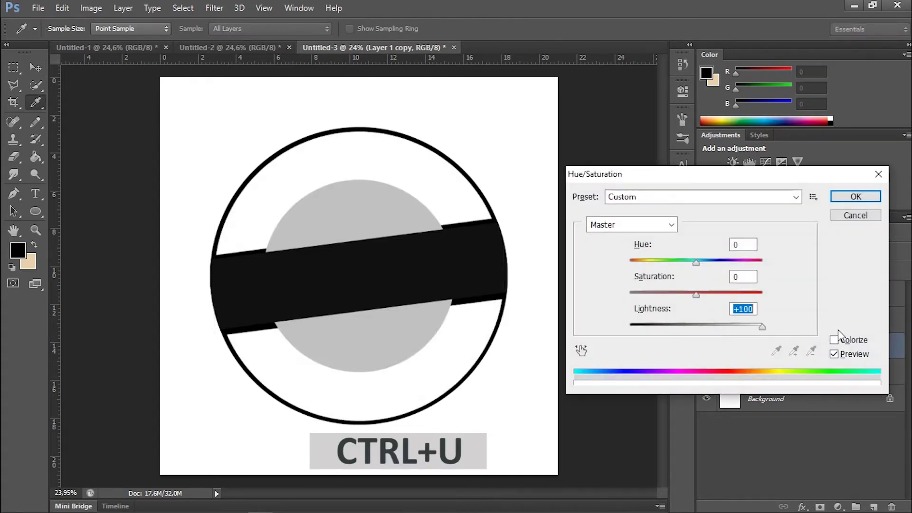
pyautogui.click(856, 196)
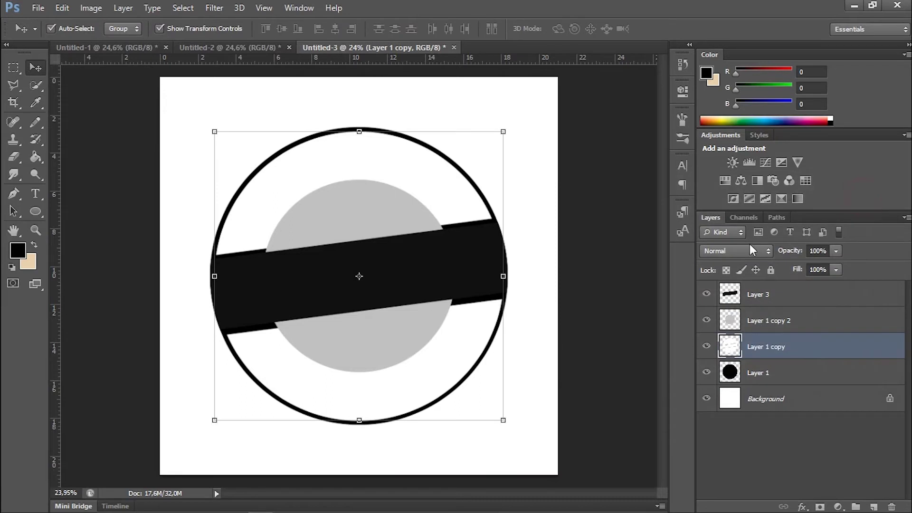
pyautogui.click(561, 316)
pyautogui.click(389, 285)
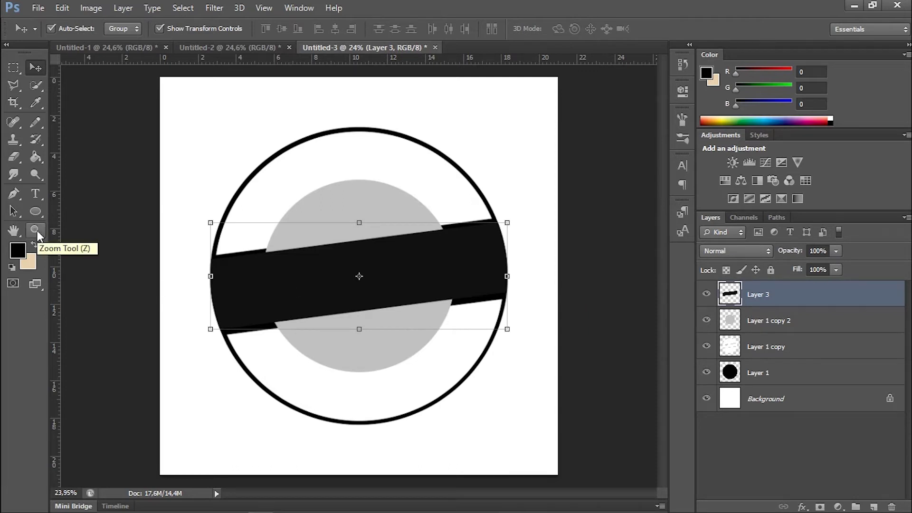
# - Select the grey circle's layer, Layer 1 copy 2, and commit an unchanged Free Transform
pyautogui.click(792, 327)
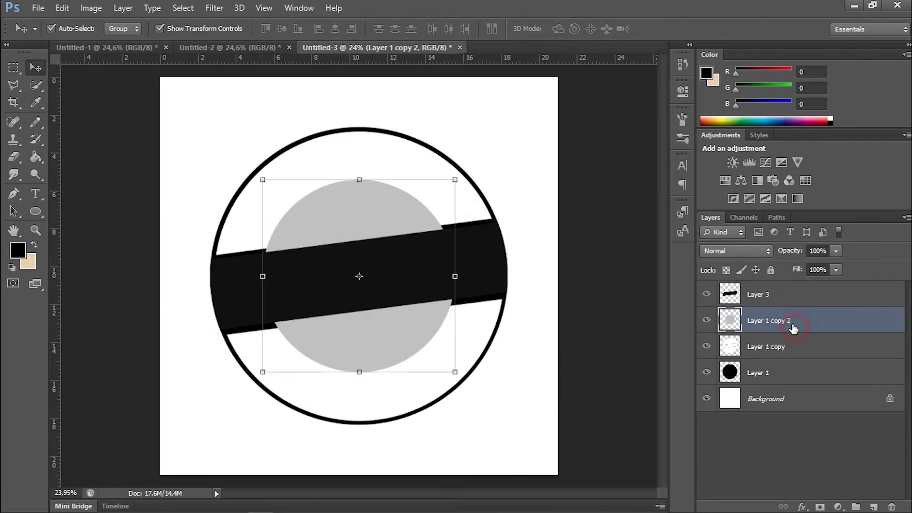
pyautogui.moveTo(458, 181); pyautogui.dragTo(455, 180)
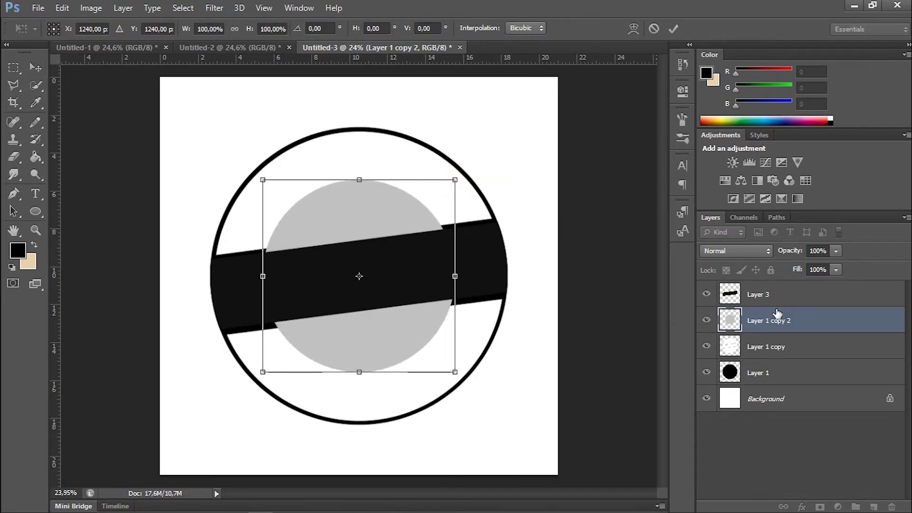
pyautogui.click(591, 249)
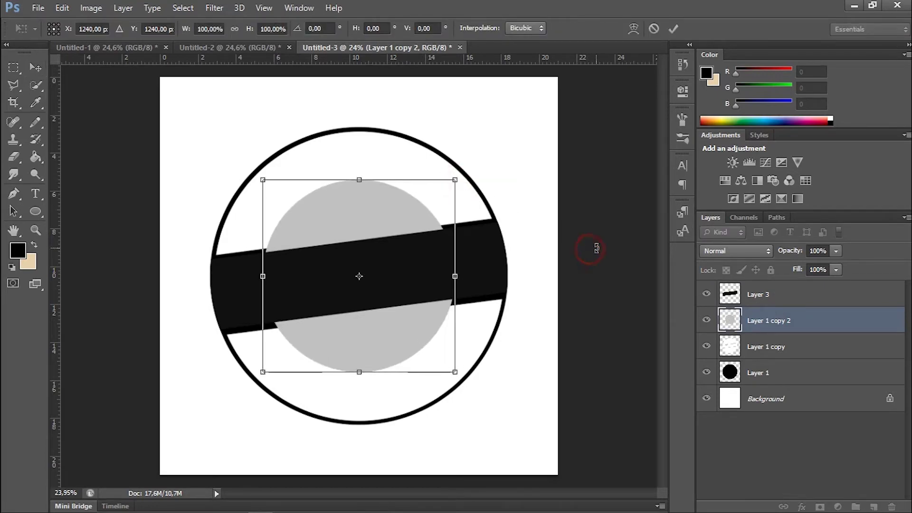
pyautogui.click(673, 28)
pyautogui.click(609, 188)
pyautogui.hotkey('ctrl', 'z')
# - Reselect the grey circle's layer and bring up its layer context menu
pyautogui.click(597, 198)
pyautogui.click(735, 321)
pyautogui.rightClick(735, 321)
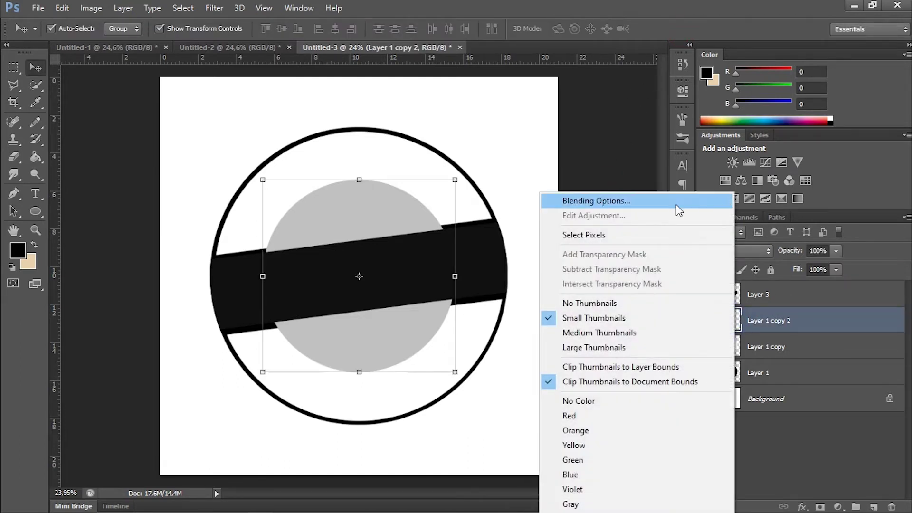
# - Load the grey circle's pixels as a selection and delete that area from Layer 1 copy
pyautogui.click(627, 234)
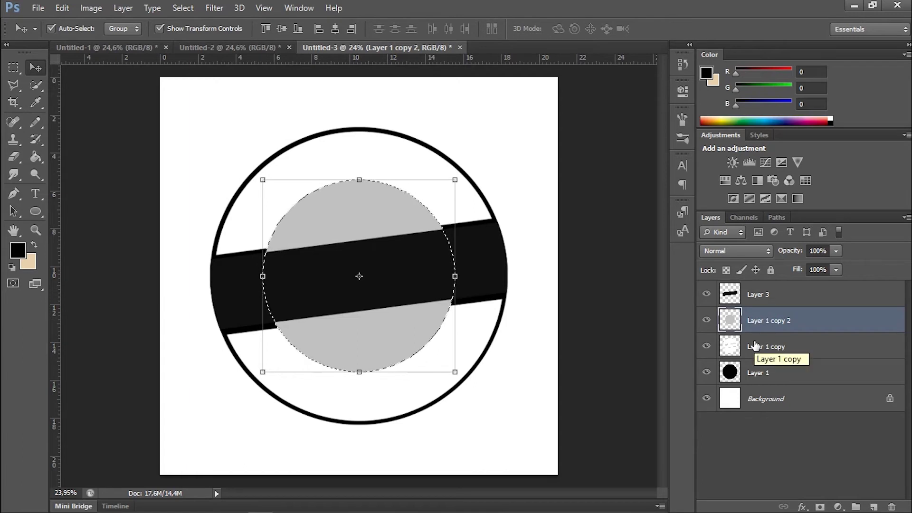
pyautogui.click(755, 345)
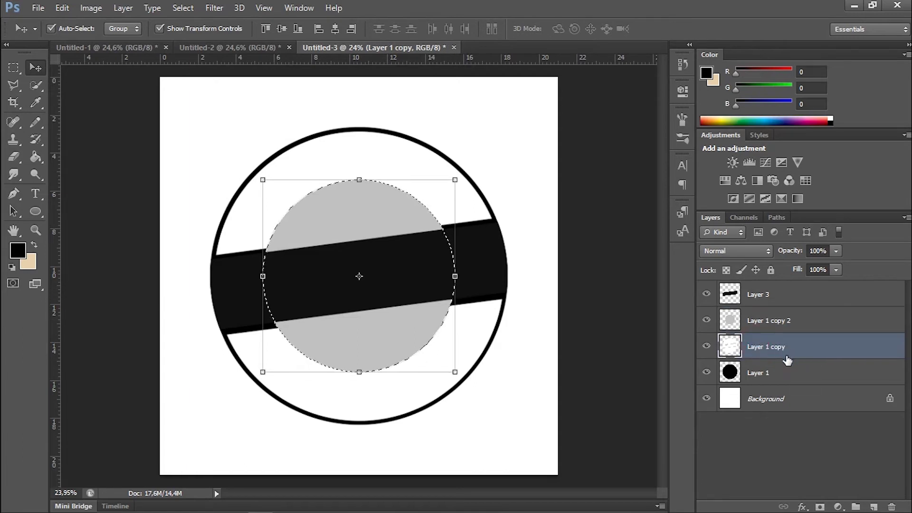
pyautogui.press('Delete')
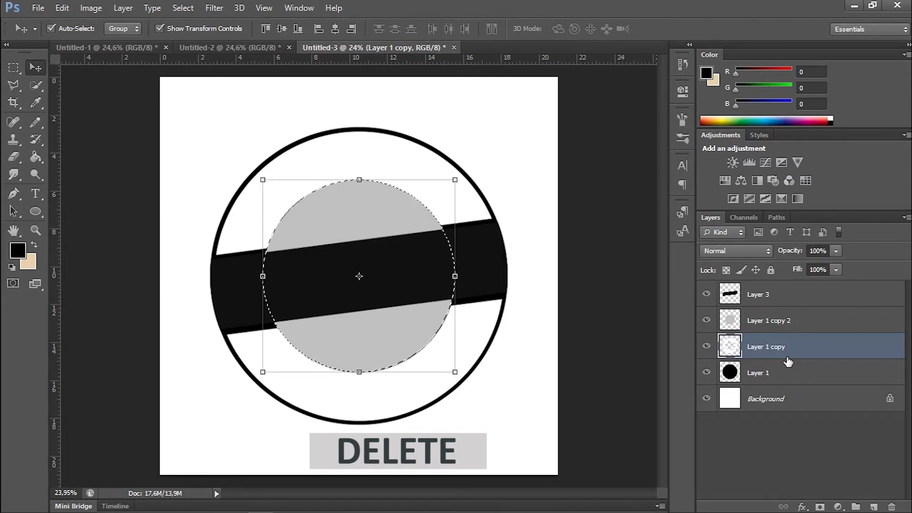
pyautogui.hotkey('ctrl', 'd')
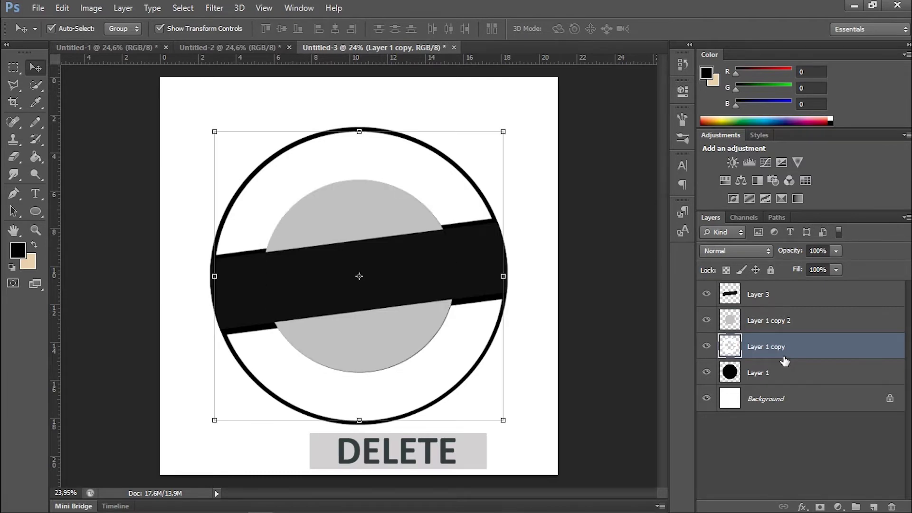
pyautogui.click(749, 318)
pyautogui.hotkey('ctrl', 't')
# - Shrink the grey inner circle slightly so a black ring shows around it
pyautogui.moveTo(456, 180); pyautogui.dragTo(453, 180)
pyautogui.click(671, 29)
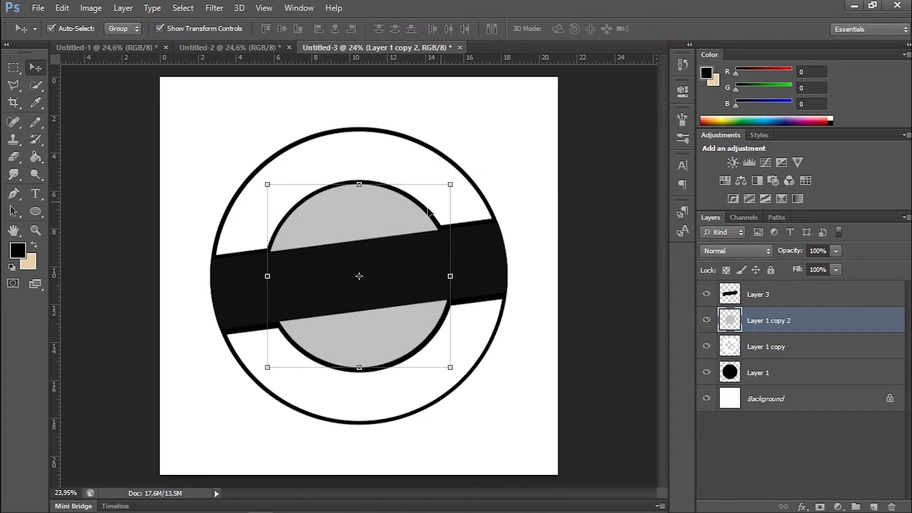
pyautogui.click(392, 218)
# - Turn the inner circle white with Hue/Saturation Lightness +100
pyautogui.hotkey('ctrl', 'u')
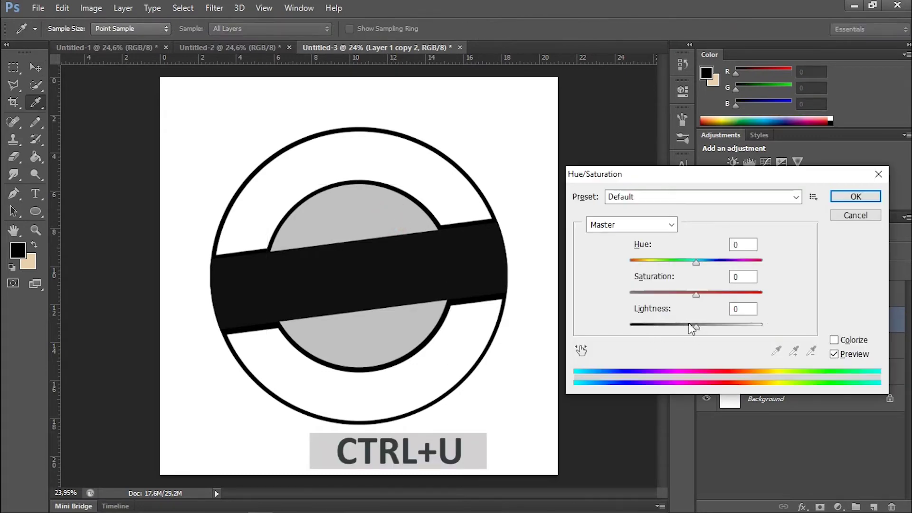
pyautogui.moveTo(688, 325); pyautogui.dragTo(763, 326)
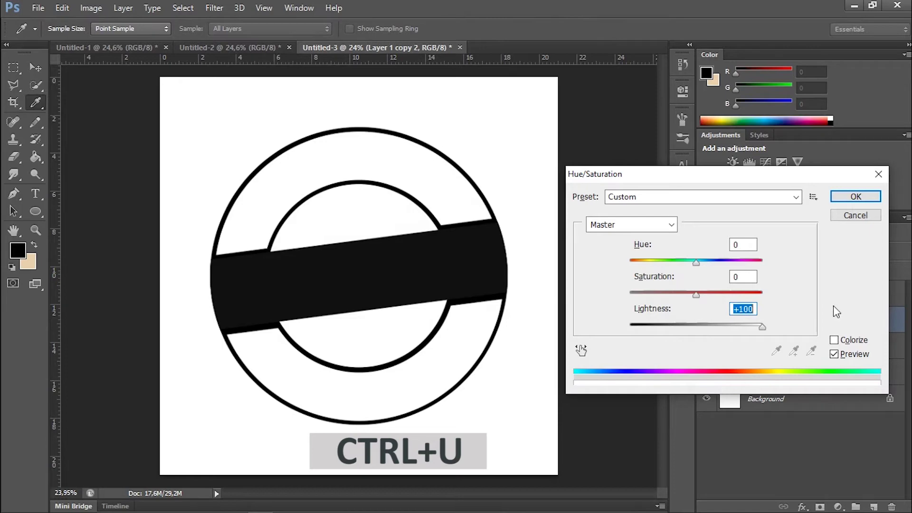
pyautogui.click(861, 196)
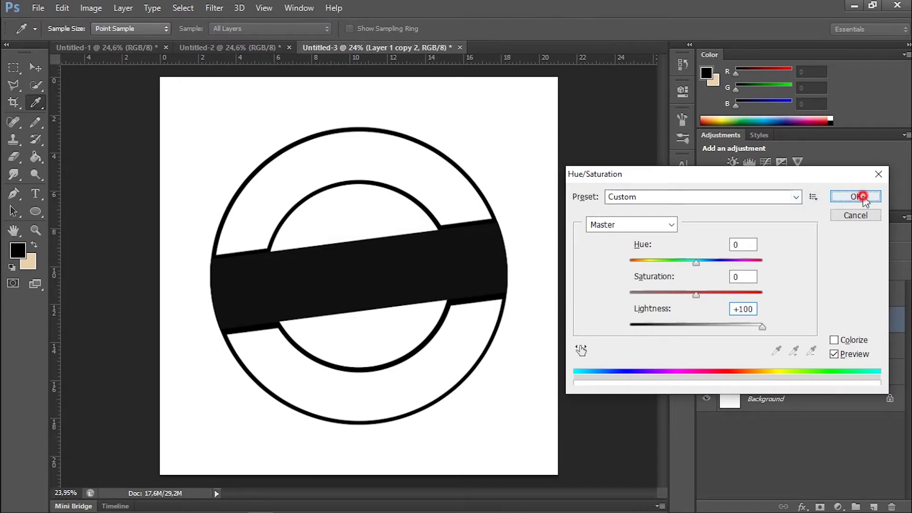
pyautogui.press('v')
pyautogui.click(620, 306)
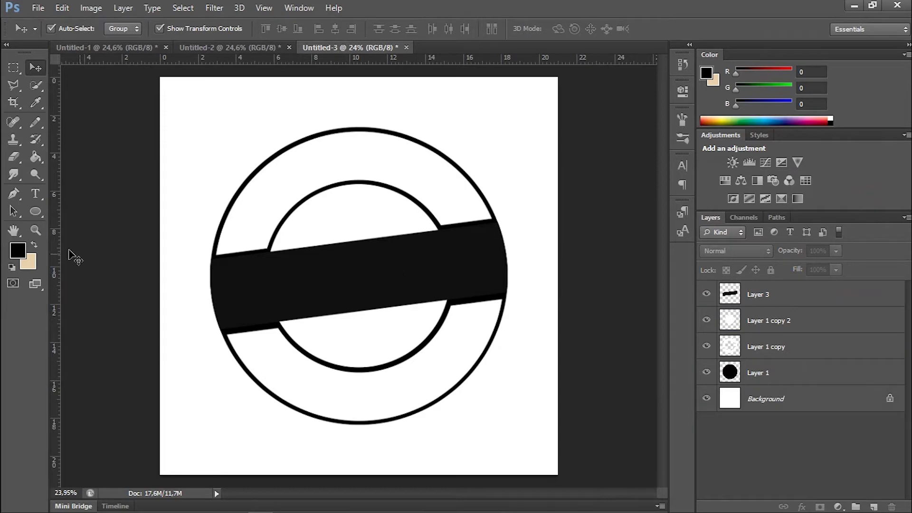
# - Zoom in slightly and duplicate the black bar's layer as Layer 3 copy
pyautogui.click(40, 228)
pyautogui.moveTo(376, 272); pyautogui.dragTo(346, 270)
pyautogui.click(261, 259)
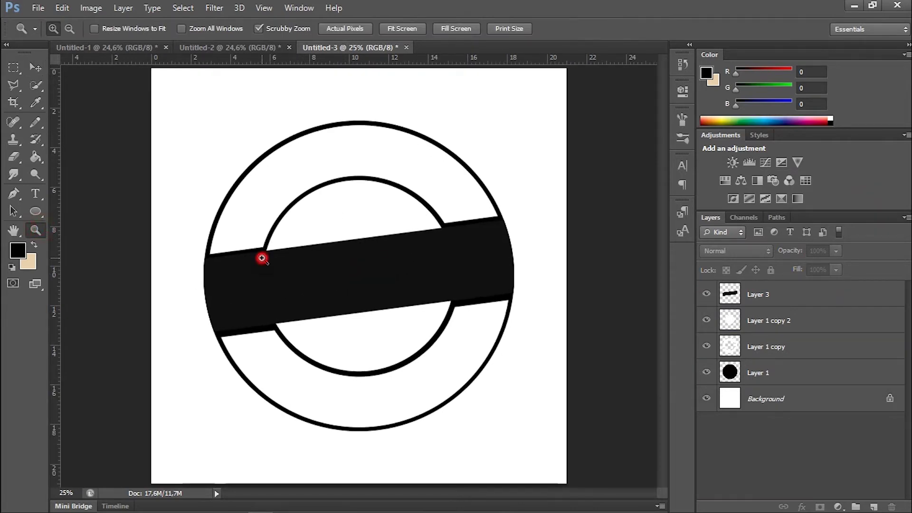
pyautogui.click(35, 67)
pyautogui.click(447, 264)
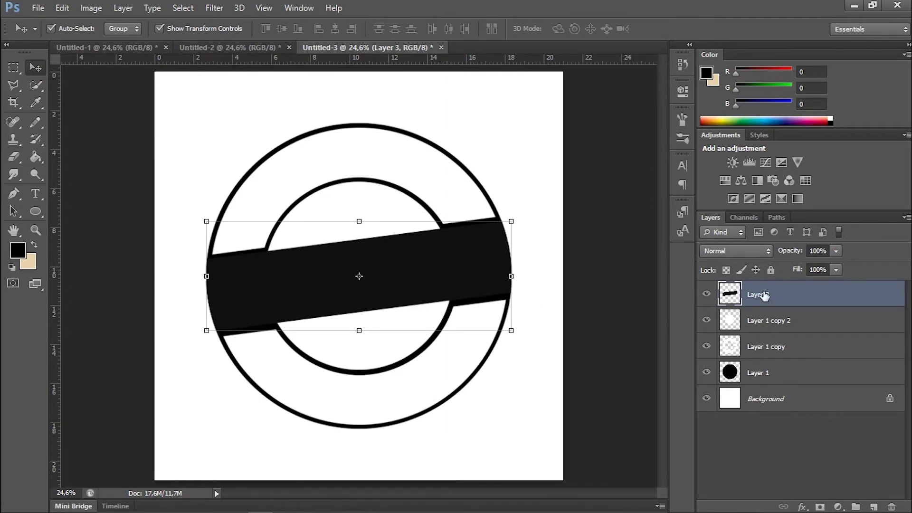
pyautogui.hotkey('ctrl', 'j')
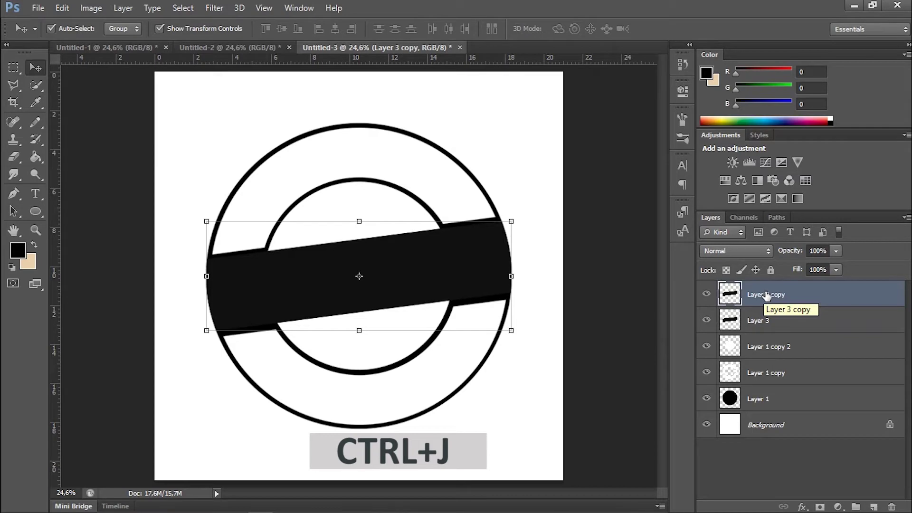
# - Start adding a Stroke layer effect to the original Layer 3
pyautogui.click(779, 322)
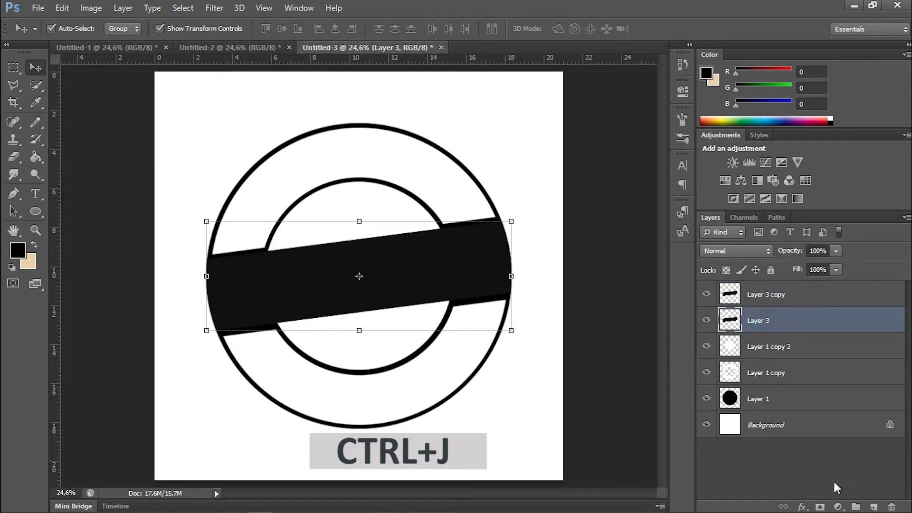
pyautogui.click(802, 507)
pyautogui.click(815, 379)
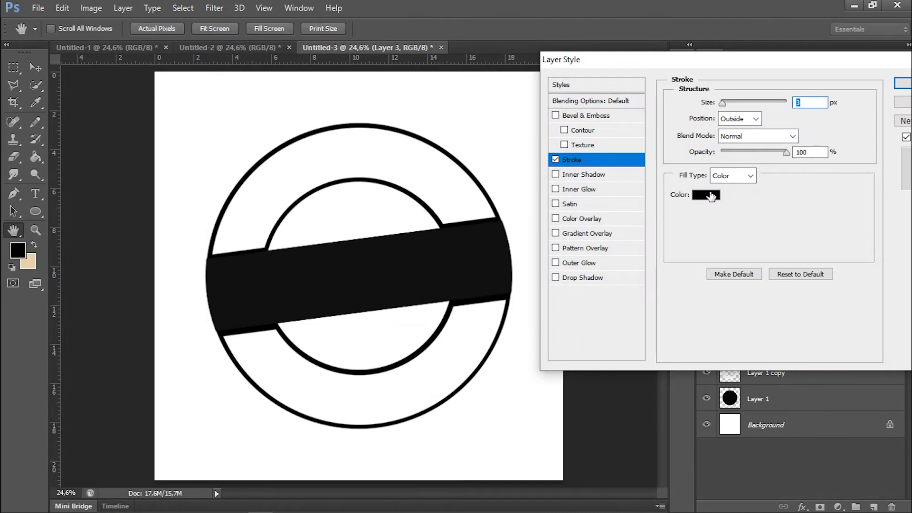
# - Give Layer 3 a white outside stroke about 29 px wide
pyautogui.click(711, 196)
pyautogui.click(423, 158)
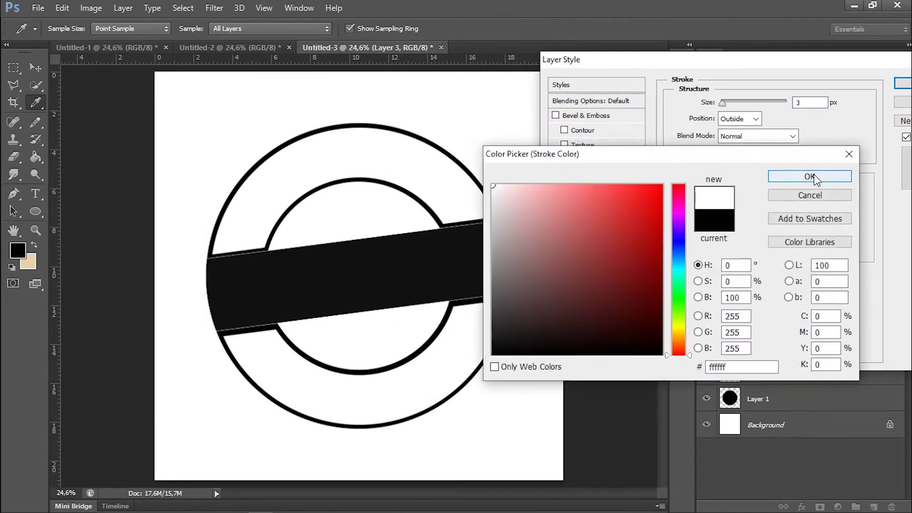
pyautogui.click(813, 178)
pyautogui.moveTo(722, 103); pyautogui.dragTo(730, 108)
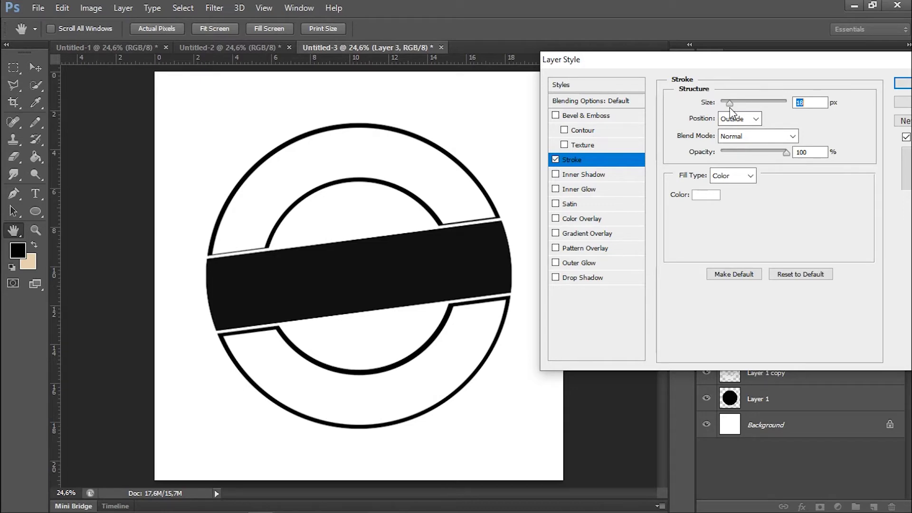
pyautogui.moveTo(732, 112); pyautogui.dragTo(734, 113)
pyautogui.press('Return')
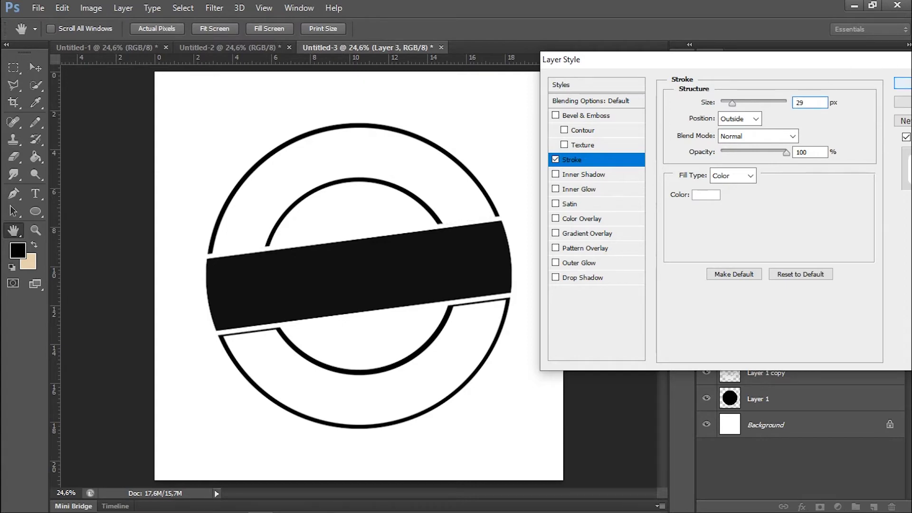
pyautogui.click(591, 261)
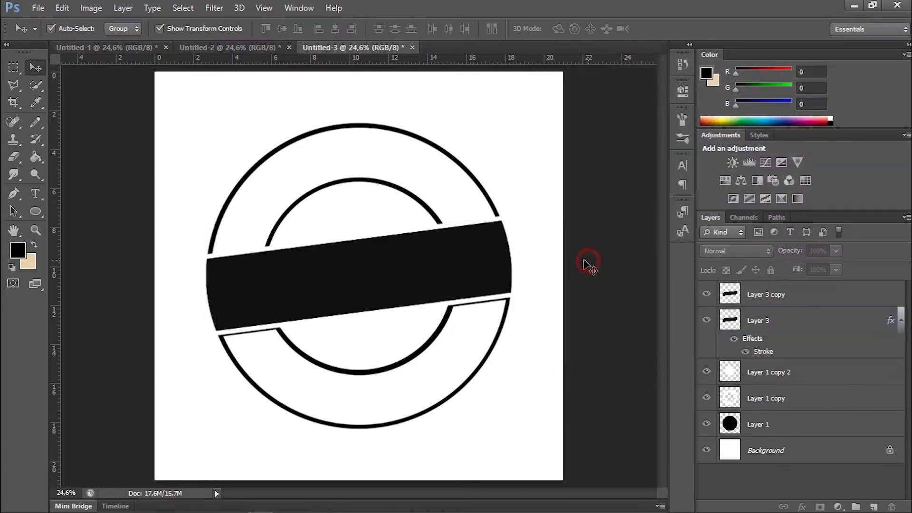
pyautogui.click(46, 226)
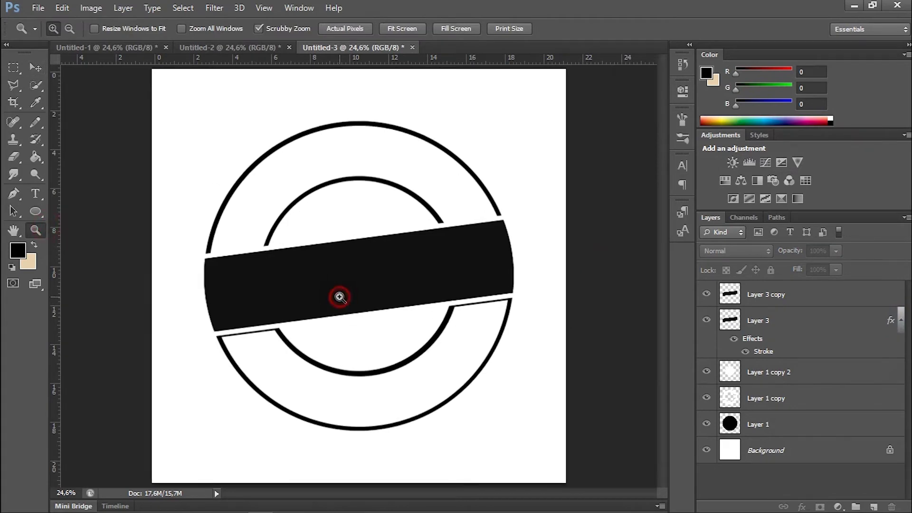
pyautogui.click(363, 330)
pyautogui.click(236, 262)
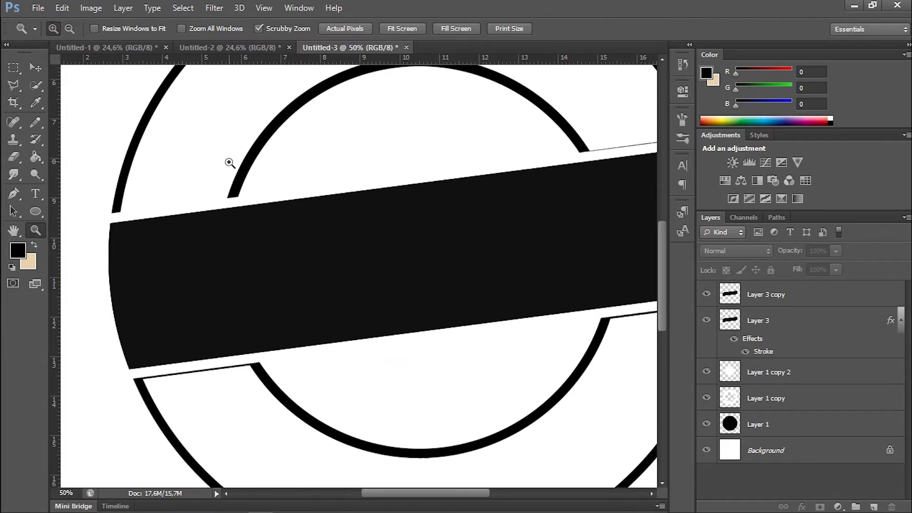
pyautogui.click(138, 209)
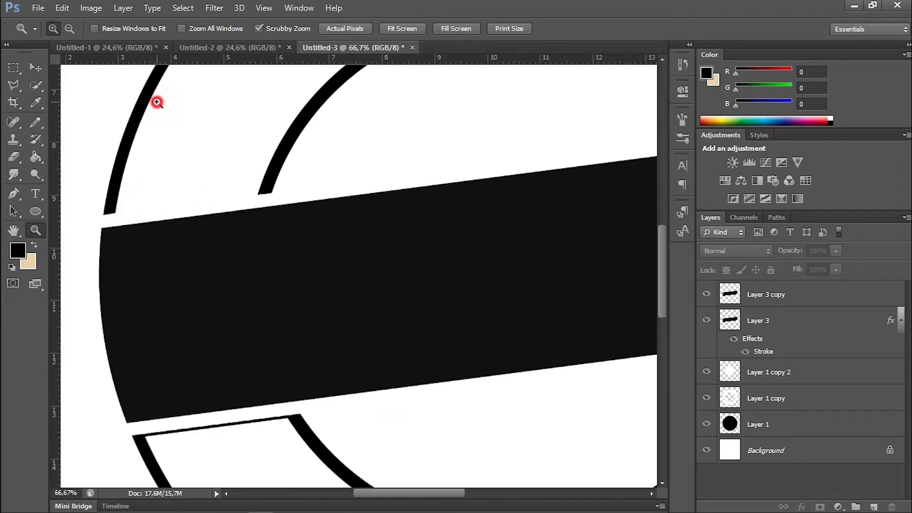
pyautogui.click(157, 102)
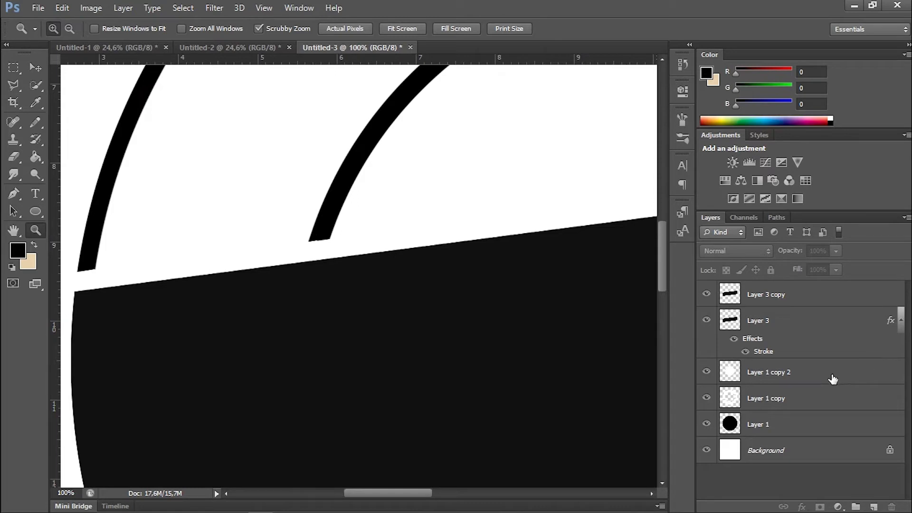
pyautogui.click(776, 376)
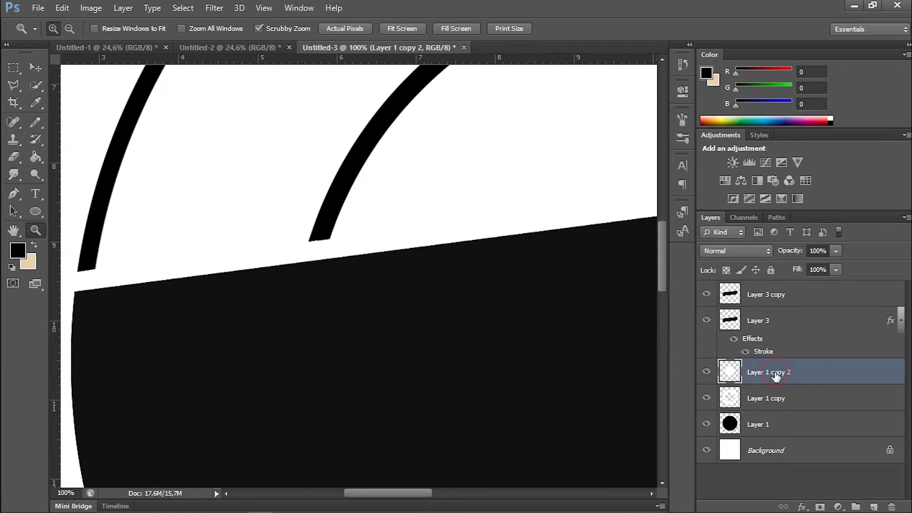
pyautogui.click(780, 405)
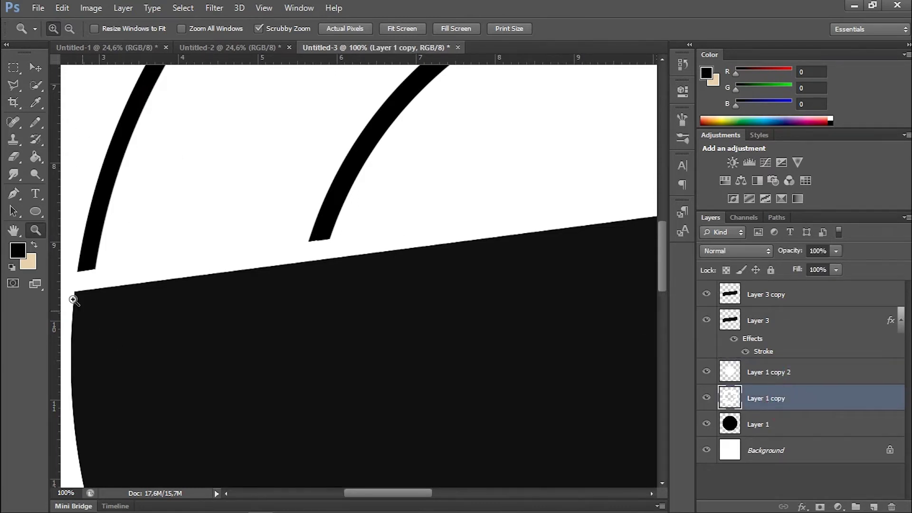
pyautogui.click(69, 29)
pyautogui.click(212, 127)
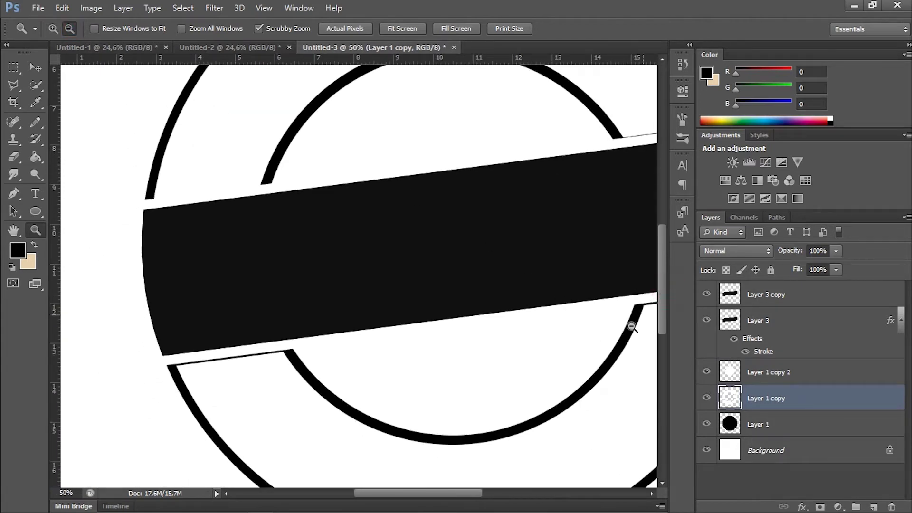
pyautogui.moveTo(426, 499); pyautogui.dragTo(450, 496)
pyautogui.moveTo(663, 304); pyautogui.dragTo(663, 302)
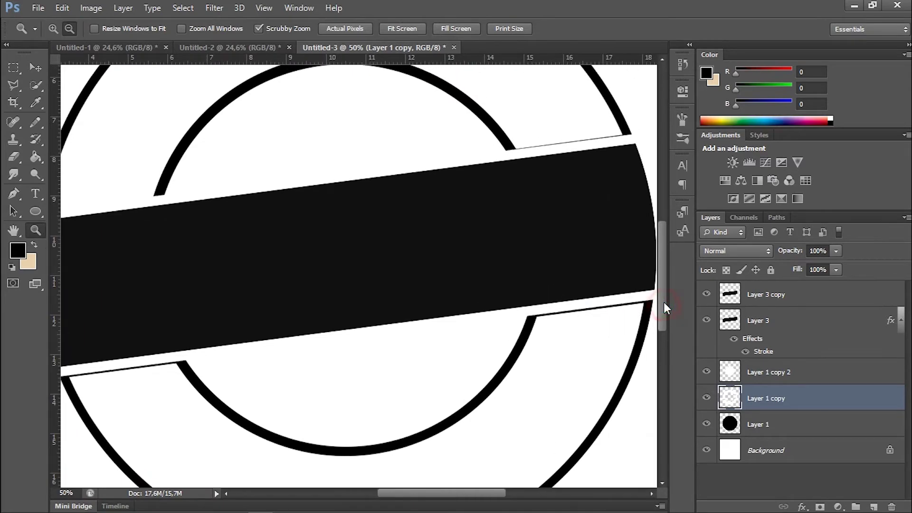
pyautogui.click(8, 86)
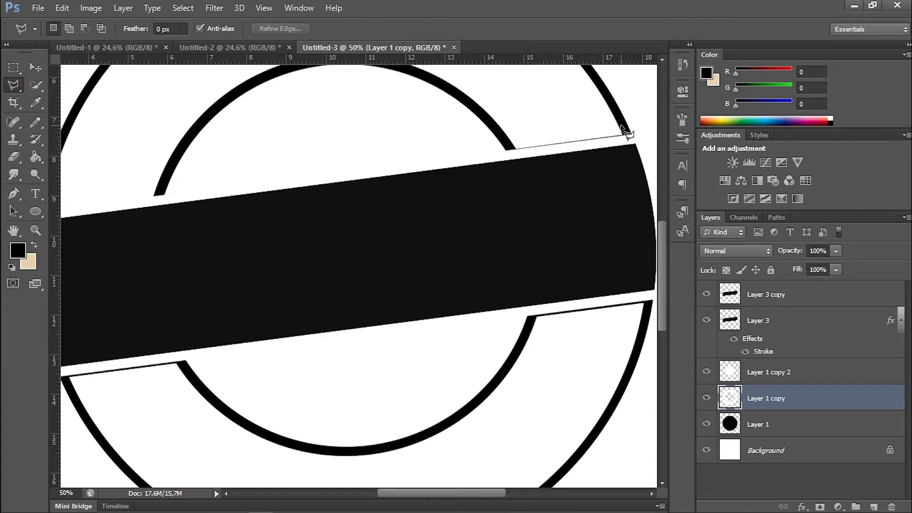
# - Cut away the ring piece above the band's right end on Layer 1 copy
pyautogui.click(620, 126)
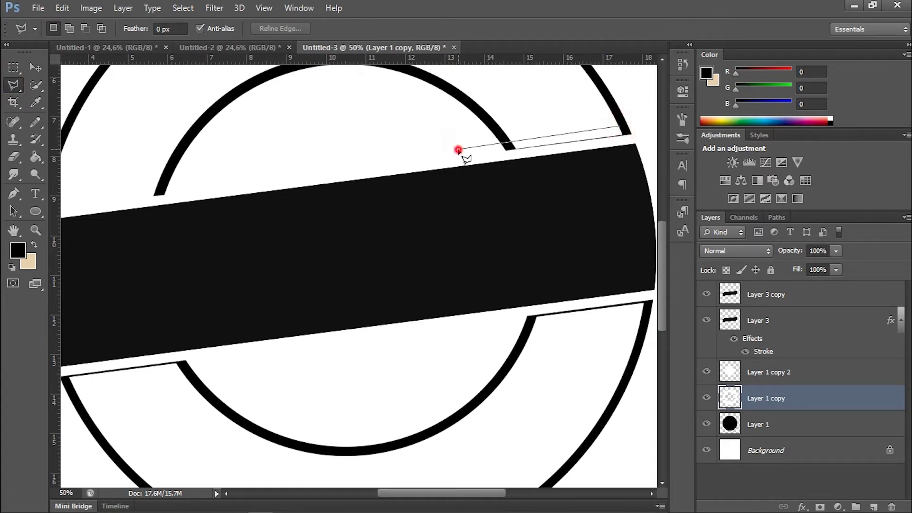
pyautogui.click(545, 193)
pyautogui.click(655, 149)
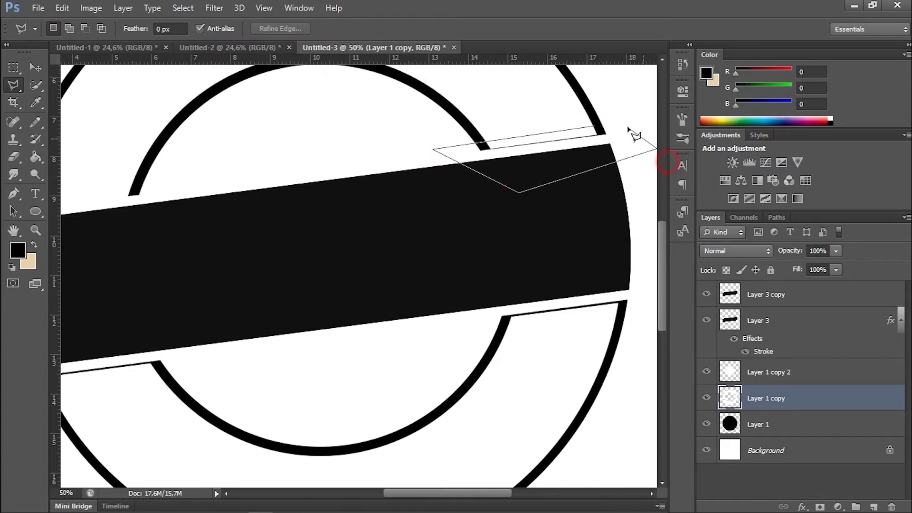
pyautogui.click(596, 127)
pyautogui.press('Delete')
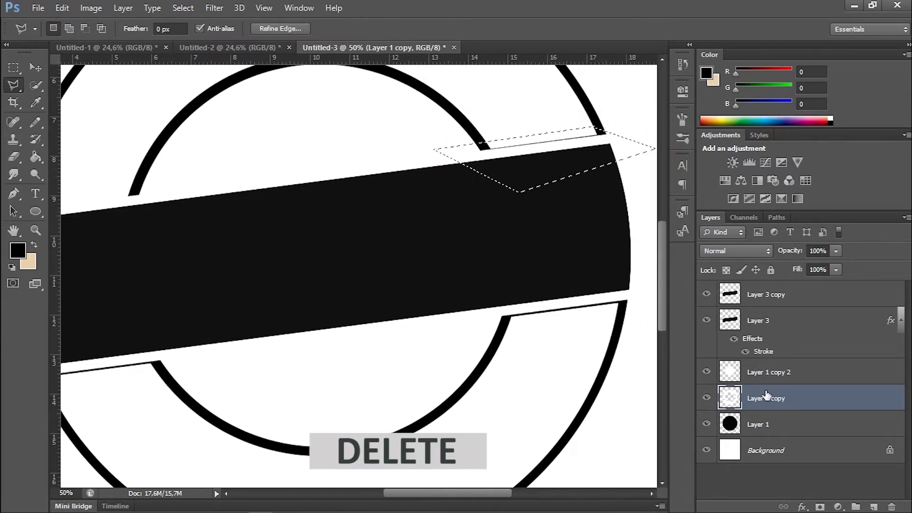
pyautogui.hotkey('ctrl', 'd')
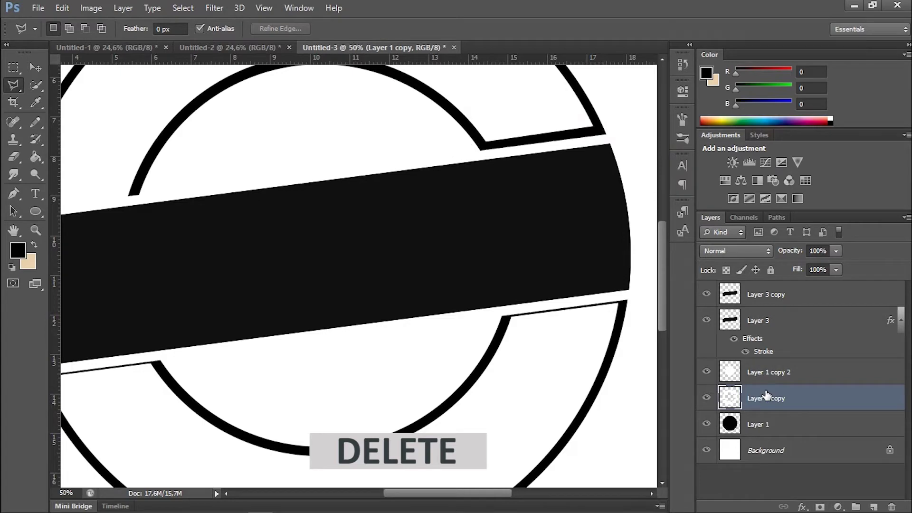
pyautogui.moveTo(443, 494); pyautogui.dragTo(411, 489)
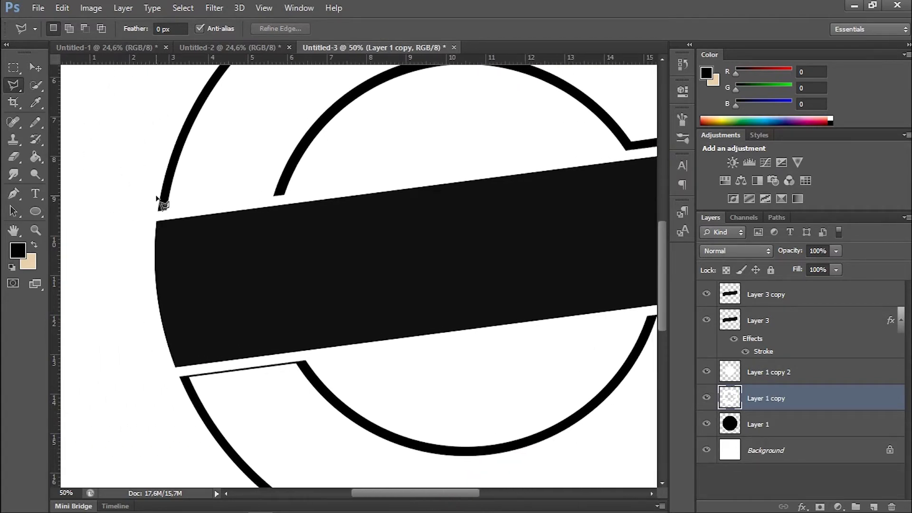
# - Cut away the ring piece above the band's left end, redrawing the outline once
pyautogui.click(282, 190)
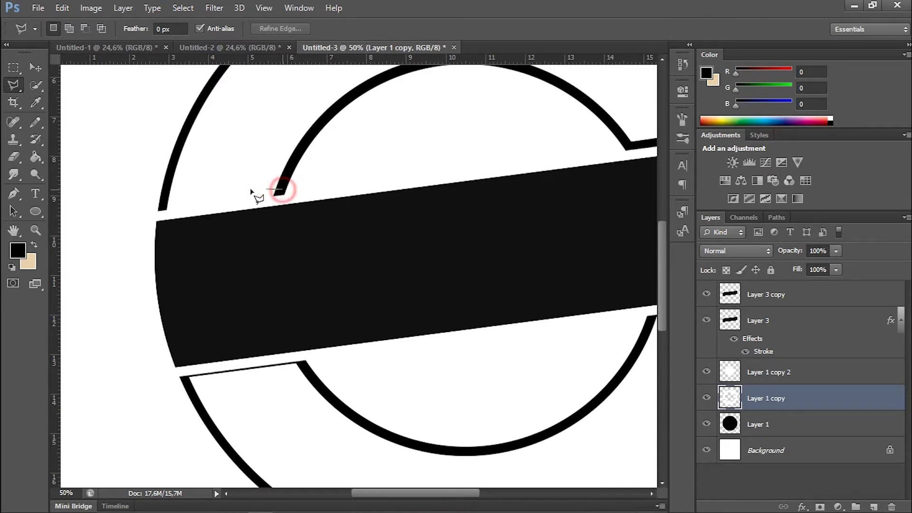
pyautogui.click(157, 205)
pyautogui.doubleClick(209, 243)
pyautogui.hotkey('ctrl', 'd')
pyautogui.click(279, 189)
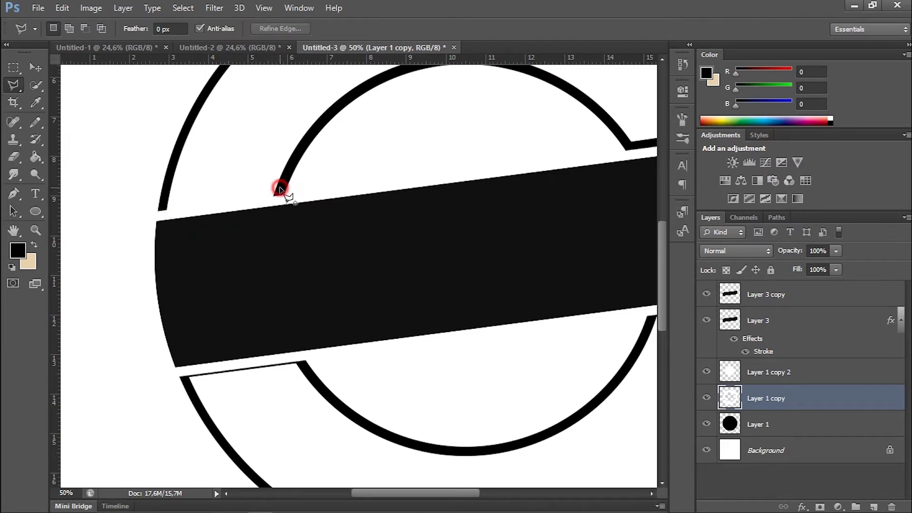
pyautogui.click(145, 205)
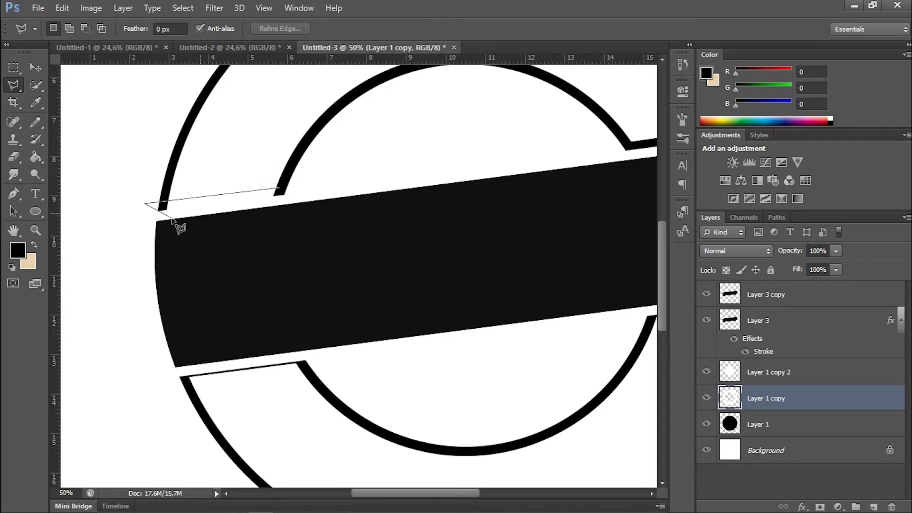
pyautogui.click(271, 212)
pyautogui.click(281, 192)
pyautogui.press('Delete')
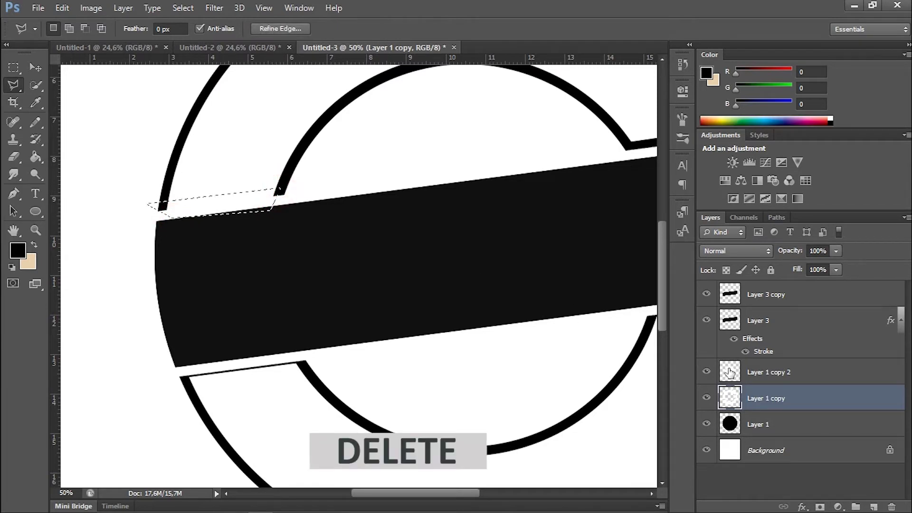
pyautogui.hotkey('ctrl', 'd')
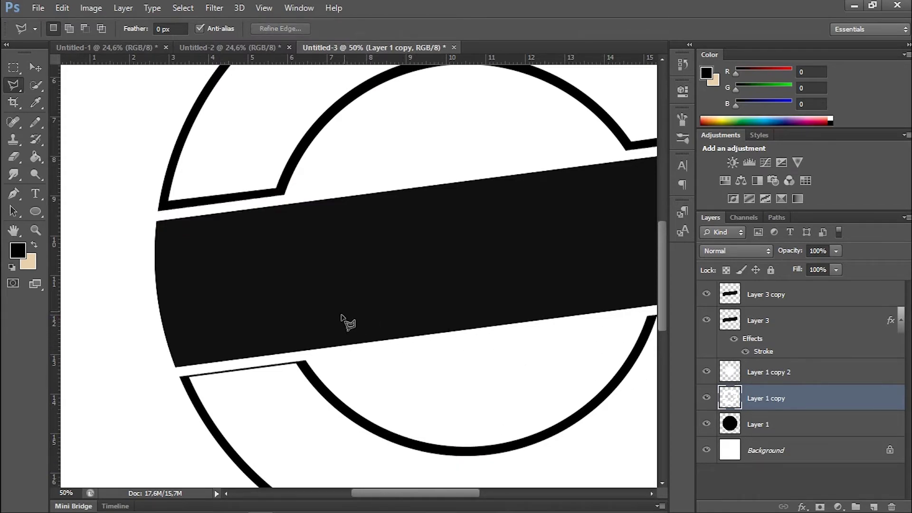
# - Cut away the ring piece under the band's left end into a flat ledge
pyautogui.click(189, 384)
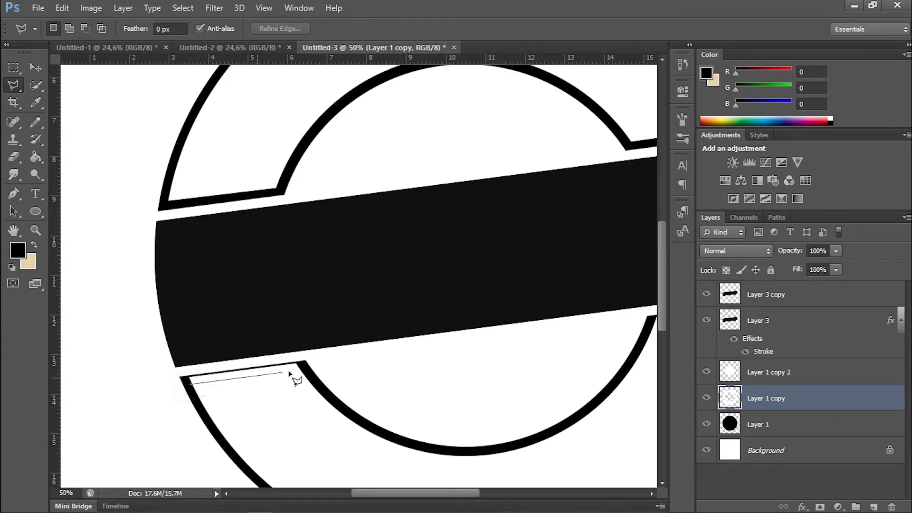
pyautogui.click(324, 369)
pyautogui.click(285, 351)
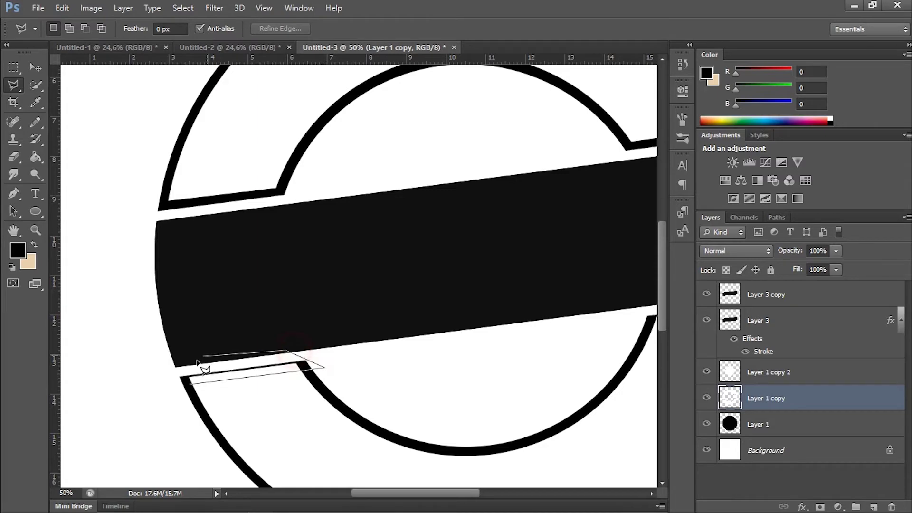
pyautogui.click(191, 386)
pyautogui.press('Delete')
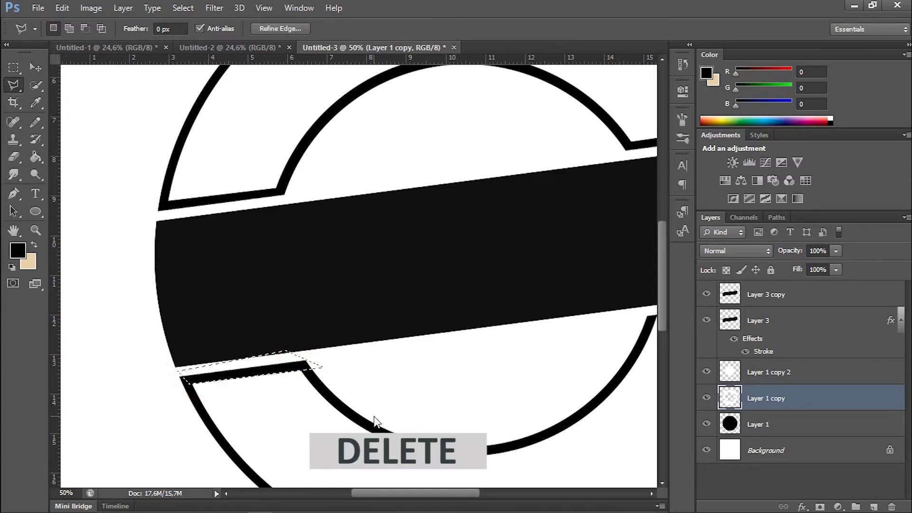
pyautogui.hotkey('ctrl', 'd')
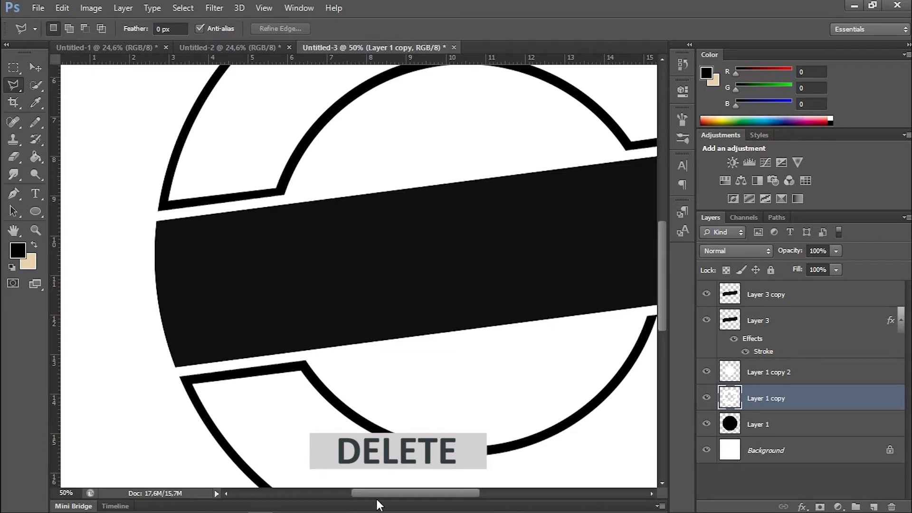
pyautogui.moveTo(409, 494); pyautogui.dragTo(447, 493)
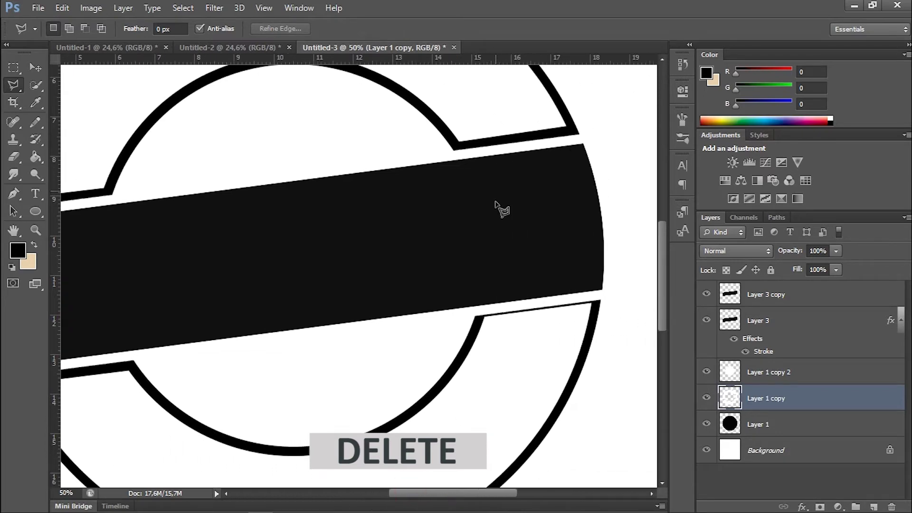
# - Cut away the ring piece under the band's right end into a matching ledge
pyautogui.click(480, 323)
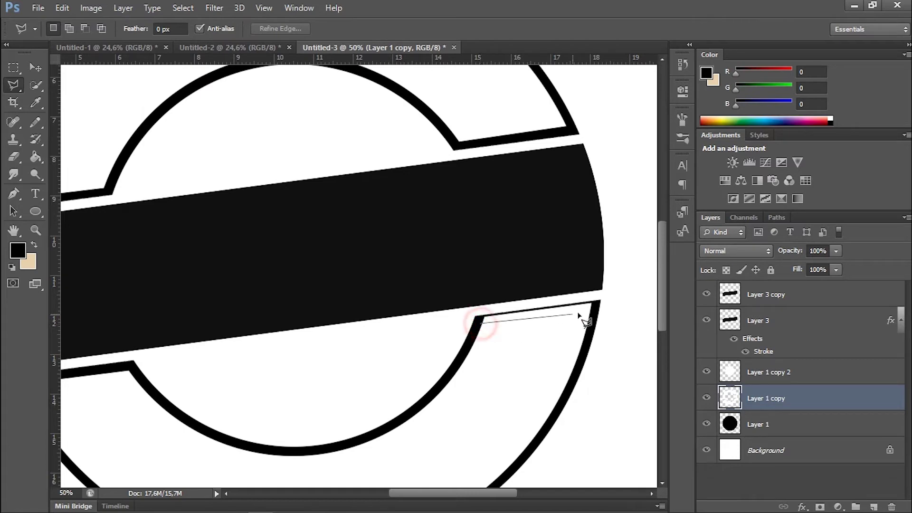
pyautogui.click(608, 306)
pyautogui.click(589, 291)
pyautogui.click(468, 313)
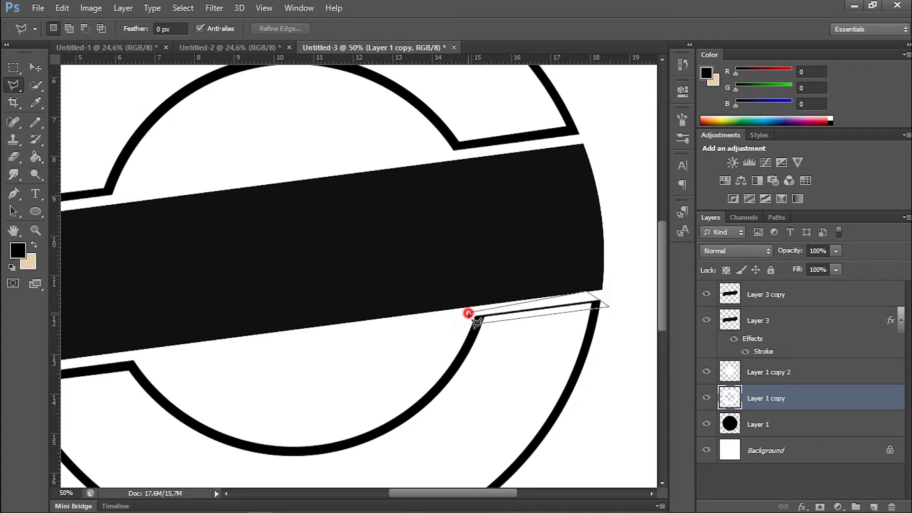
pyautogui.click(479, 322)
pyautogui.press('Delete')
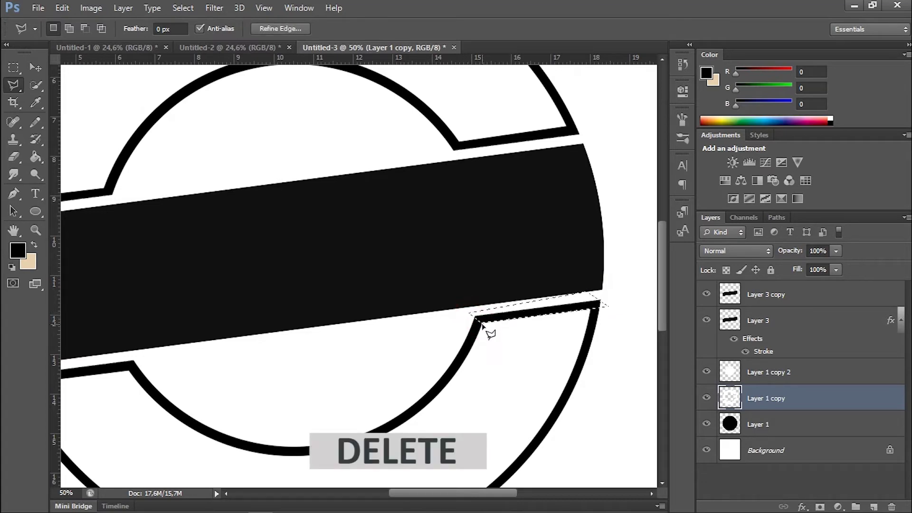
pyautogui.hotkey('ctrl', 'd')
# - Fit the whole badge on screen and select the inner ring layer Layer 1 copy 2
pyautogui.hotkey('ctrl', '0')
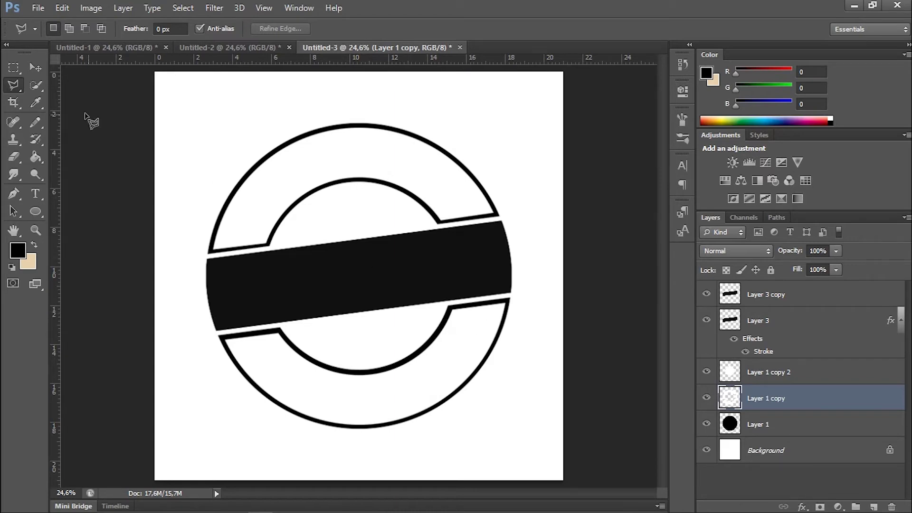
pyautogui.click(35, 67)
pyautogui.click(159, 187)
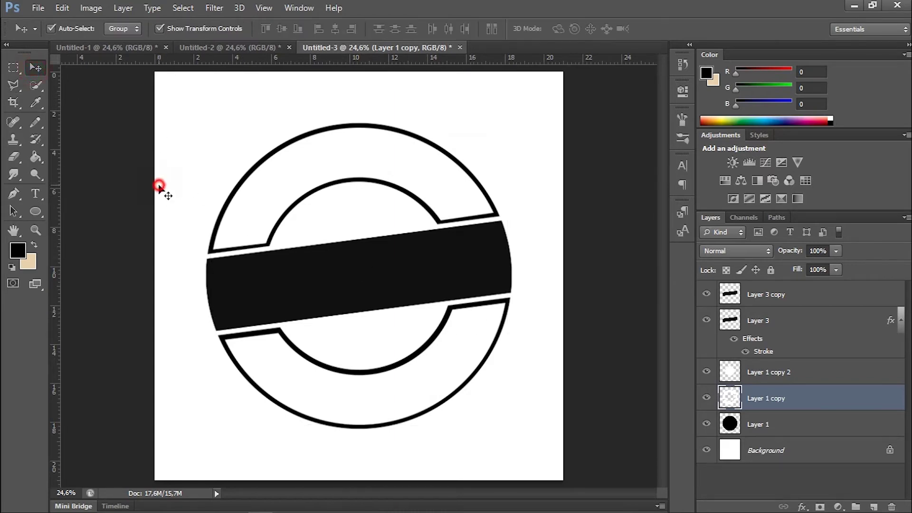
pyautogui.click(774, 375)
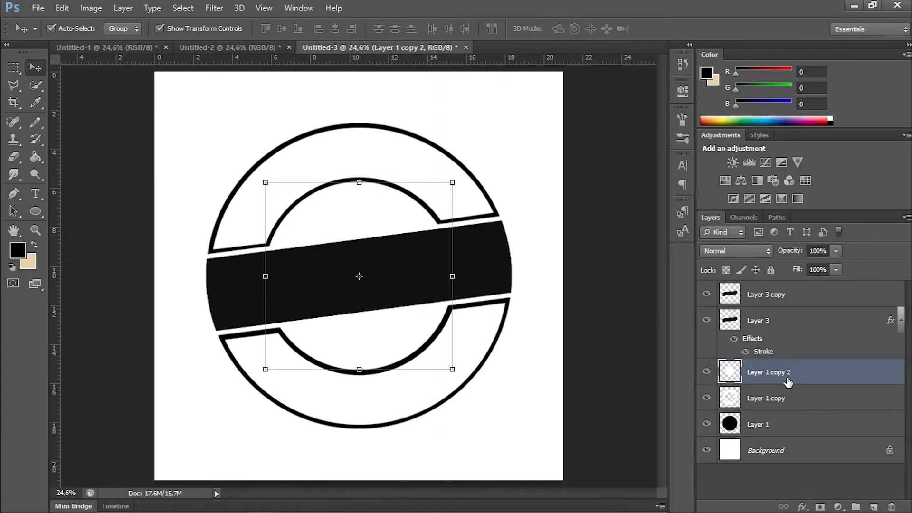
# - Duplicate the inner circle layer and make the copy solid black with Lightness -100
pyautogui.hotkey('ctrl', 'j')
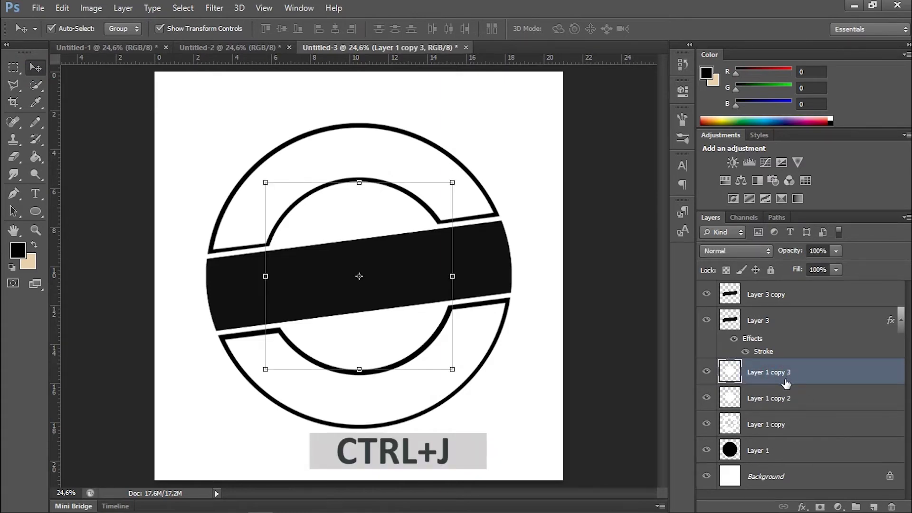
pyautogui.hotkey('ctrl', 'u')
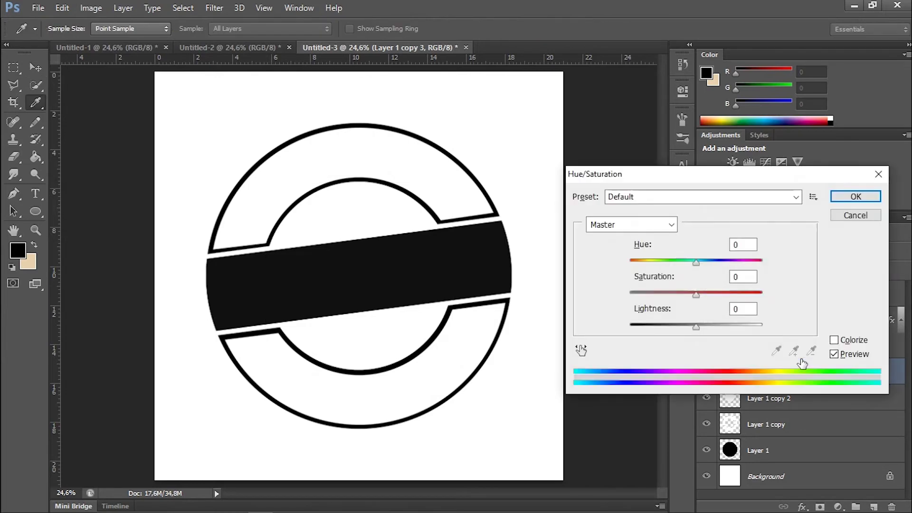
pyautogui.moveTo(690, 317)
pyautogui.mouseDown()
pyautogui.moveTo(692, 325)
pyautogui.moveTo(613, 326)
pyautogui.mouseUp()
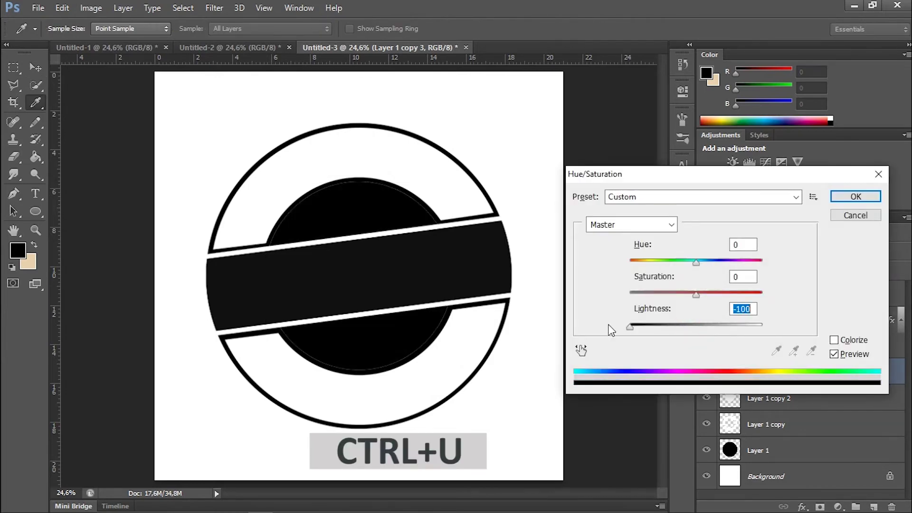
pyautogui.click(879, 196)
pyautogui.press('v')
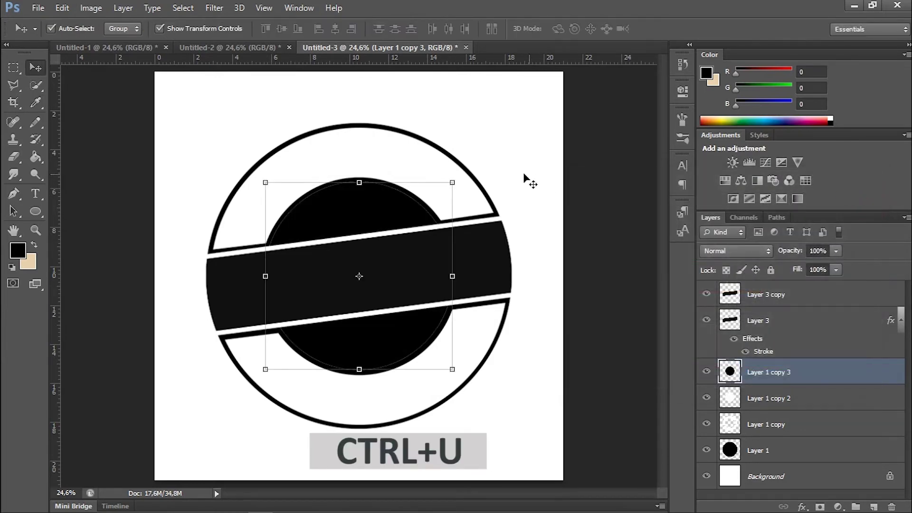
# - Scale the black disc to about 96% so a thin white gap shows
pyautogui.moveTo(455, 181); pyautogui.dragTo(453, 184)
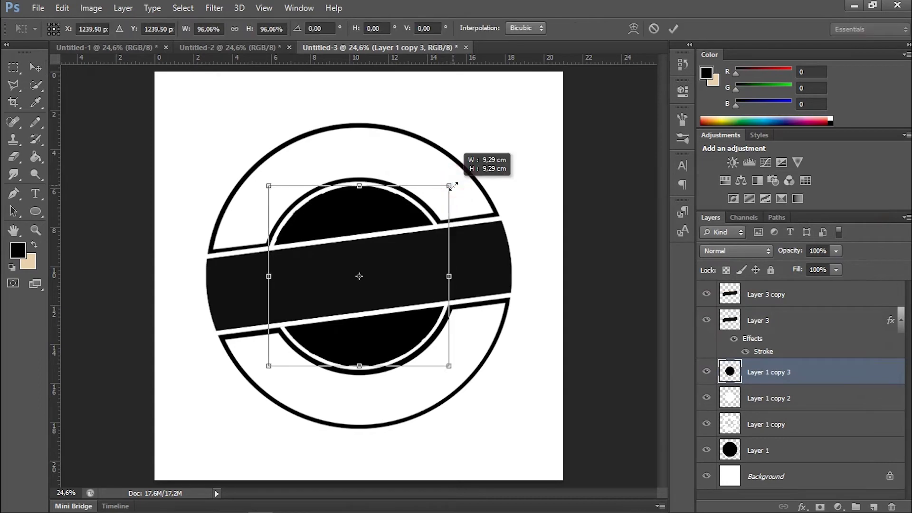
pyautogui.moveTo(453, 186); pyautogui.dragTo(456, 188)
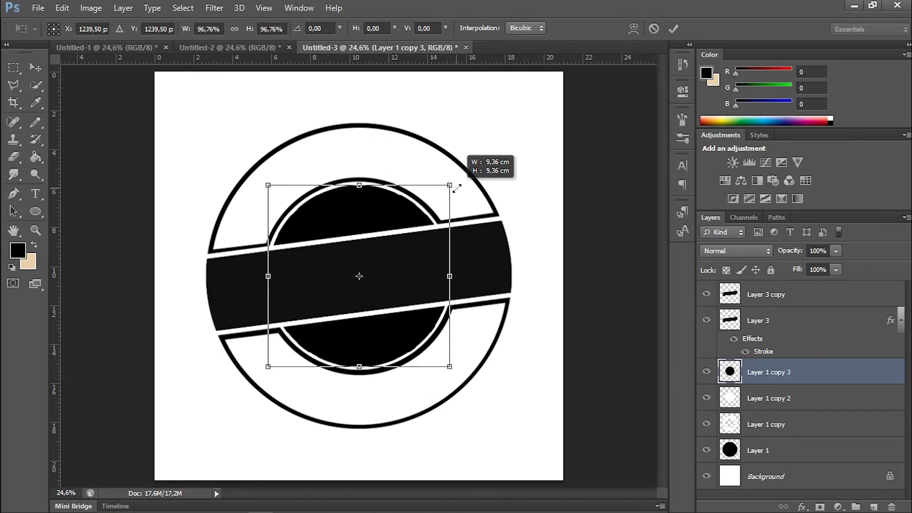
pyautogui.click(673, 29)
pyautogui.click(617, 187)
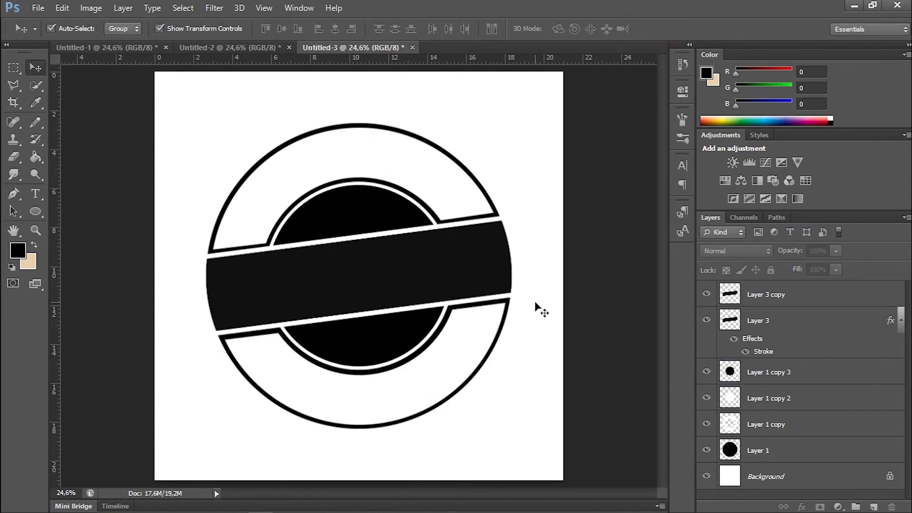
# - Darken the Layer 3 copy band to solid black with Hue/Saturation Lightness -100
pyautogui.click(451, 270)
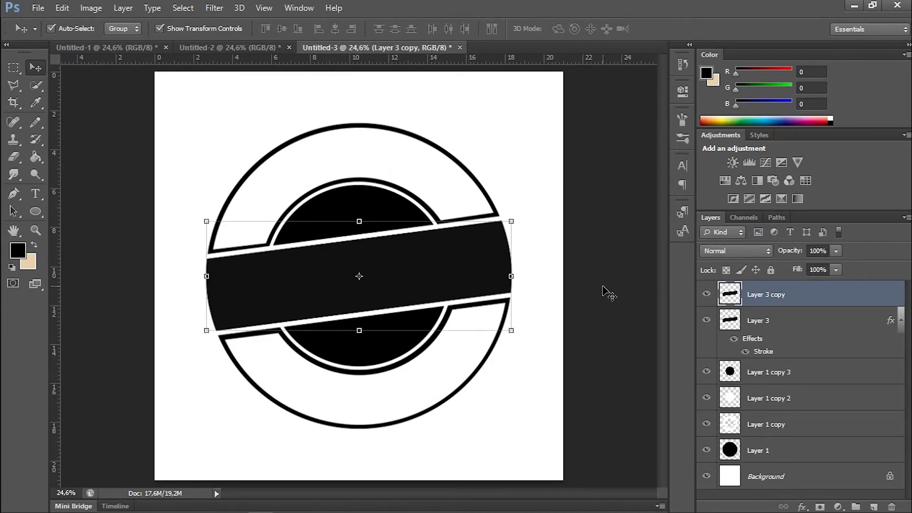
pyautogui.hotkey('ctrl', 'u')
pyautogui.moveTo(700, 329); pyautogui.dragTo(630, 327)
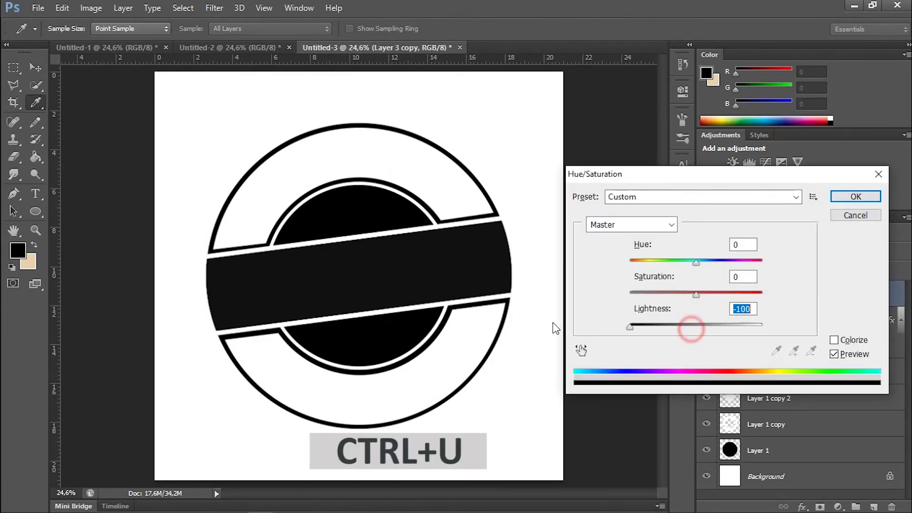
pyautogui.click(860, 197)
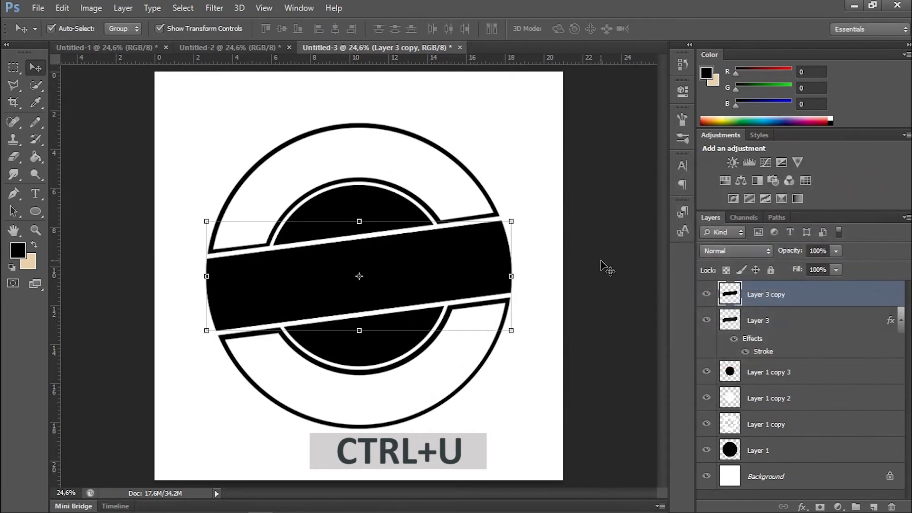
pyautogui.click(608, 264)
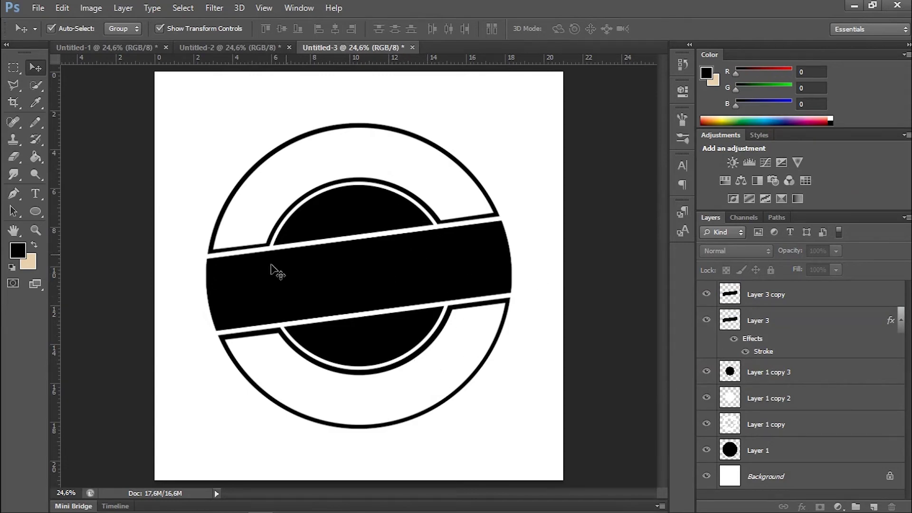
pyautogui.click(36, 230)
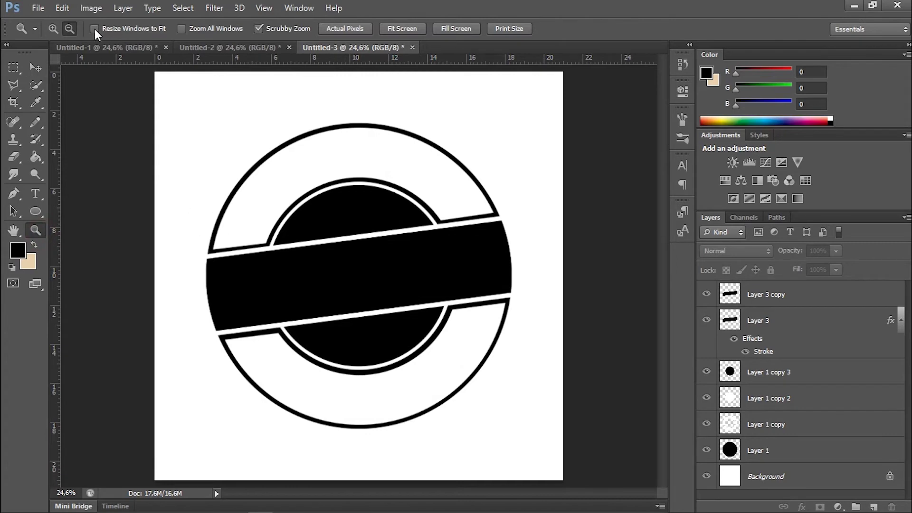
# - Zoom in and erase the thin left-side ring strip along the band's top edge on Layer 1 copy
pyautogui.click(256, 242)
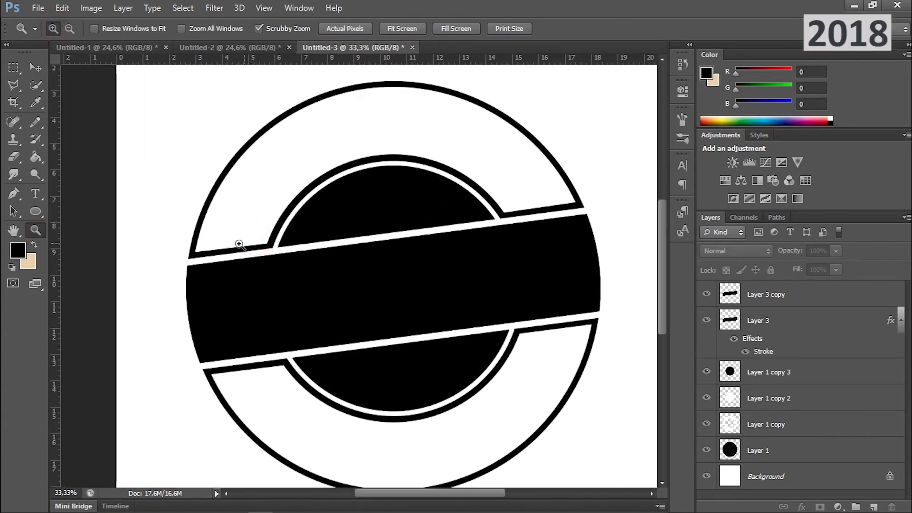
pyautogui.click(235, 242)
pyautogui.click(259, 249)
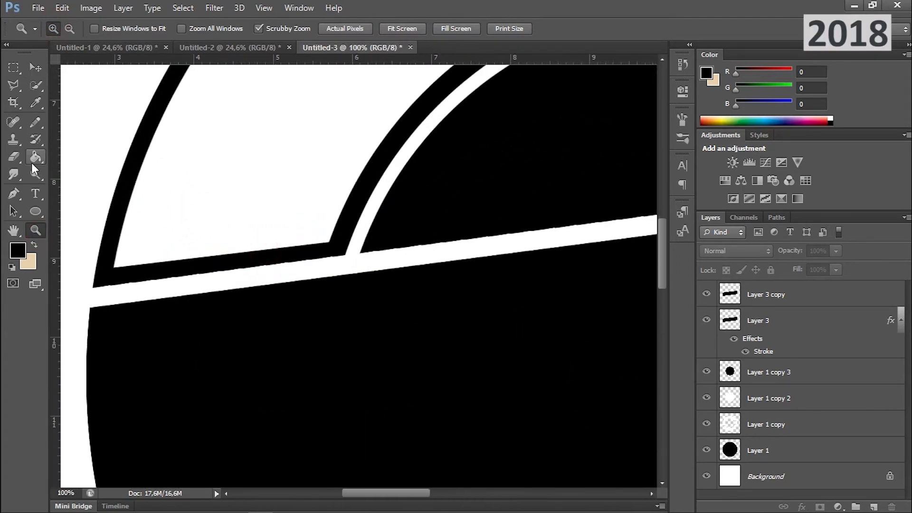
pyautogui.click(13, 85)
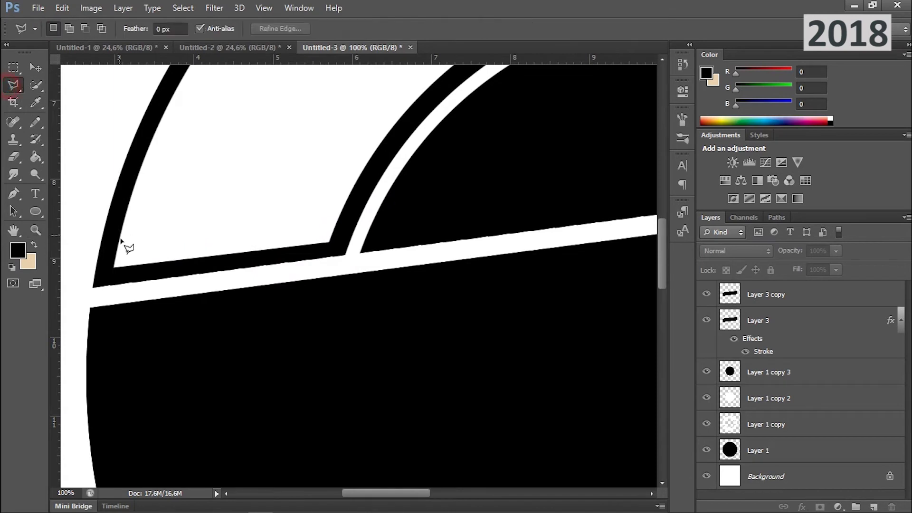
pyautogui.click(114, 264)
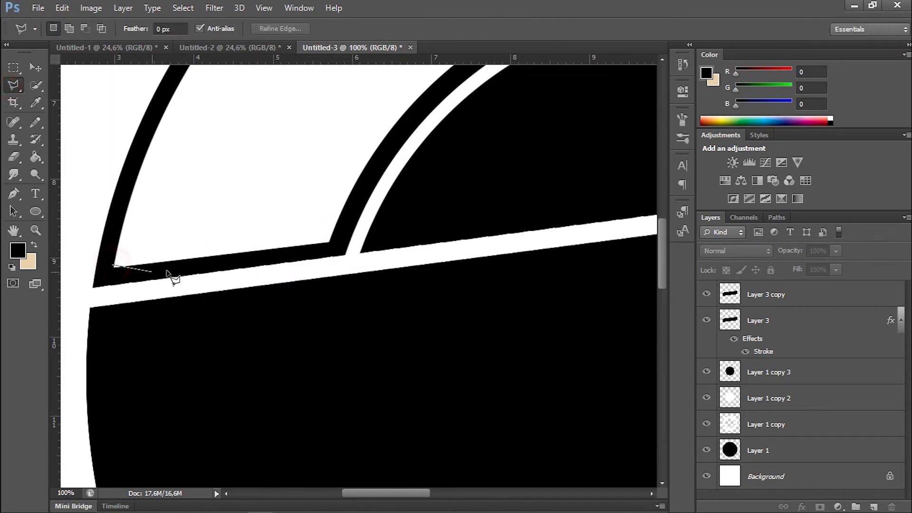
pyautogui.click(340, 237)
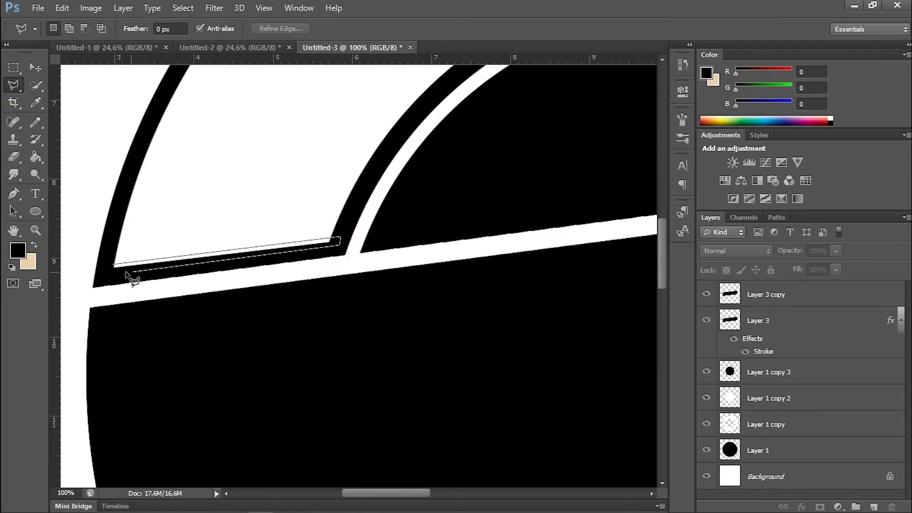
pyautogui.click(110, 272)
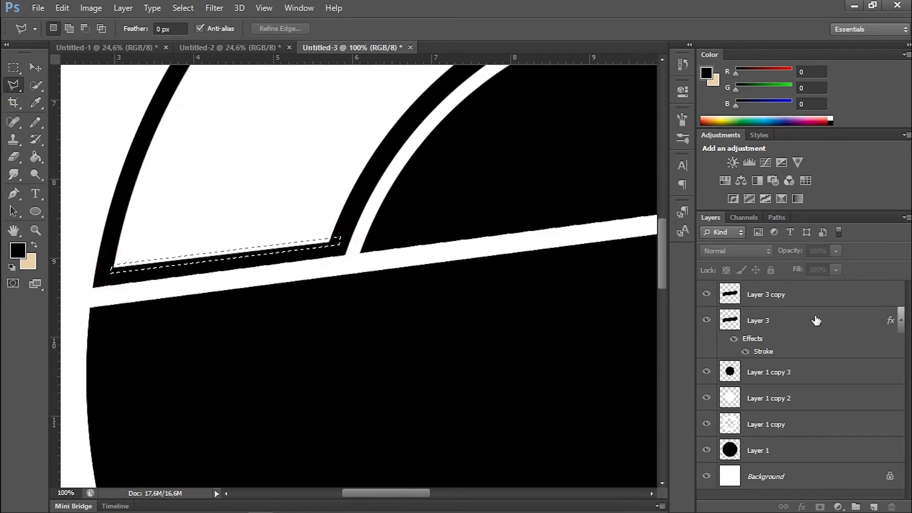
pyautogui.click(768, 424)
pyautogui.press('Delete')
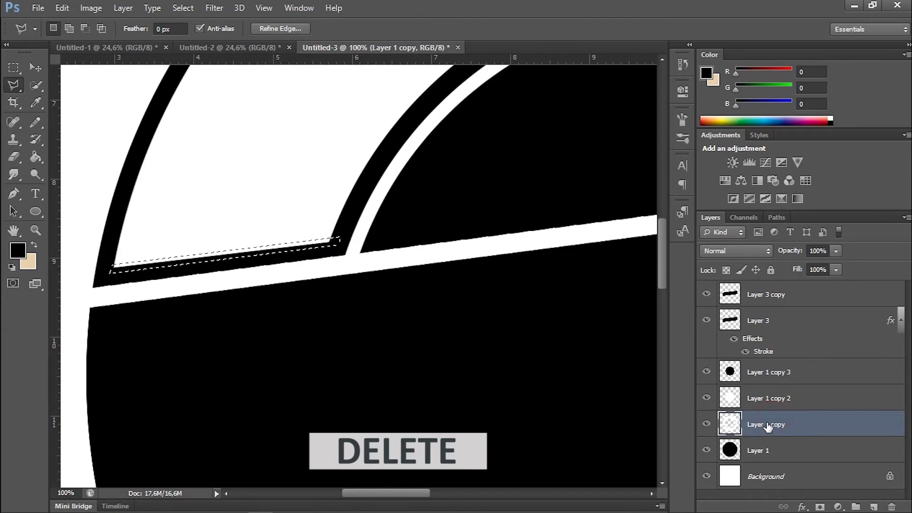
pyautogui.hotkey('ctrl', 'd')
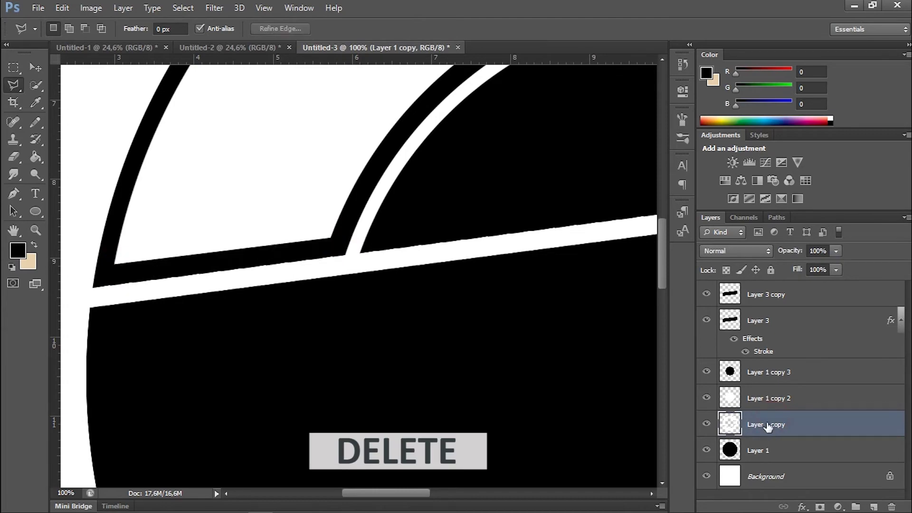
# - Erase the matching right-side ring strip, fit the badge on screen, and select Layer 3 copy
pyautogui.moveTo(418, 494); pyautogui.dragTo(527, 480)
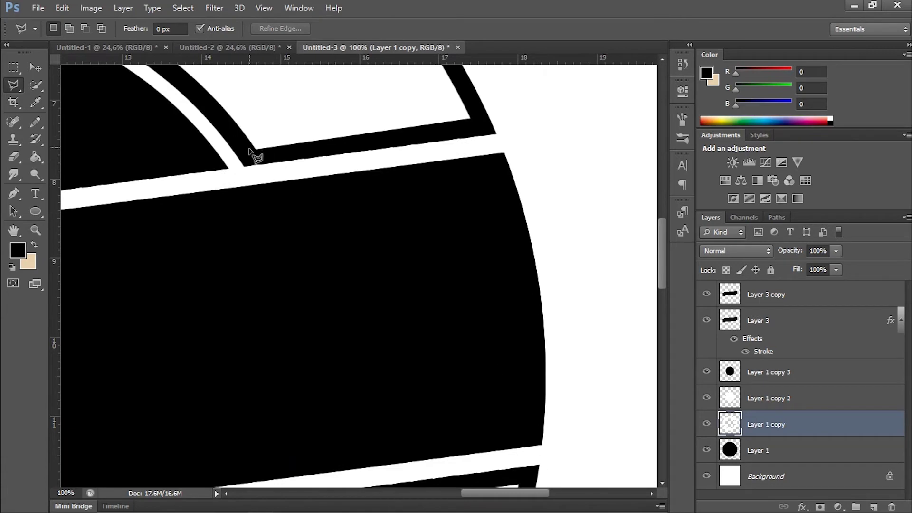
pyautogui.click(472, 116)
pyautogui.click(254, 155)
pyautogui.click(252, 149)
pyautogui.press('Delete')
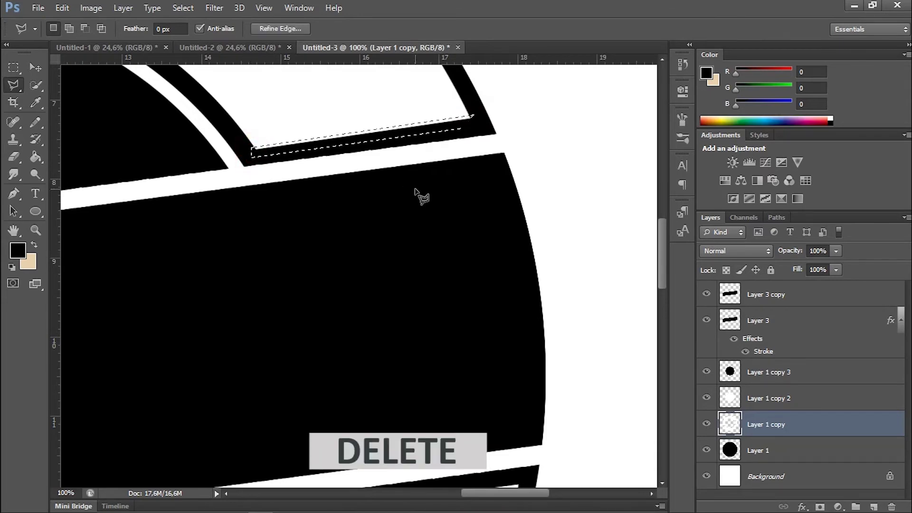
pyautogui.hotkey('ctrl', 'd')
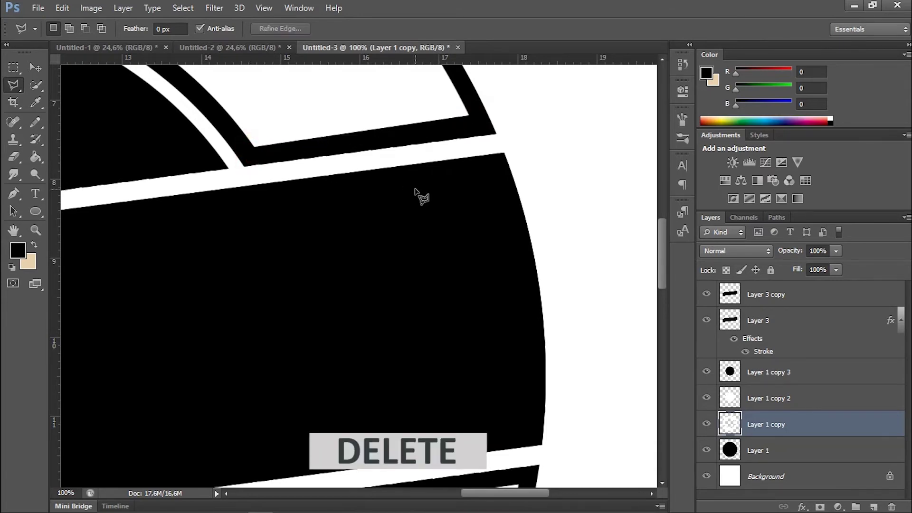
pyautogui.hotkey('ctrl', '0')
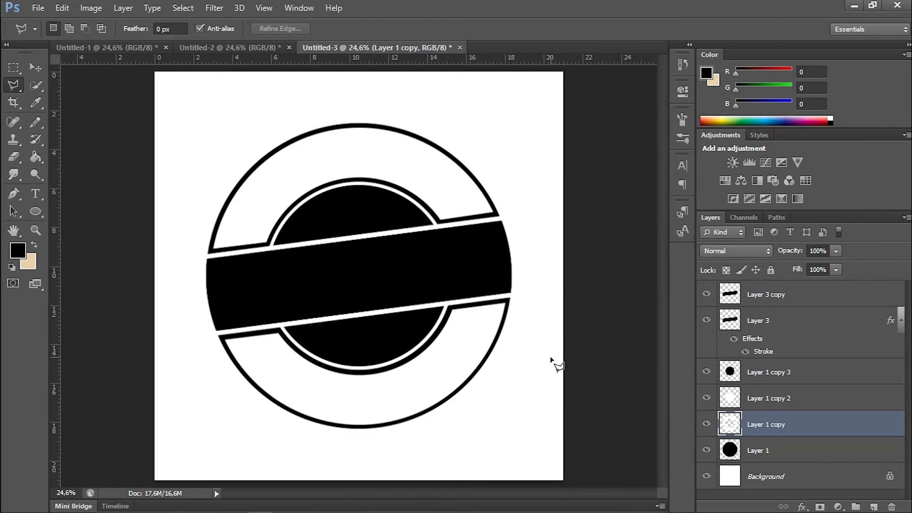
pyautogui.press('v')
pyautogui.click(798, 294)
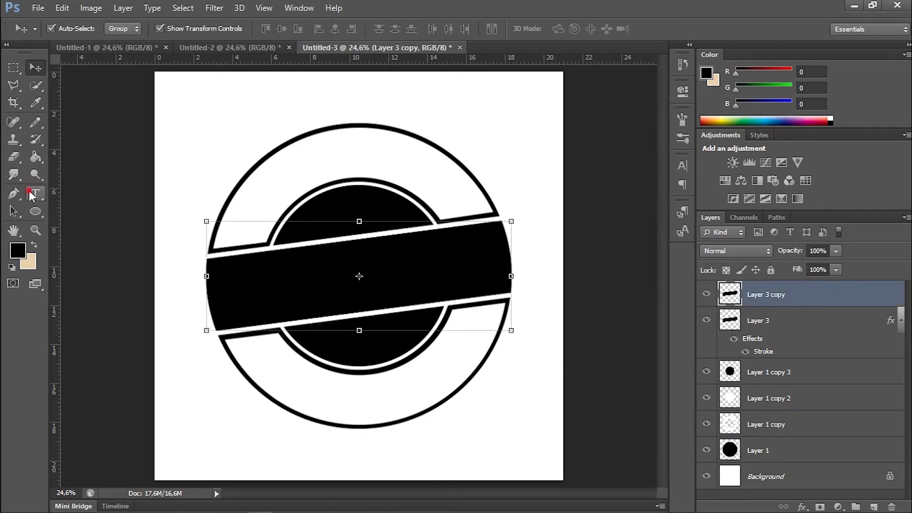
# - Add white 'YOUR BRAND' text across the black band
pyautogui.click(36, 193)
pyautogui.click(342, 260)
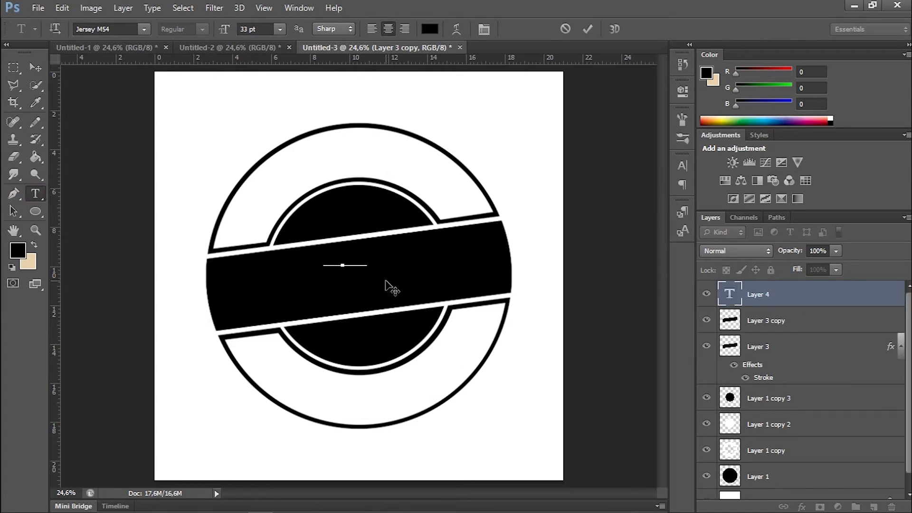
pyautogui.moveTo(362, 262); pyautogui.dragTo(295, 260)
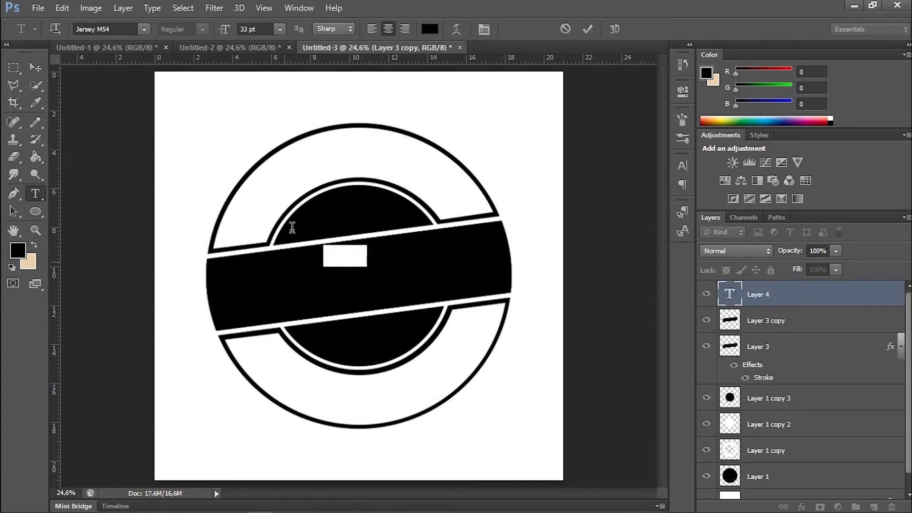
pyautogui.click(429, 29)
pyautogui.click(493, 186)
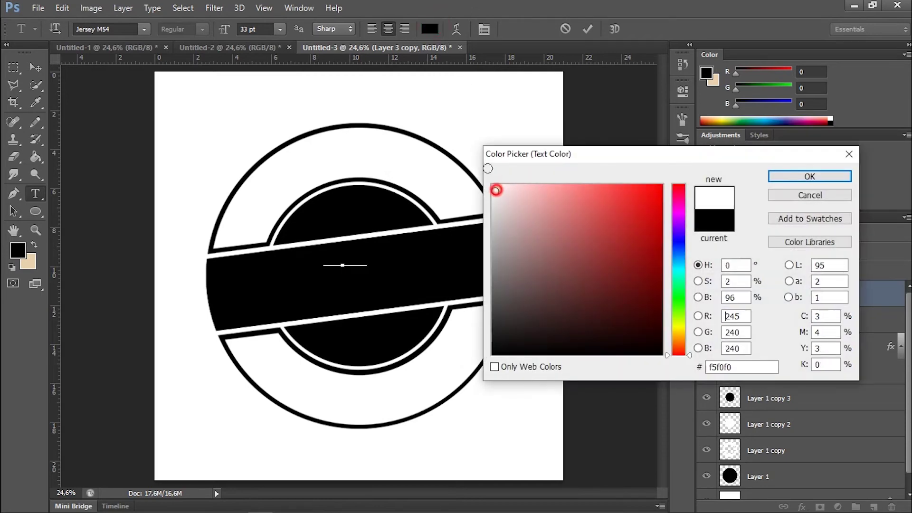
pyautogui.click(809, 177)
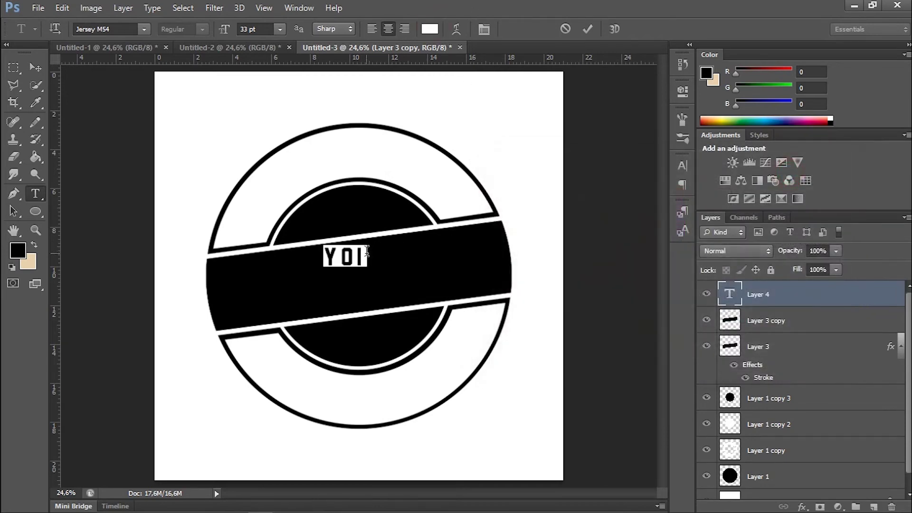
pyautogui.press('BackSpace')
pyautogui.press('BackSpace')
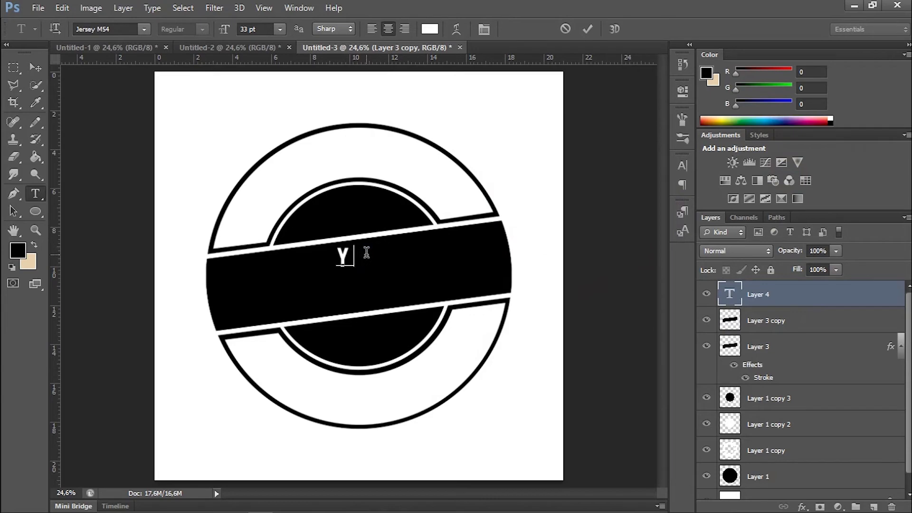
pyautogui.write('OUR')
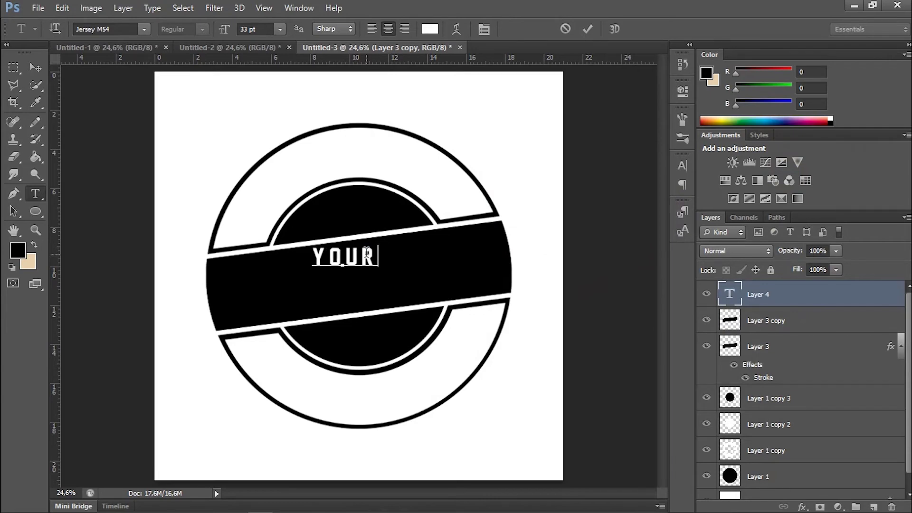
pyautogui.write(' BR')
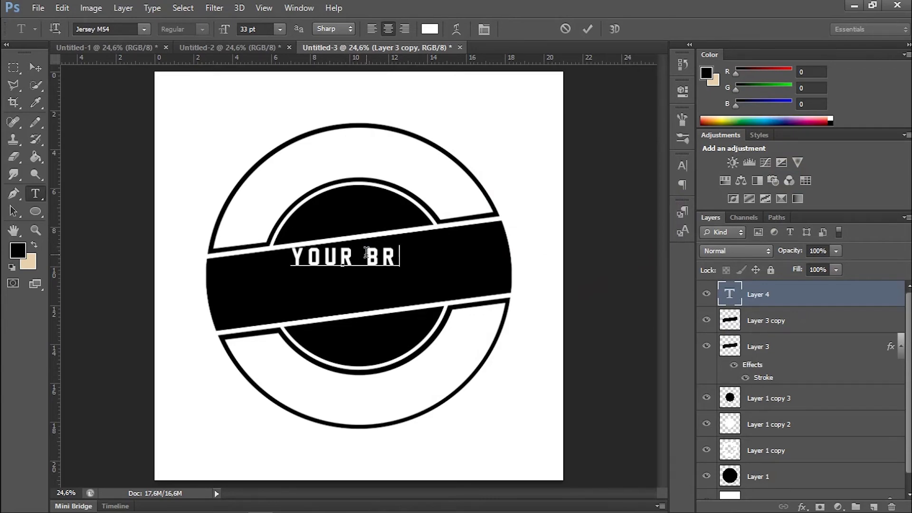
pyautogui.write('AND')
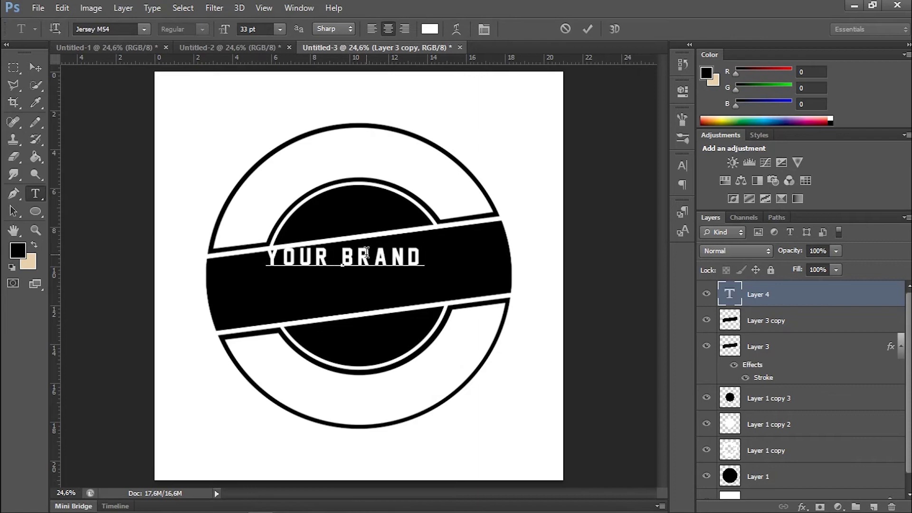
# - Set the YOUR BRAND letter spacing (tracking) to 0
pyautogui.moveTo(425, 257); pyautogui.dragTo(171, 248)
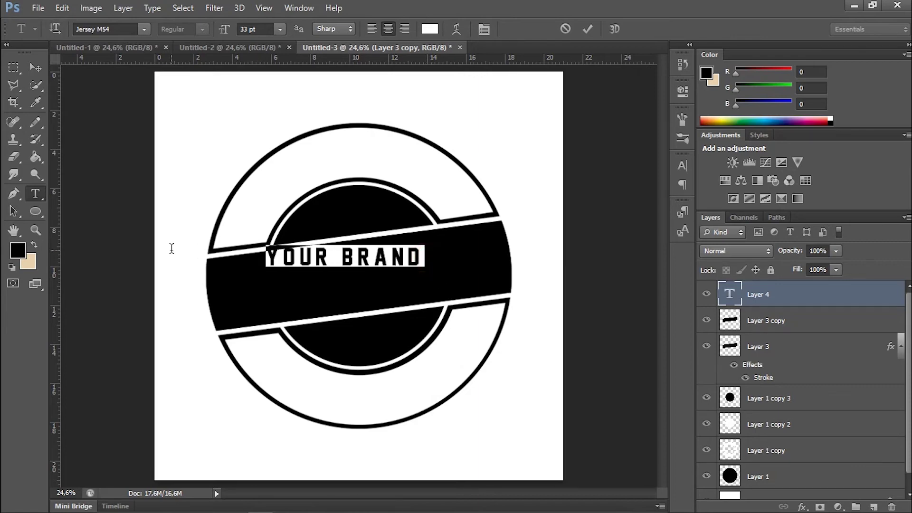
pyautogui.click(683, 165)
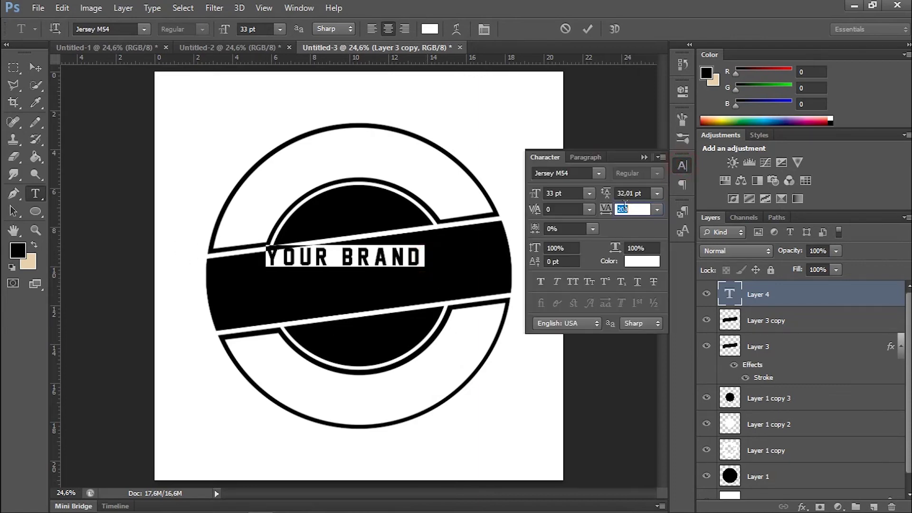
pyautogui.click(655, 210)
pyautogui.click(652, 315)
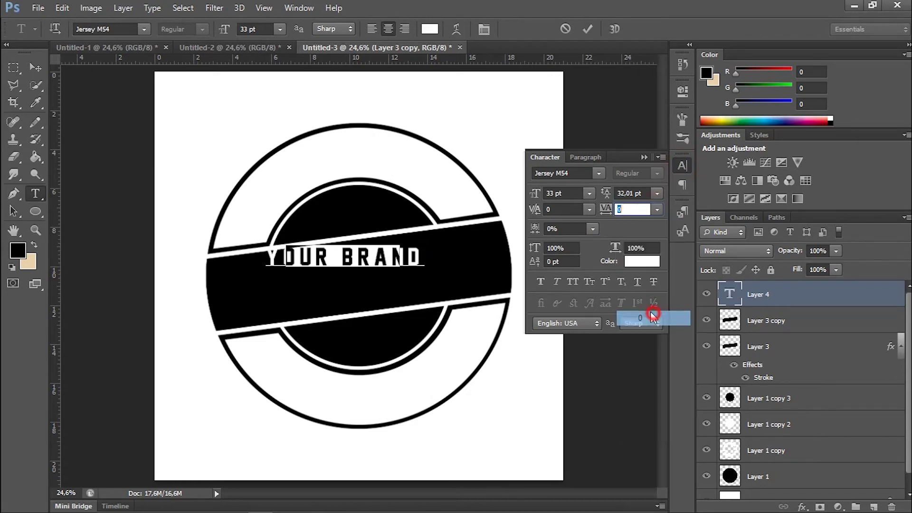
pyautogui.click(644, 158)
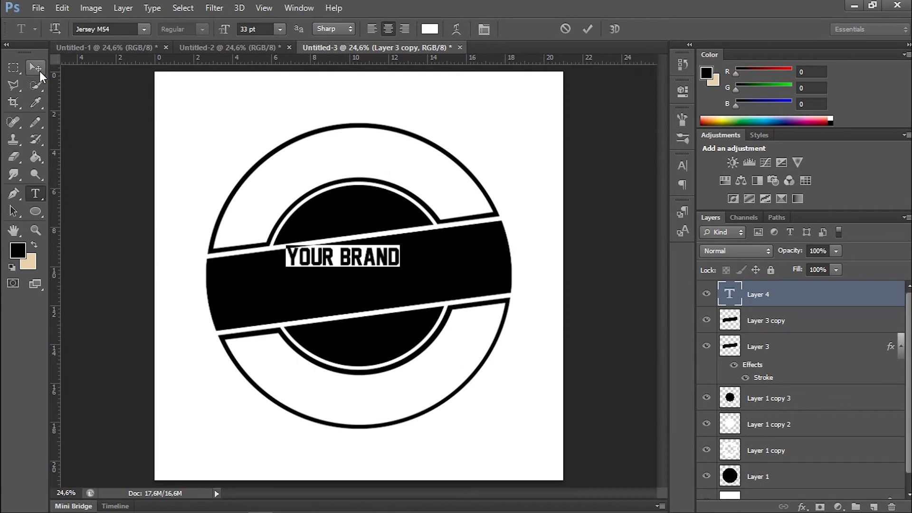
pyautogui.click(251, 30)
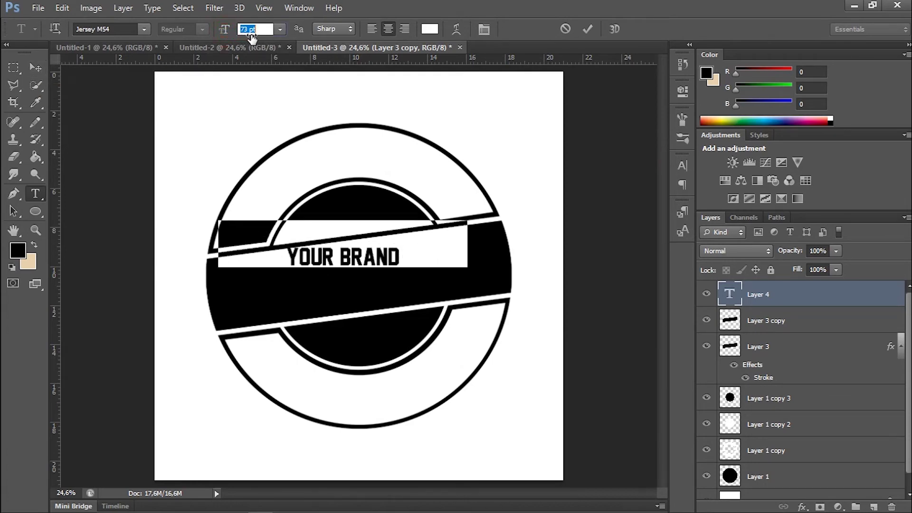
# - Set YOUR BRAND to 150 pt, centre it on the band and tilt it to match
pyautogui.write('150')
pyautogui.press('Return')
pyautogui.click(35, 67)
pyautogui.moveTo(398, 244); pyautogui.dragTo(414, 275)
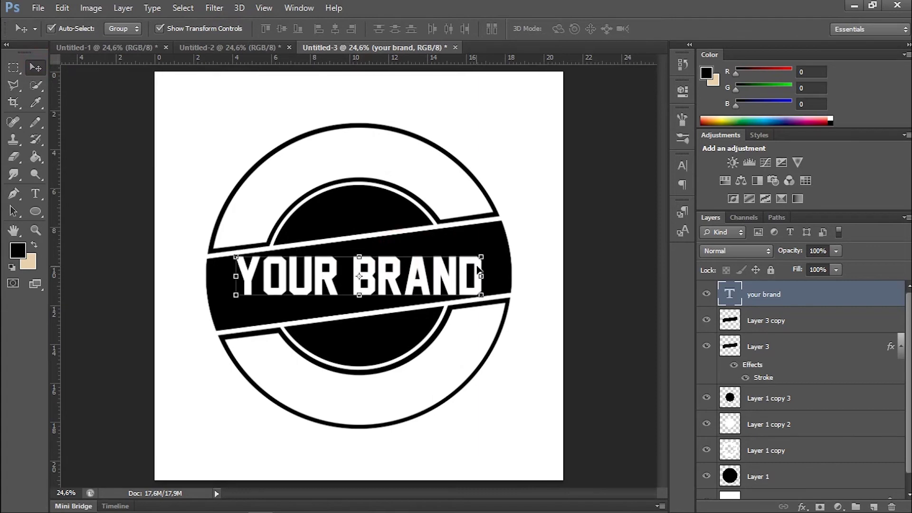
pyautogui.click(482, 257)
pyautogui.moveTo(500, 245); pyautogui.dragTo(491, 228)
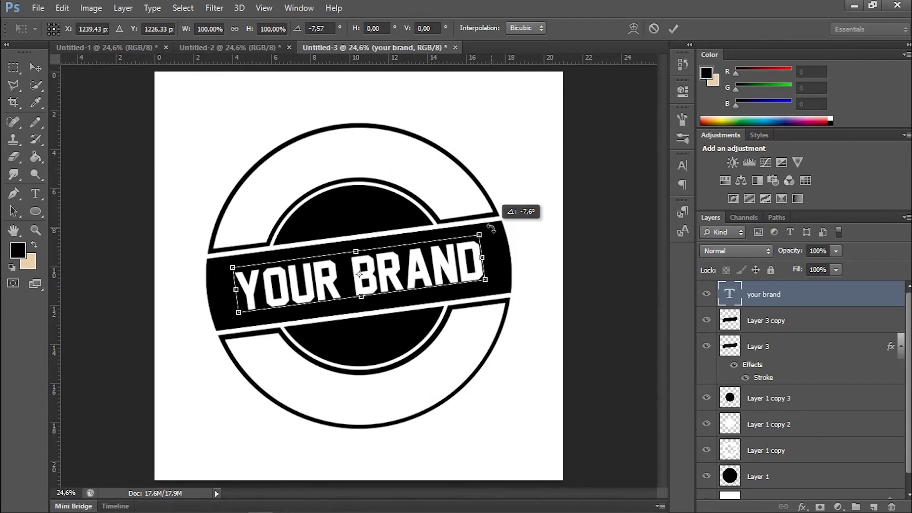
pyautogui.moveTo(491, 228); pyautogui.dragTo(492, 229)
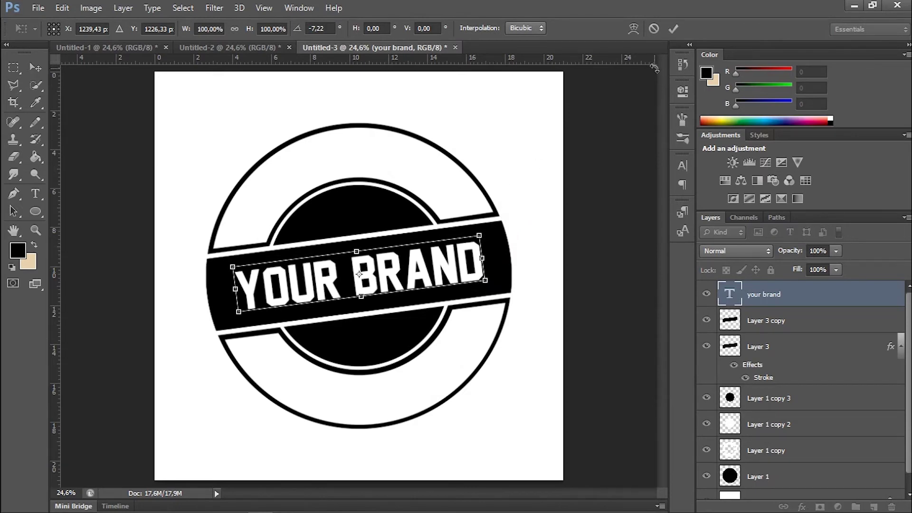
pyautogui.click(672, 28)
# - Resize YOUR BRAND to 83 pt, nudge it slightly lower, and reselect its layer
pyautogui.click(35, 194)
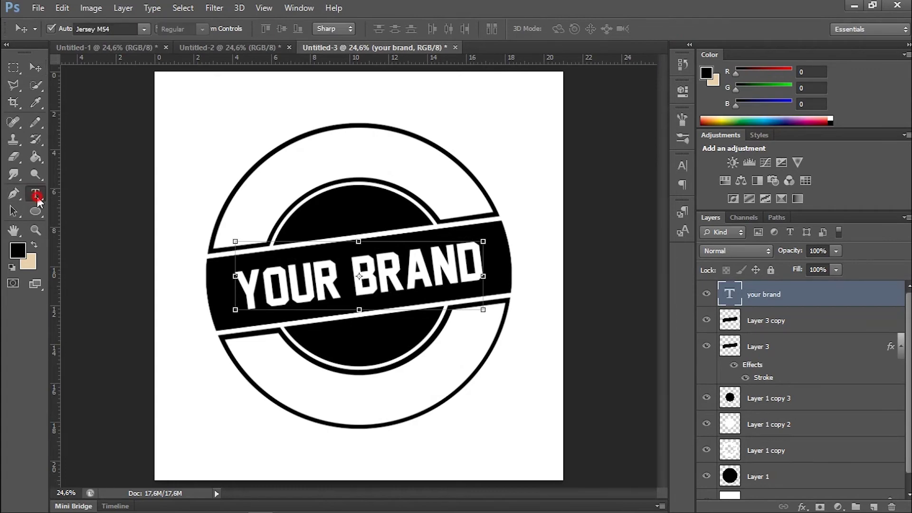
pyautogui.moveTo(453, 267); pyautogui.dragTo(199, 286)
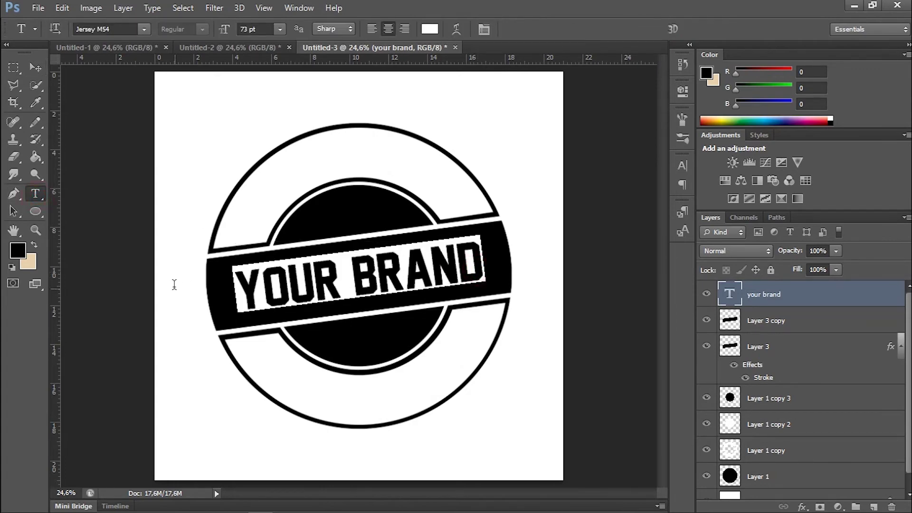
pyautogui.moveTo(224, 32); pyautogui.dragTo(231, 33)
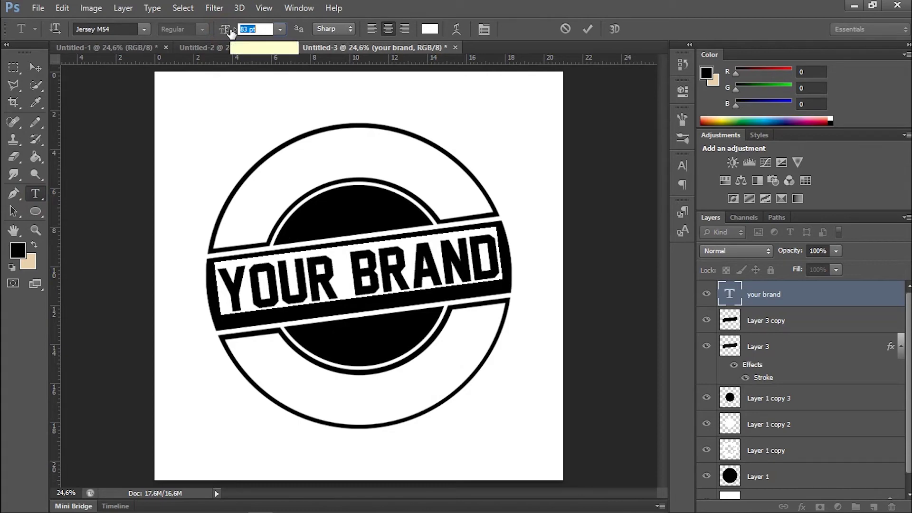
pyautogui.click(589, 29)
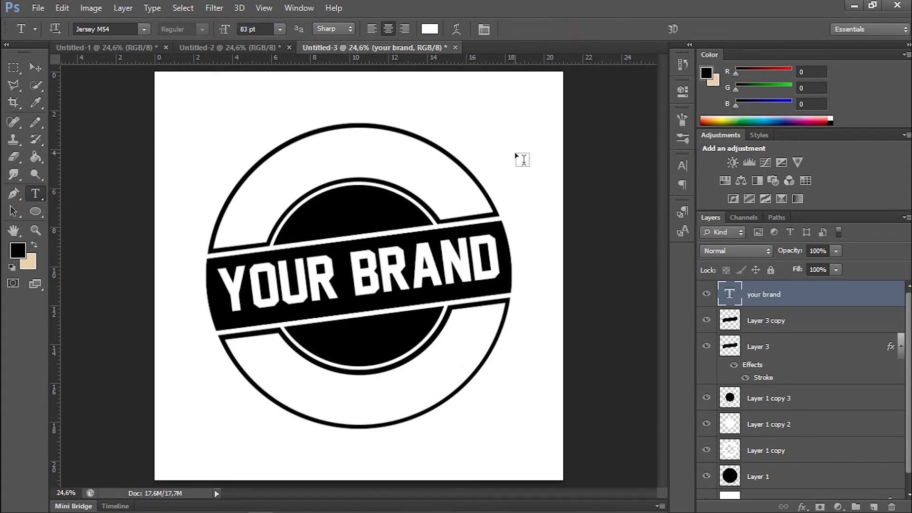
pyautogui.click(36, 68)
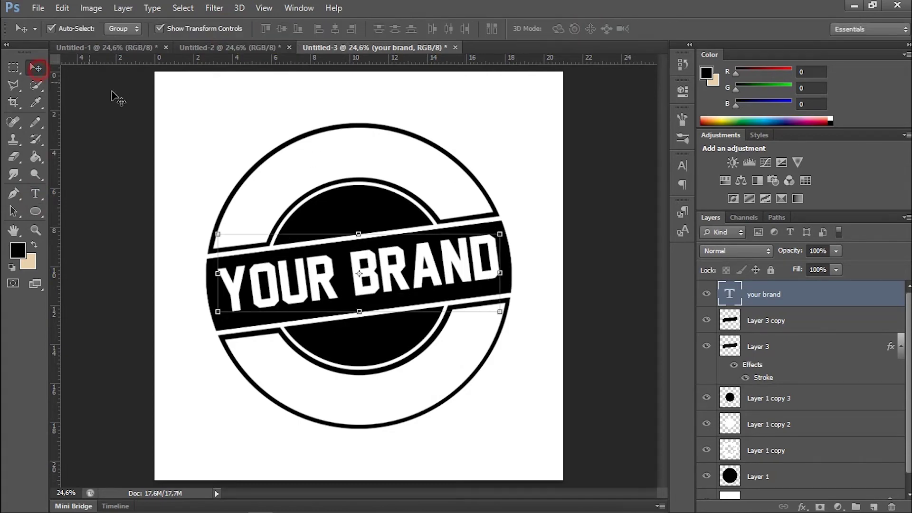
pyautogui.moveTo(389, 286); pyautogui.dragTo(390, 287)
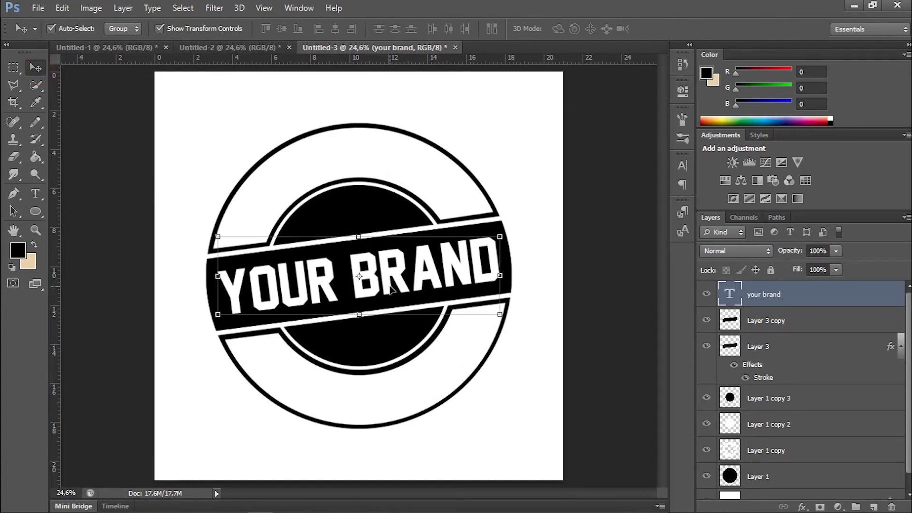
pyautogui.click(604, 259)
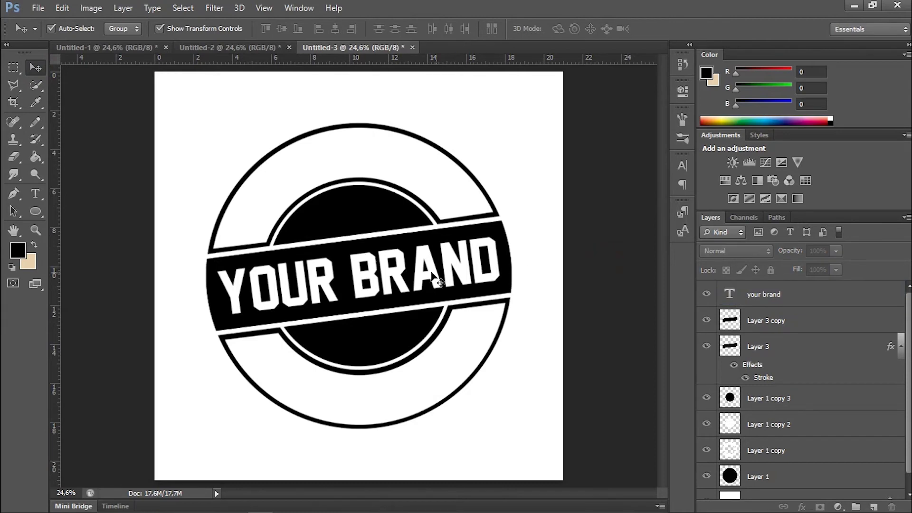
pyautogui.click(766, 295)
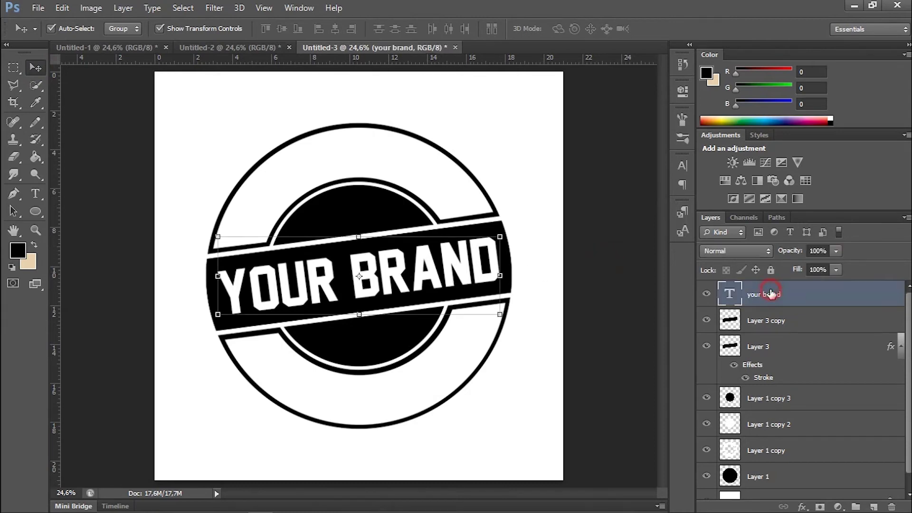
# - Draw a red-outlined circle and enlarge it around the inner black disc
pyautogui.click(36, 212)
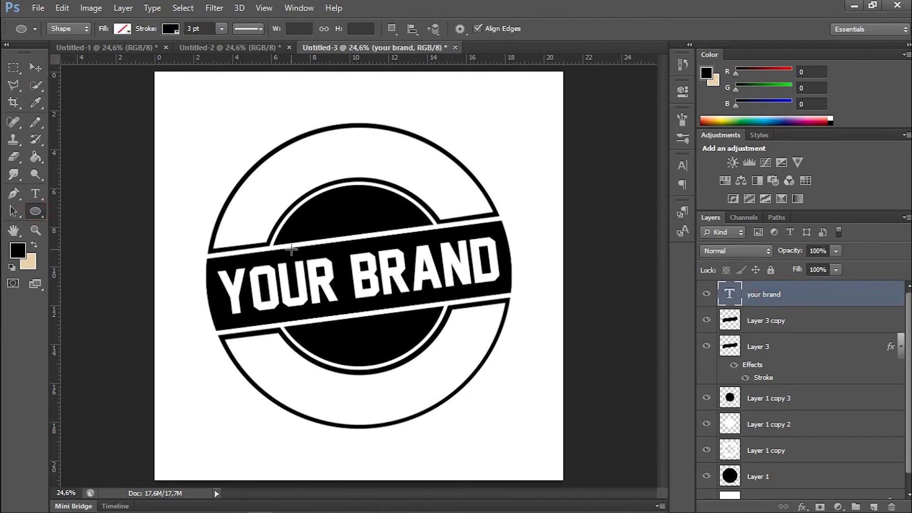
pyautogui.moveTo(352, 274); pyautogui.dragTo(891, 436)
pyautogui.click(172, 29)
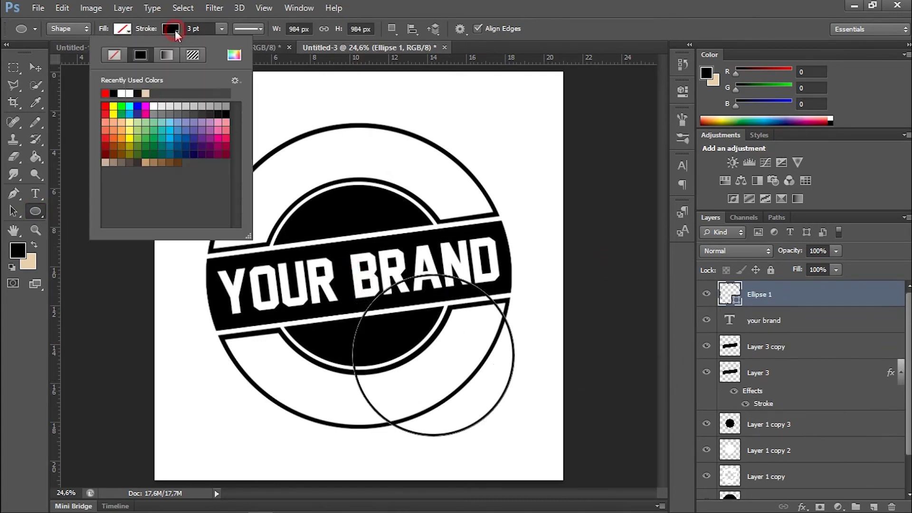
pyautogui.click(105, 93)
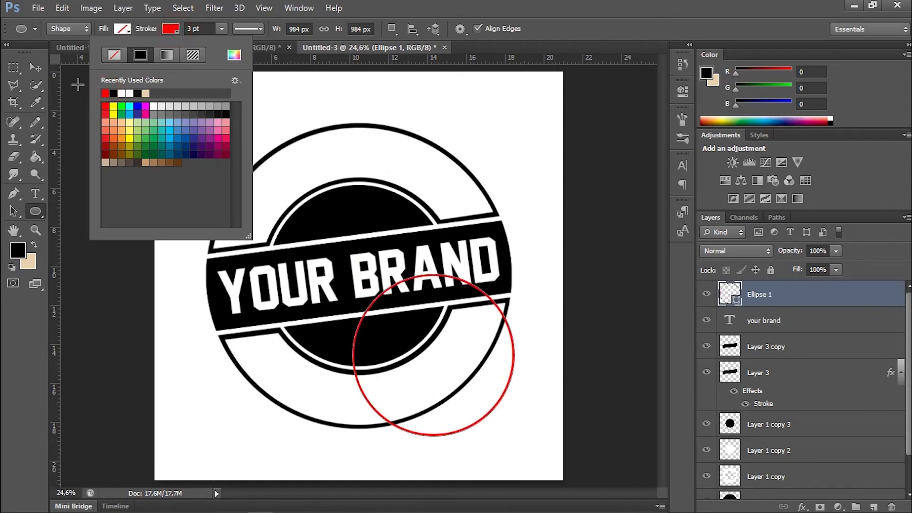
pyautogui.click(35, 68)
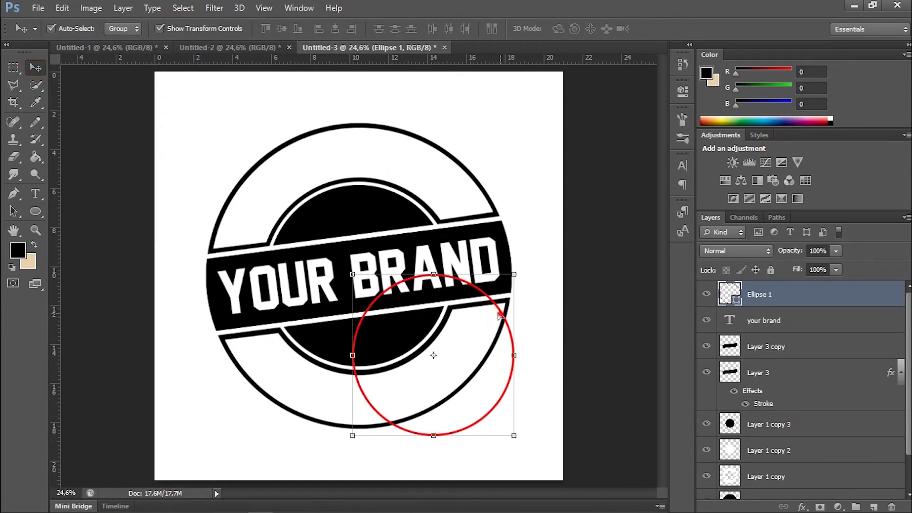
pyautogui.moveTo(499, 314); pyautogui.dragTo(426, 230)
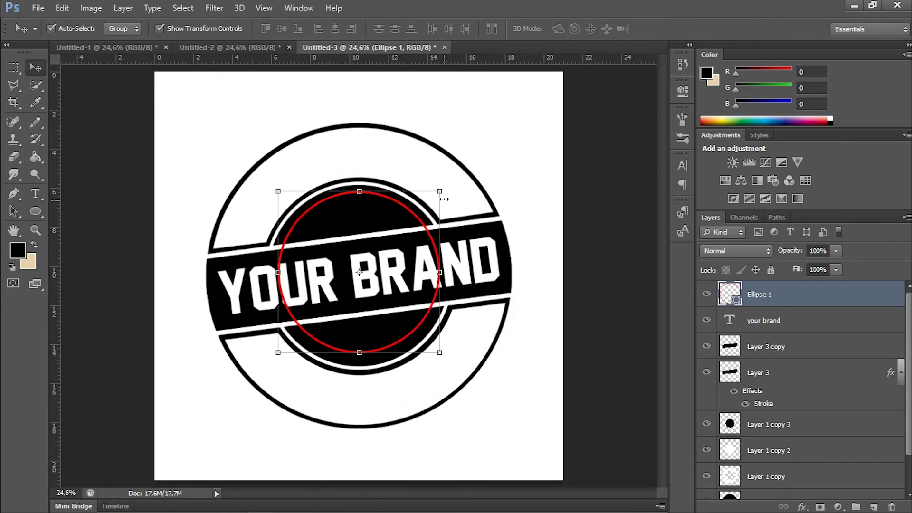
pyautogui.moveTo(441, 191); pyautogui.dragTo(471, 178)
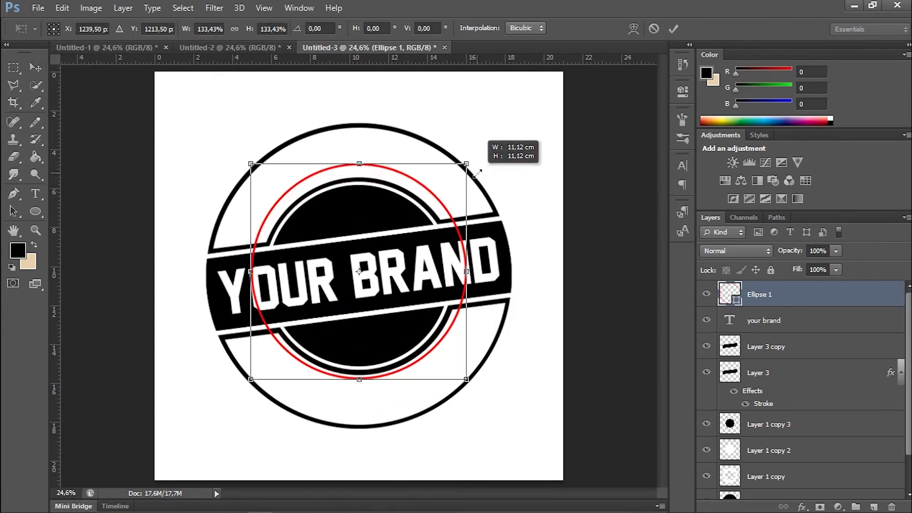
pyautogui.moveTo(471, 177); pyautogui.dragTo(473, 177)
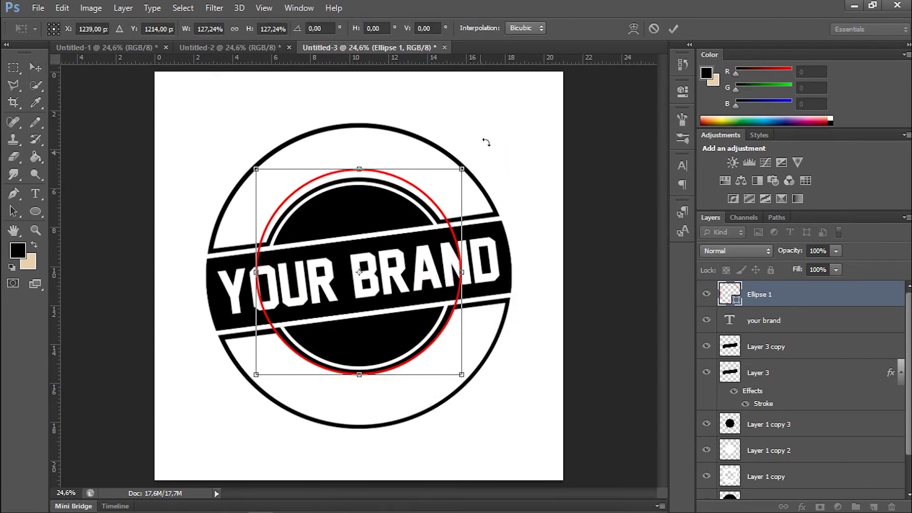
pyautogui.click(674, 28)
# - Centre the red circle horizontally and vertically on the canvas
pyautogui.hotkey('ctrl', 'a')
pyautogui.click(335, 28)
pyautogui.click(286, 31)
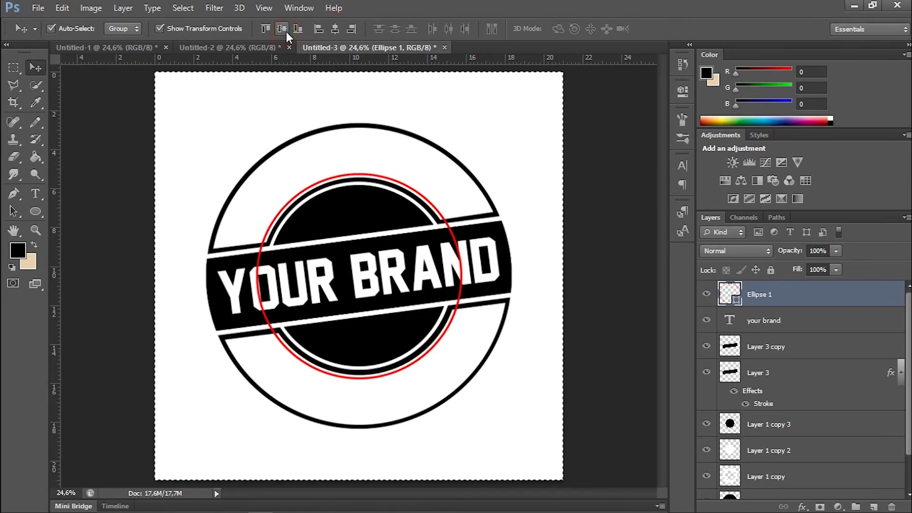
pyautogui.hotkey('ctrl', 'd')
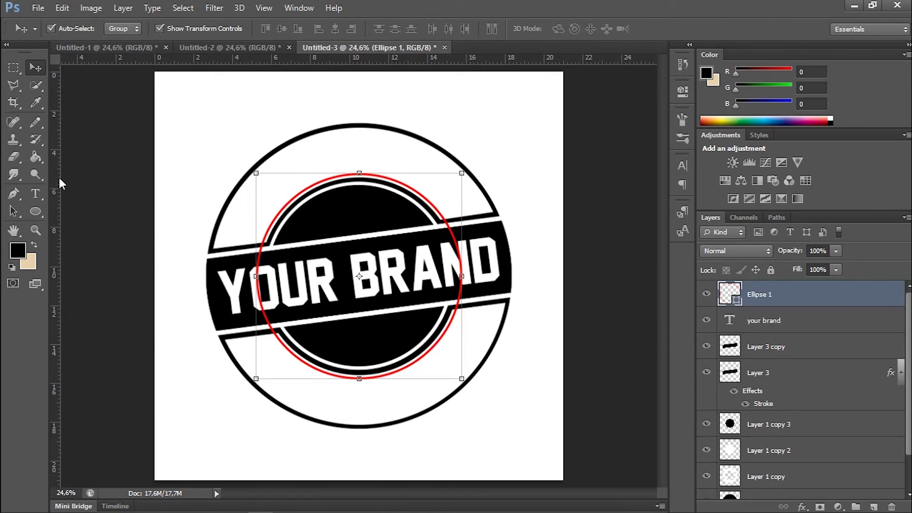
pyautogui.click(36, 193)
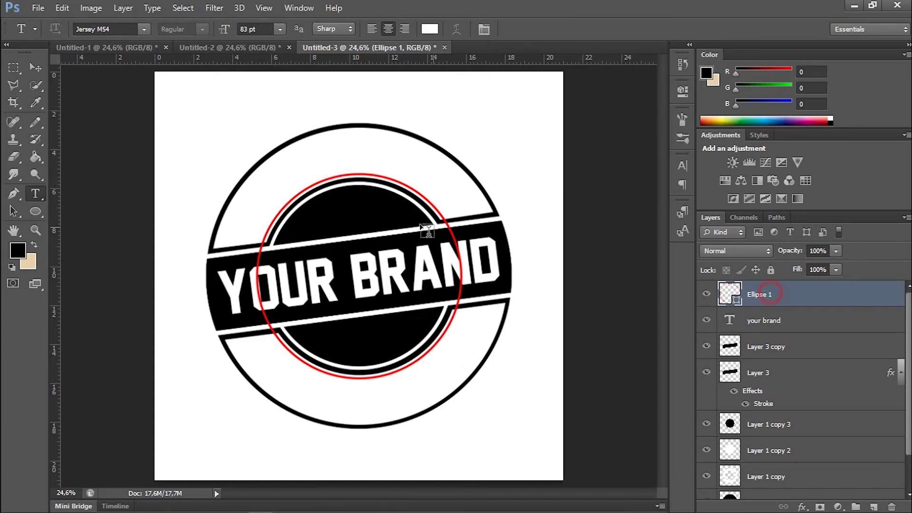
pyautogui.click(365, 176)
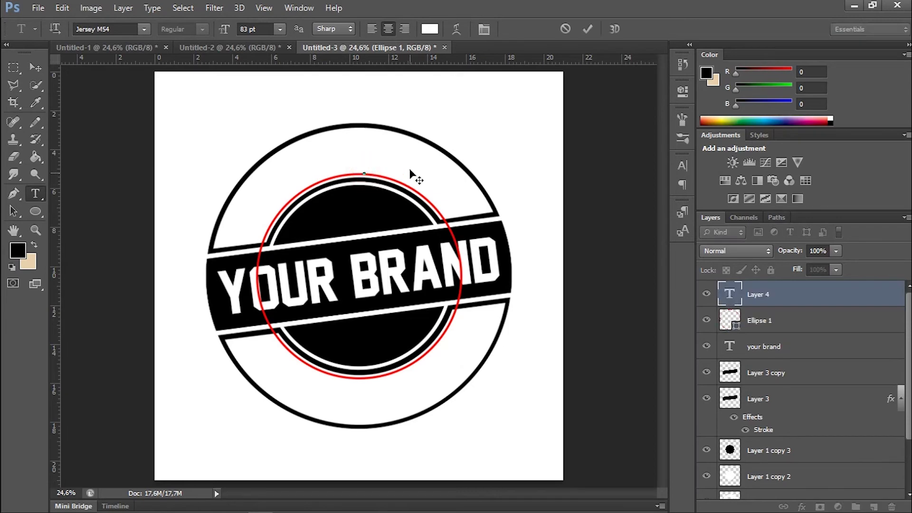
pyautogui.write('ES')
pyautogui.hotkey('ctrl', 'a')
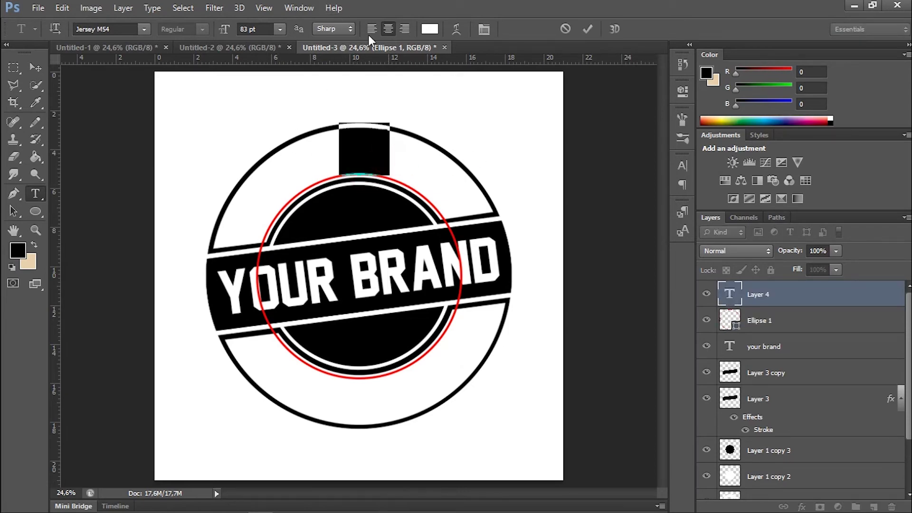
pyautogui.click(426, 30)
pyautogui.moveTo(494, 342); pyautogui.dragTo(545, 360)
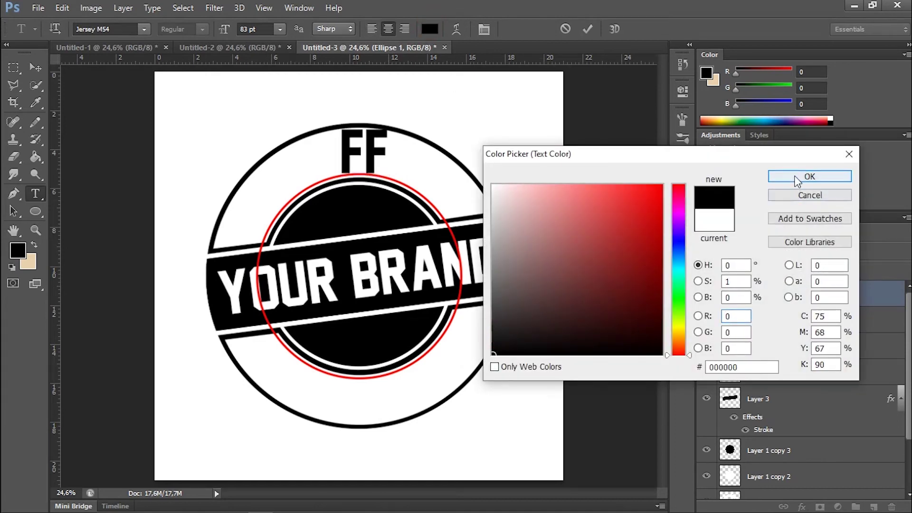
pyautogui.click(779, 178)
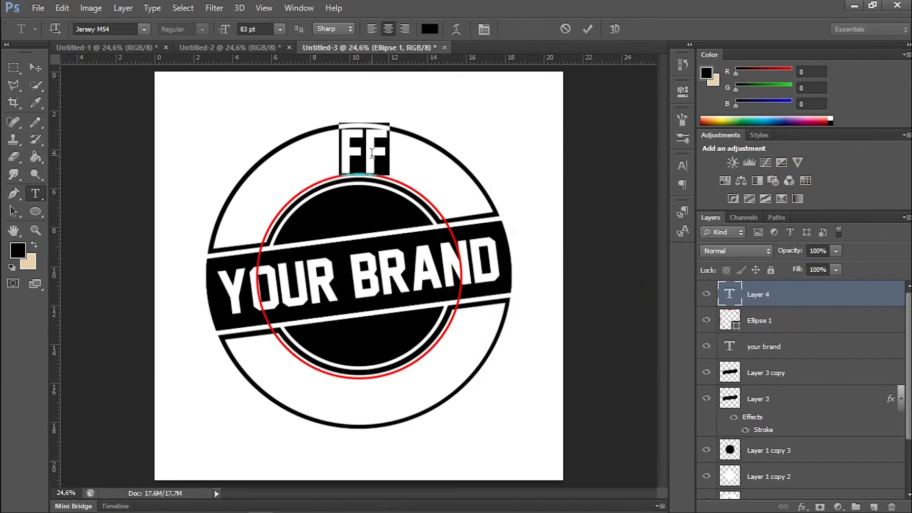
pyautogui.write('EST')
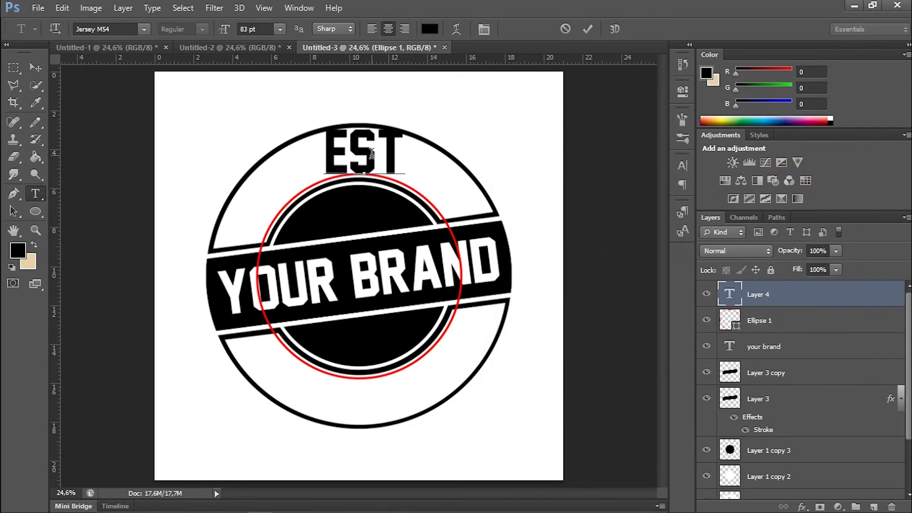
pyautogui.click(34, 62)
pyautogui.press('Delete')
pyautogui.click(648, 169)
pyautogui.click(35, 196)
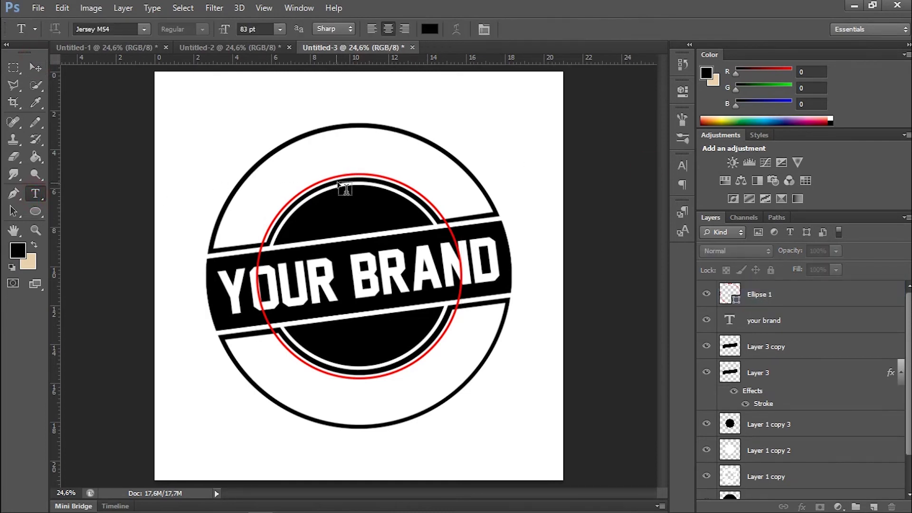
# - Type 'est 1989' along the top of the red circle path
pyautogui.click(34, 67)
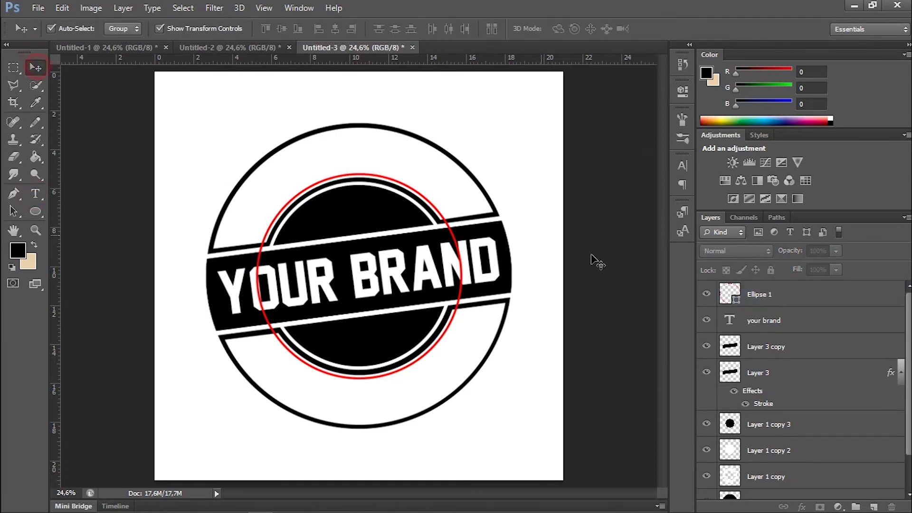
pyautogui.click(788, 297)
pyautogui.click(35, 194)
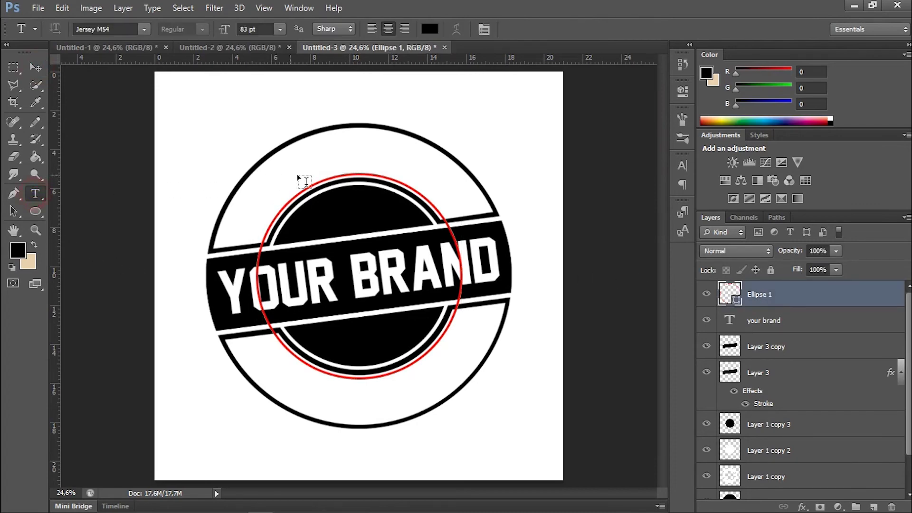
pyautogui.click(359, 172)
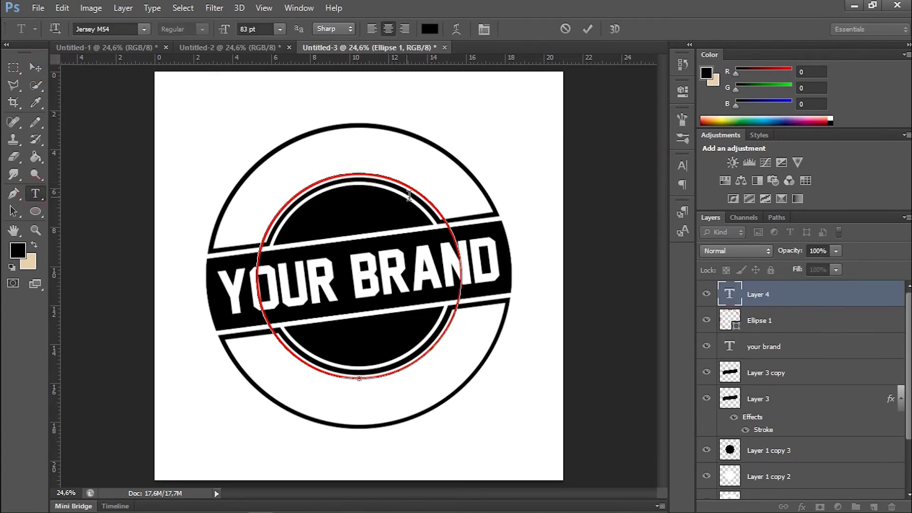
pyautogui.write('est')
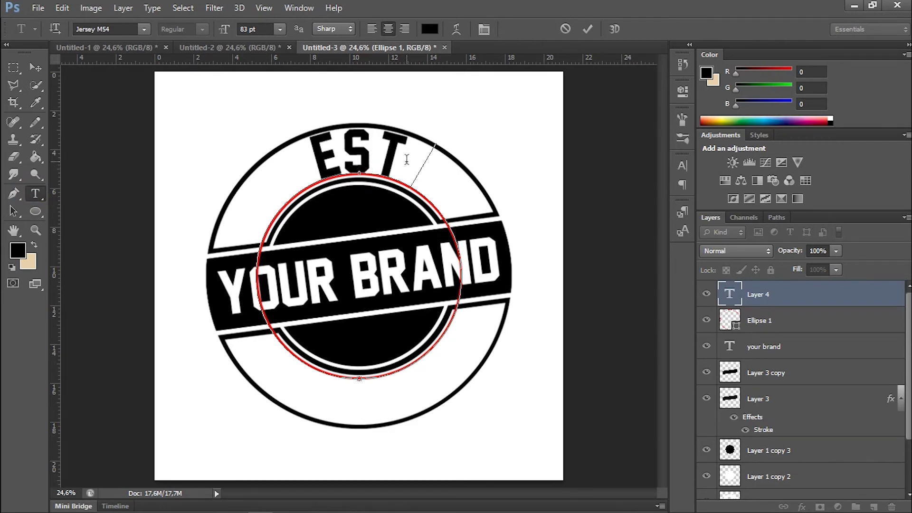
pyautogui.write(' 198')
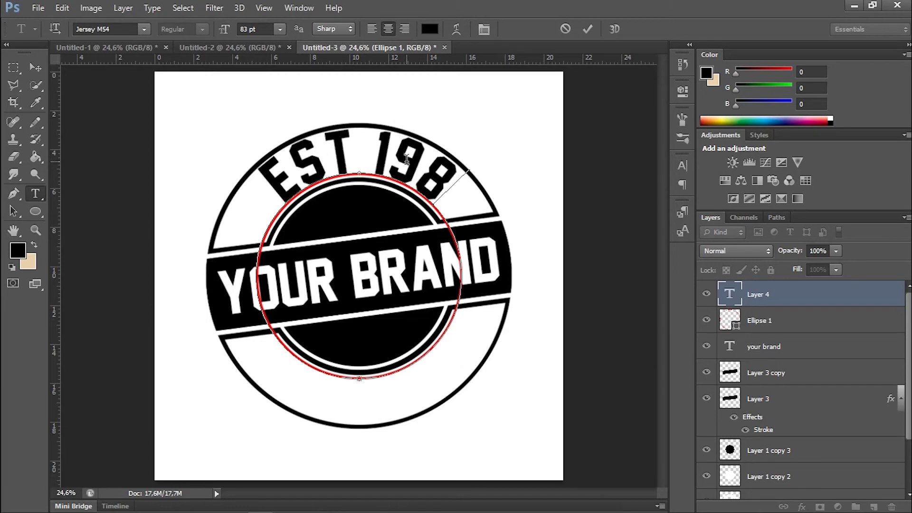
pyautogui.write('9')
# - Make the EST 1989 text 30 pt with wider letter spacing
pyautogui.moveTo(448, 206); pyautogui.dragTo(211, 165)
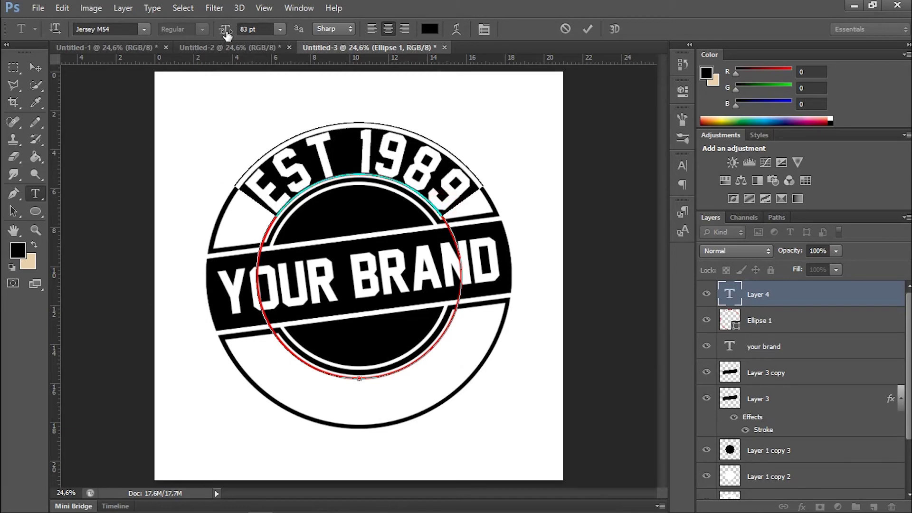
pyautogui.moveTo(227, 34); pyautogui.dragTo(199, 47)
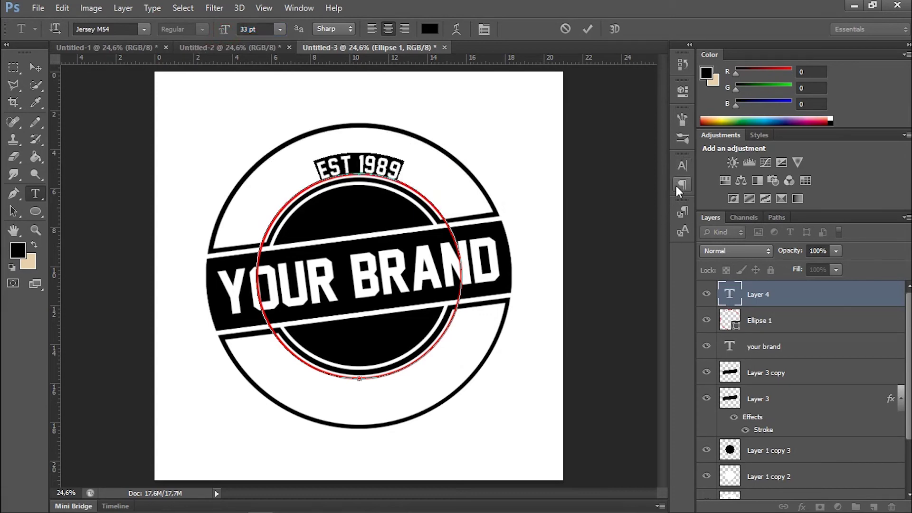
pyautogui.click(683, 165)
pyautogui.moveTo(608, 202); pyautogui.dragTo(614, 210)
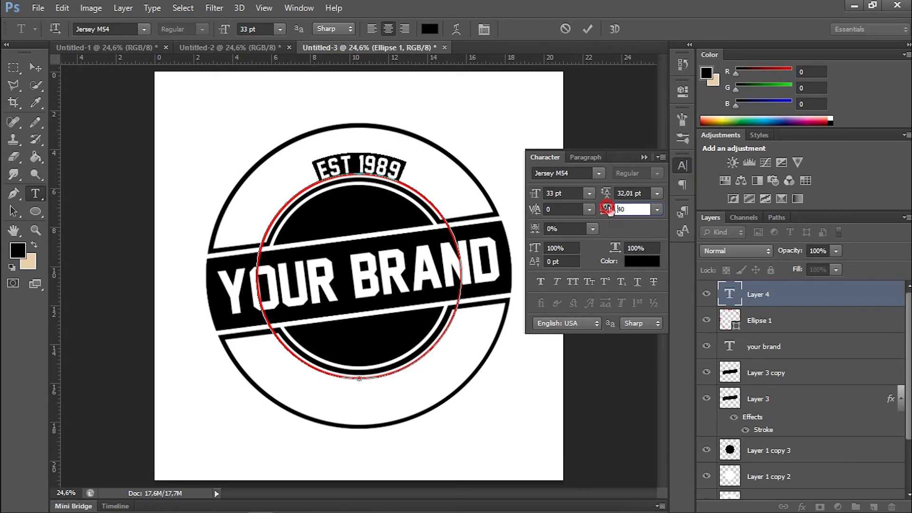
pyautogui.click(645, 157)
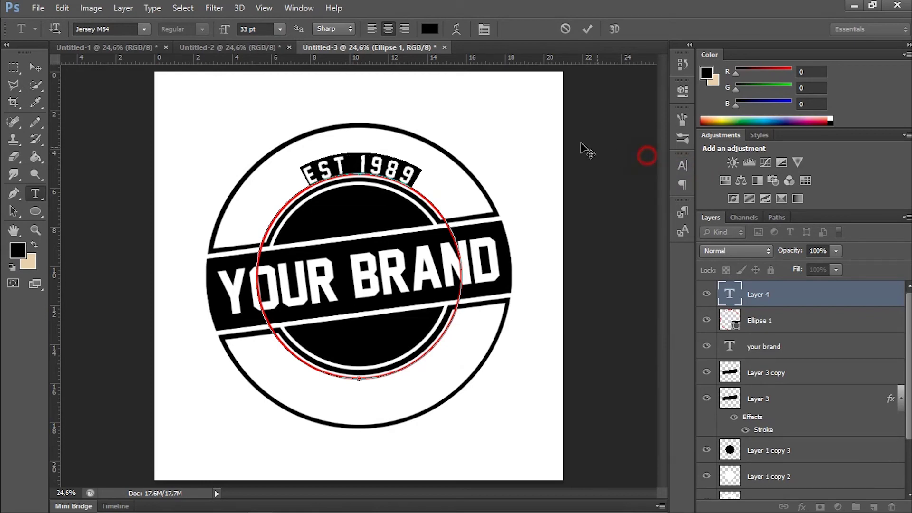
pyautogui.click(252, 29)
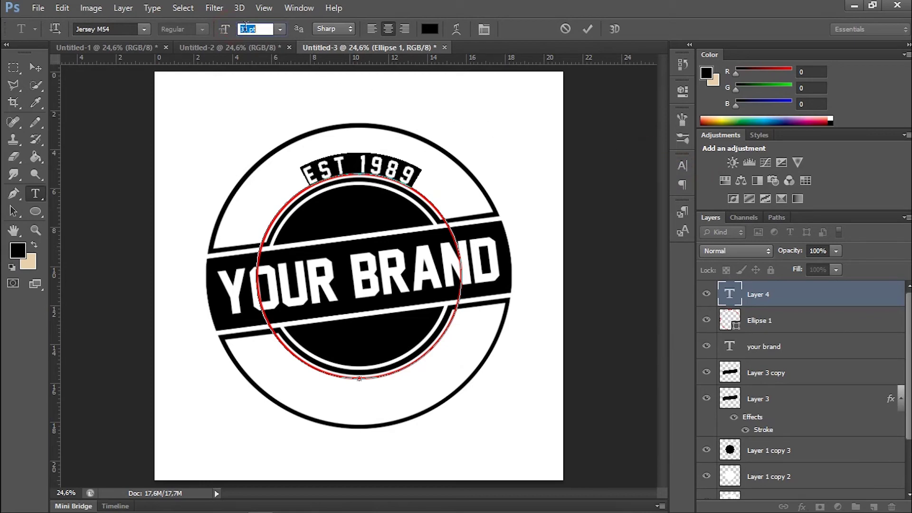
pyautogui.write('30')
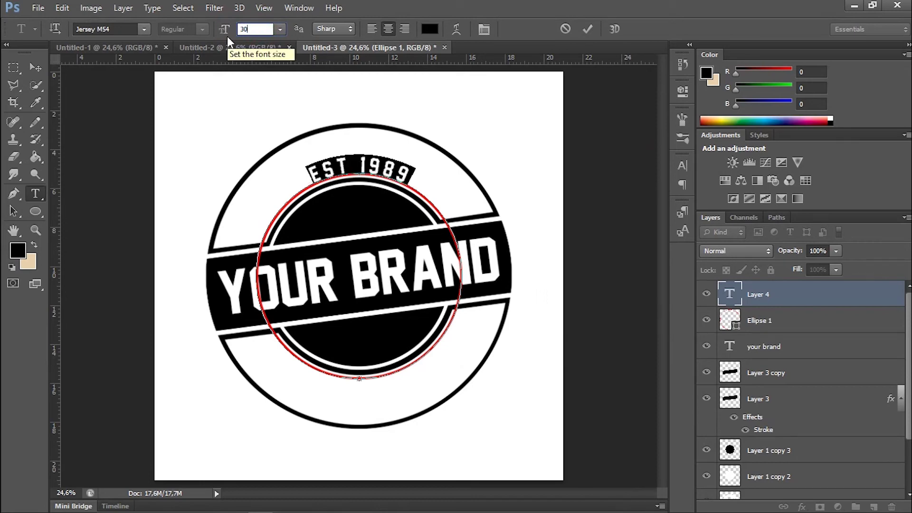
pyautogui.press('Return')
pyautogui.click(36, 67)
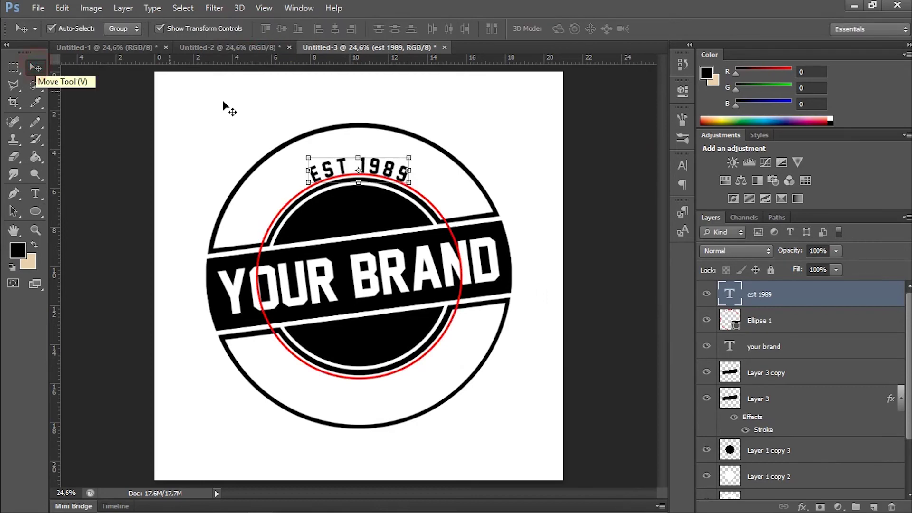
# - Flip the Ellipse 1 guide circle vertically and scale it up to about 136%
pyautogui.click(771, 317)
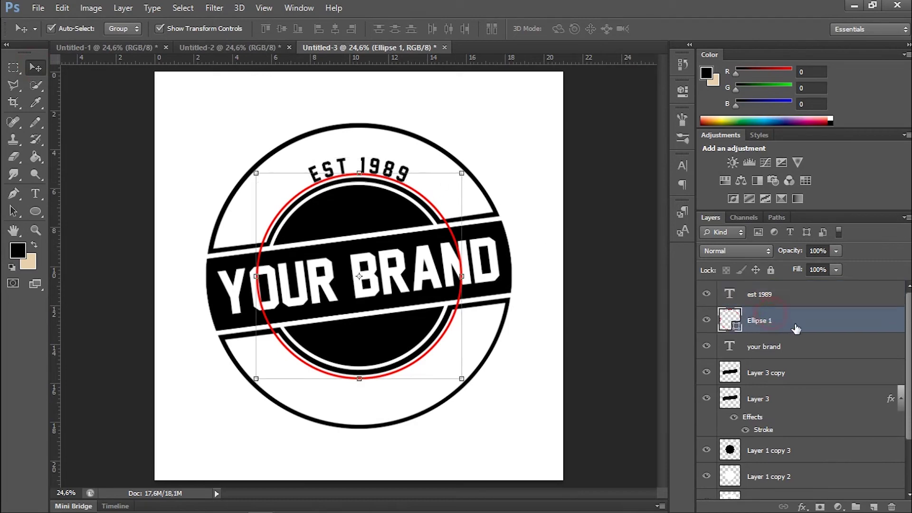
pyautogui.hotkey('ctrl', 't')
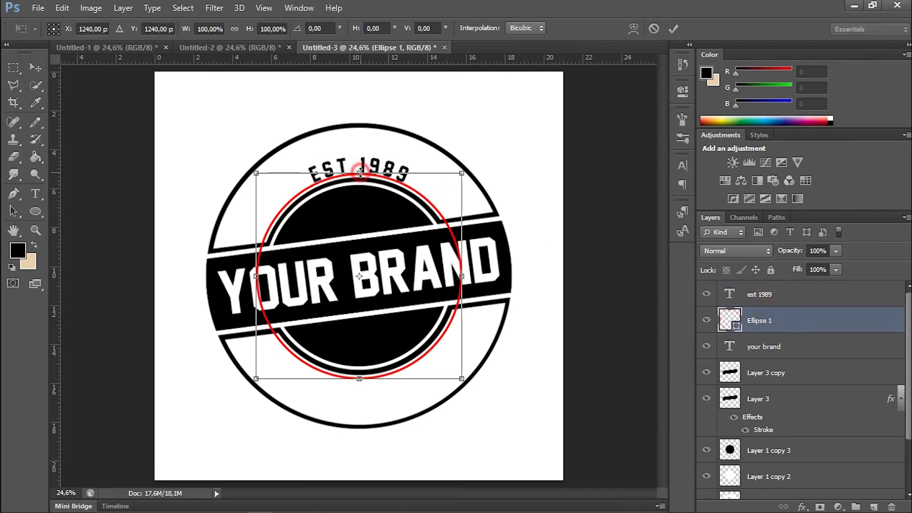
pyautogui.rightClick(360, 174)
pyautogui.click(430, 387)
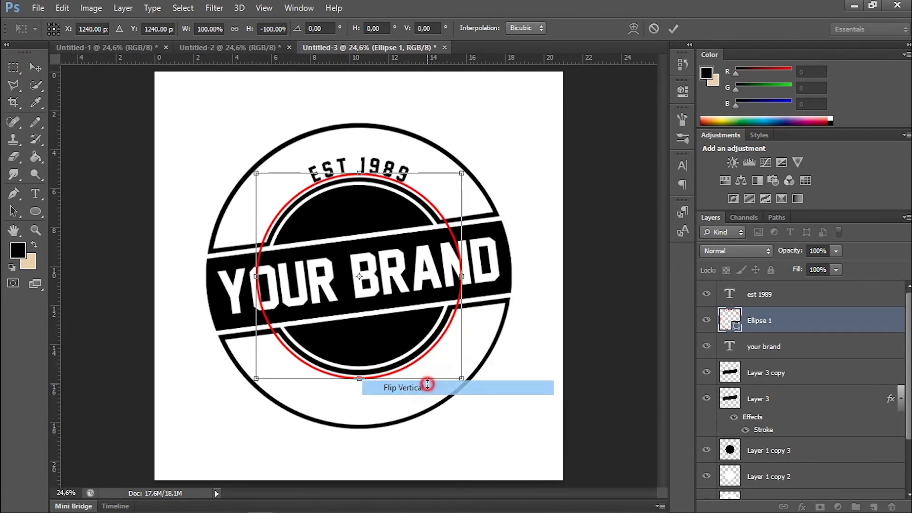
pyautogui.click(35, 67)
pyautogui.click(411, 206)
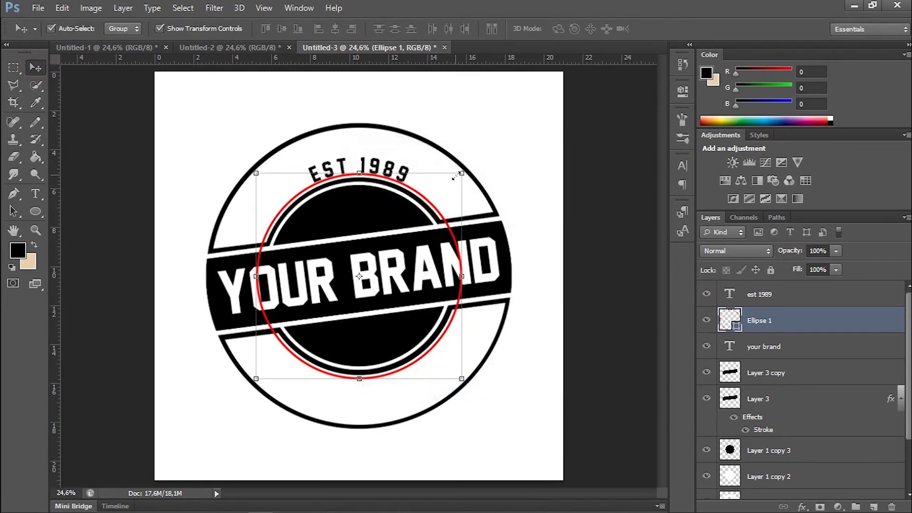
pyautogui.moveTo(462, 172); pyautogui.dragTo(508, 149)
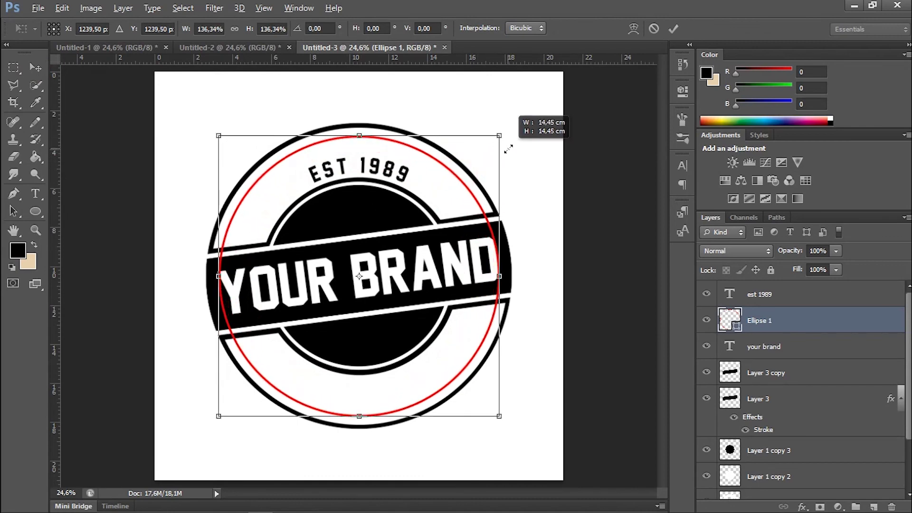
pyautogui.click(673, 28)
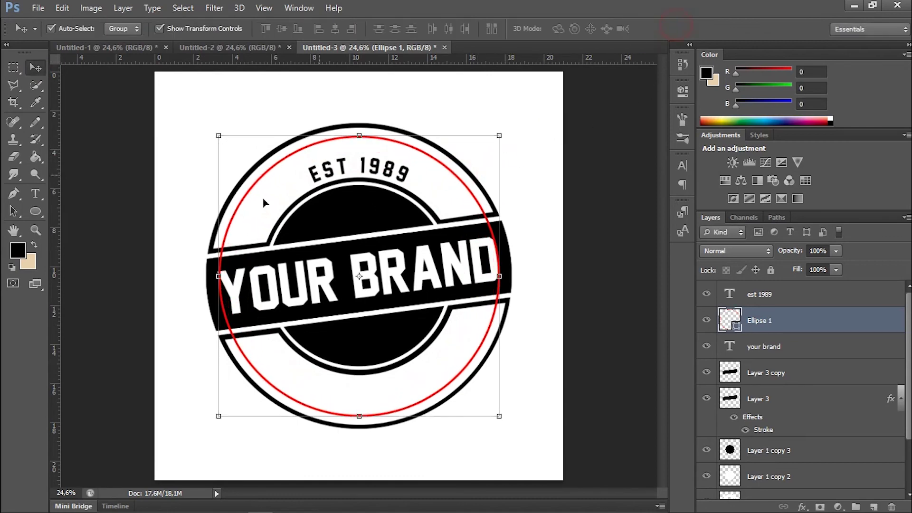
pyautogui.click(35, 194)
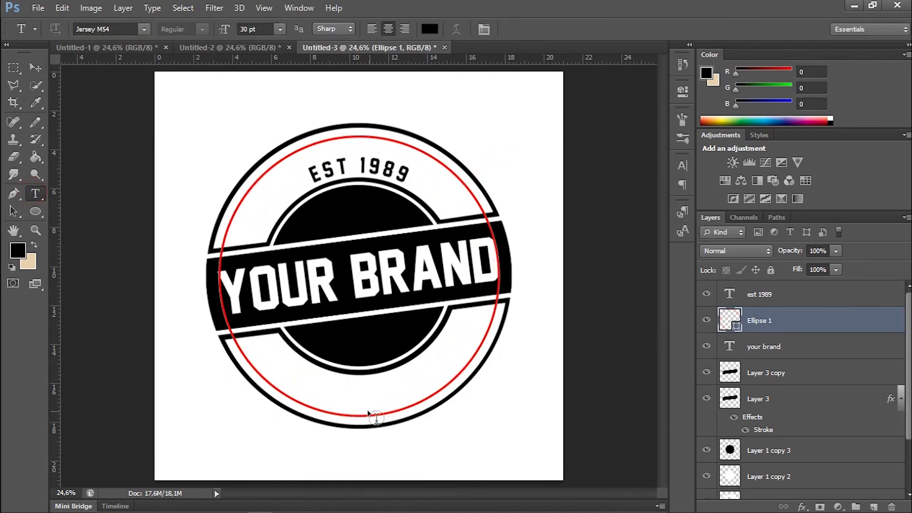
# - Curve 'SLOGAN HERE' along the bottom of the guide circle at 35 pt, tracking 220
pyautogui.click(362, 413)
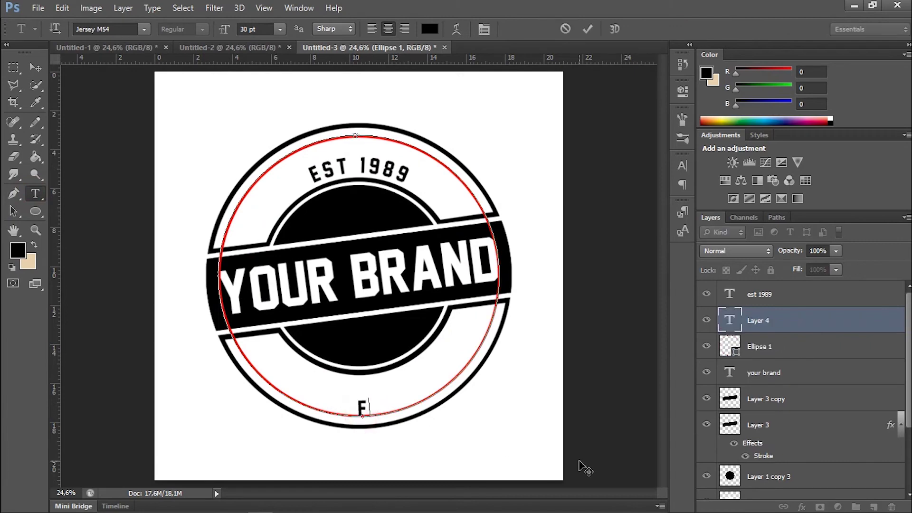
pyautogui.write('logan here')
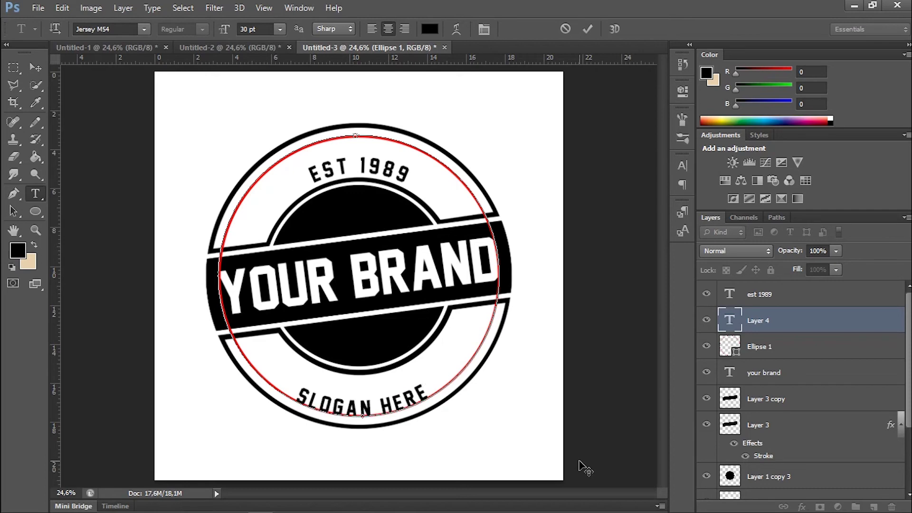
pyautogui.moveTo(436, 393); pyautogui.dragTo(295, 399)
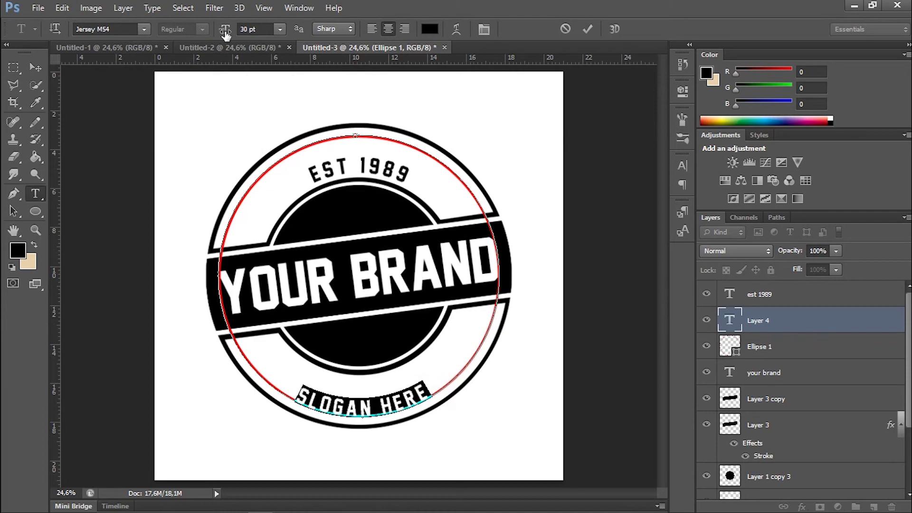
pyautogui.doubleClick(255, 29)
pyautogui.write('3')
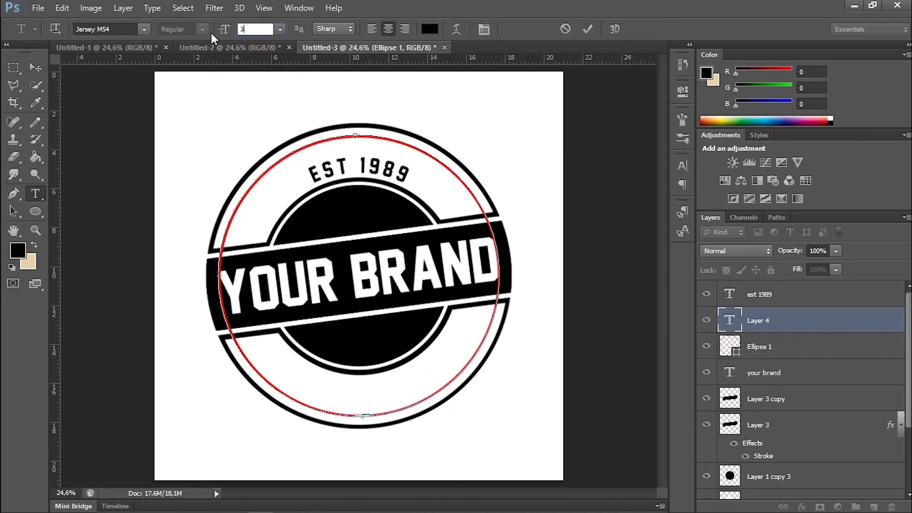
pyautogui.write('5')
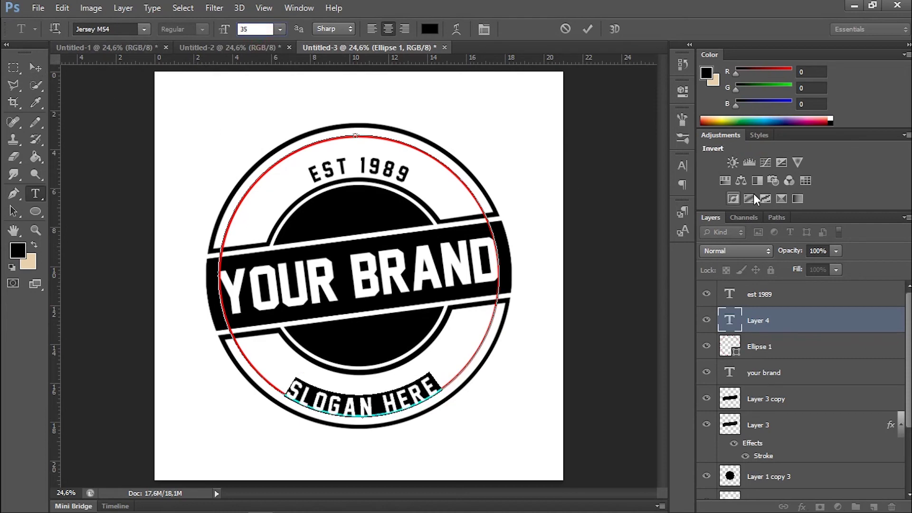
pyautogui.click(682, 165)
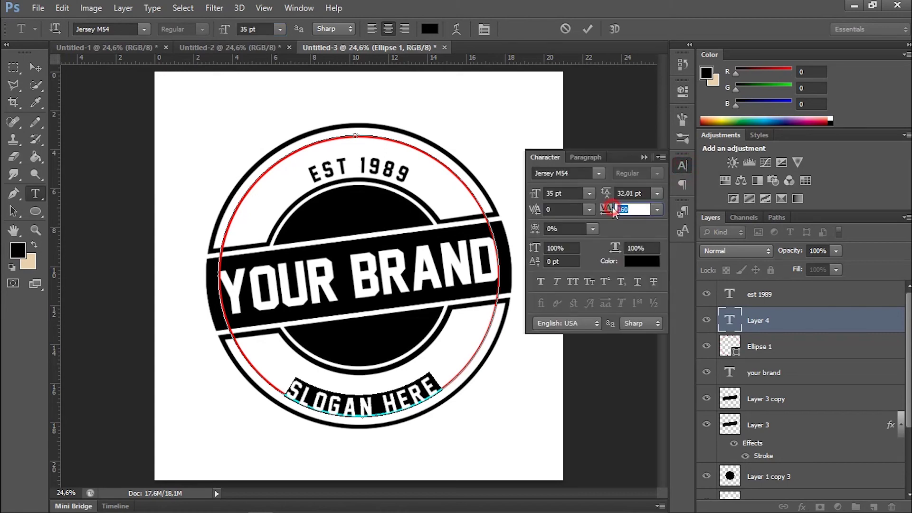
pyautogui.moveTo(602, 210); pyautogui.dragTo(606, 213)
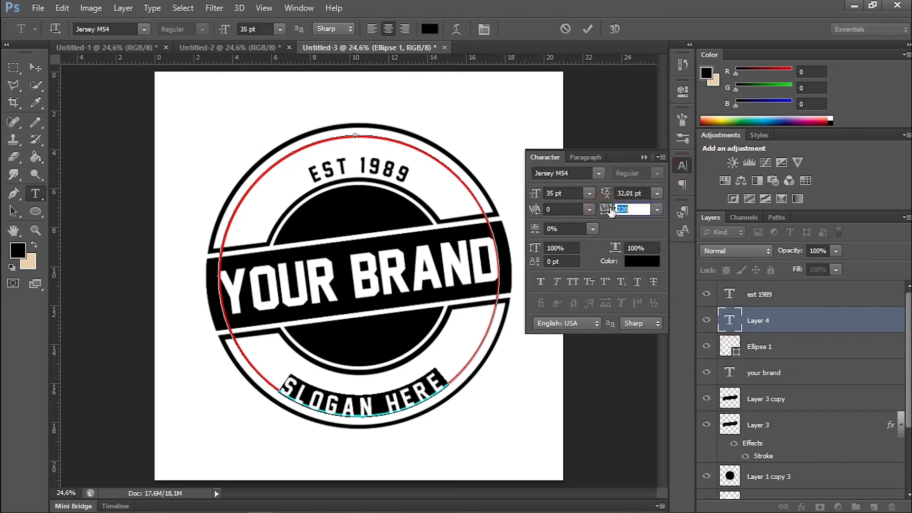
pyautogui.click(644, 157)
pyautogui.click(35, 67)
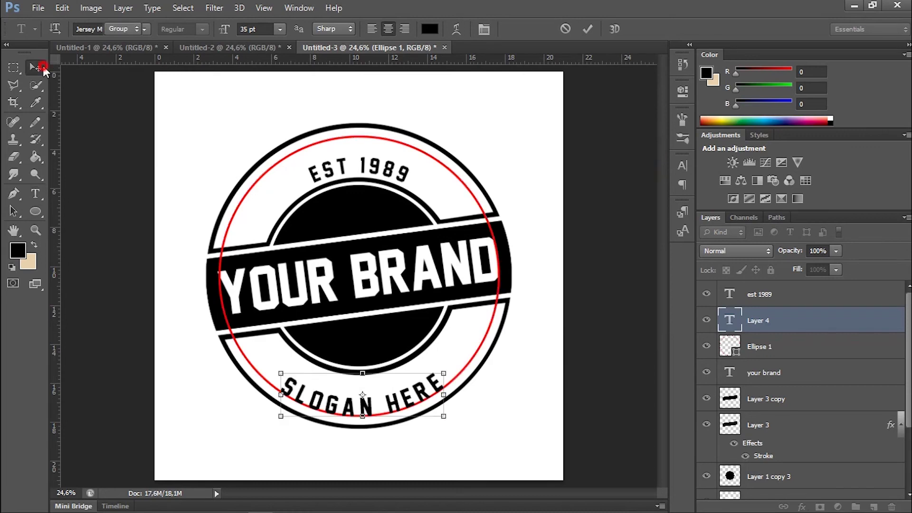
# - Nudge the slogan with the guide circle, then EST 1989, into final position
pyautogui.keyDown('shift'); pyautogui.click(770, 347); pyautogui.keyUp('shift')
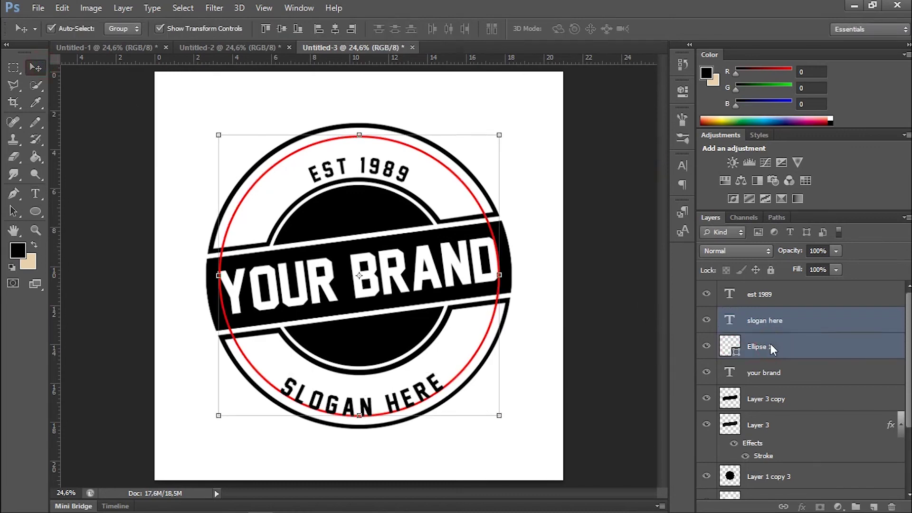
pyautogui.hotkey('shift', 'Up')
pyautogui.hotkey('shift', 'Up')
pyautogui.hotkey('shift', 'Up')
pyautogui.hotkey('shift', 'Up')
pyautogui.hotkey('shift', 'Up')
pyautogui.hotkey('shift', 'Up')
pyautogui.hotkey('shift', 'Up')
pyautogui.press('Down')
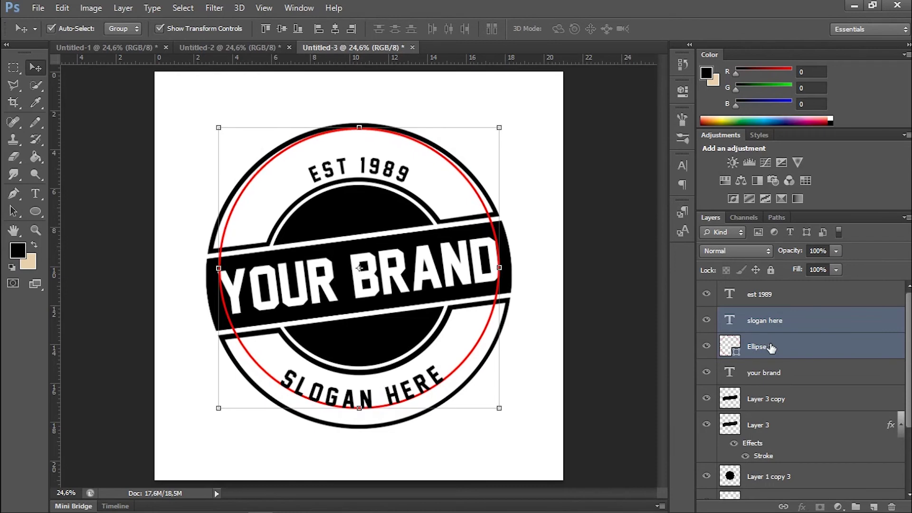
pyautogui.click(779, 300)
pyautogui.hotkey('shift', 'Up')
pyautogui.hotkey('shift', 'Up')
pyautogui.hotkey('shift', 'Up')
pyautogui.hotkey('shift', 'Up')
pyautogui.hotkey('shift', 'Up')
pyautogui.hotkey('shift', 'Up')
pyautogui.hotkey('shift', 'Up')
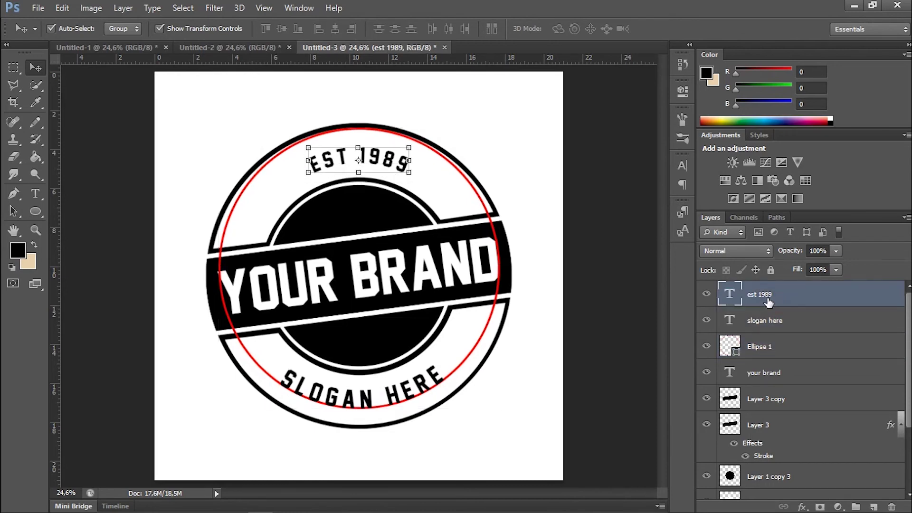
pyautogui.hotkey('shift', 'Down')
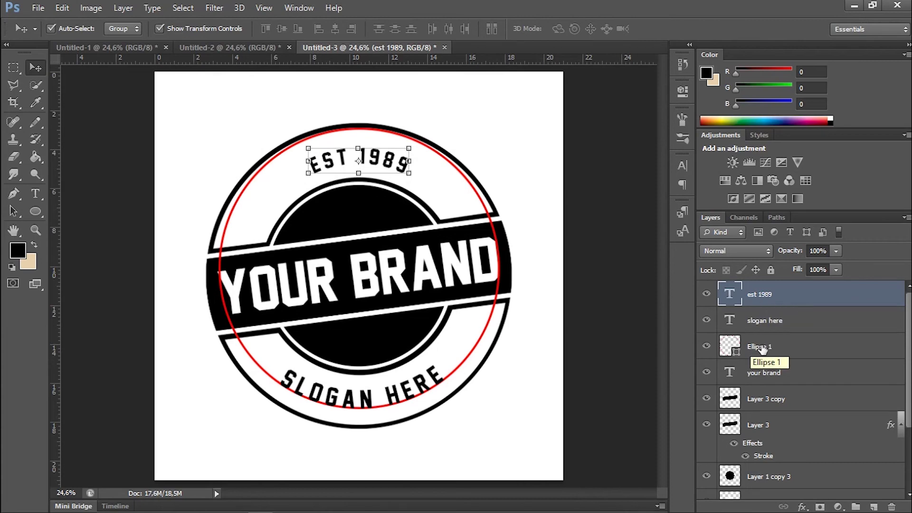
# - Hide the red Ellipse 1 guide circle
pyautogui.click(706, 346)
pyautogui.click(625, 313)
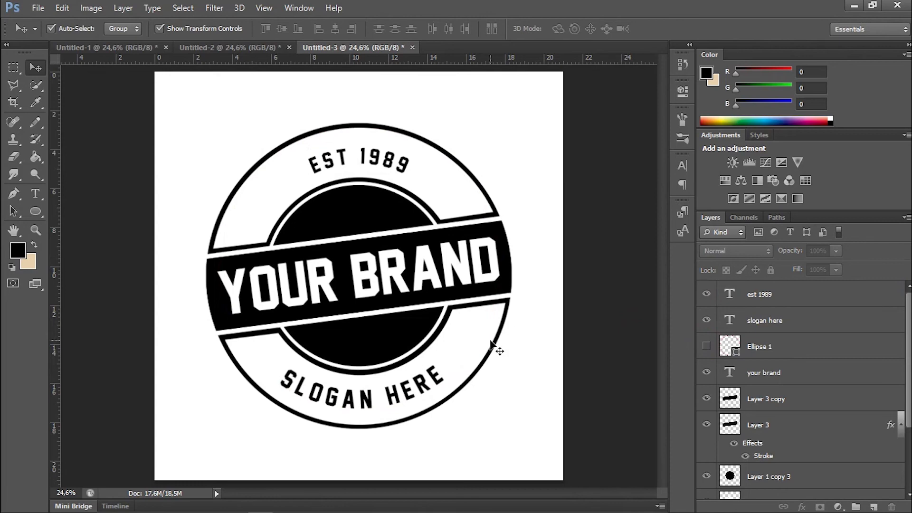
pyautogui.click(392, 163)
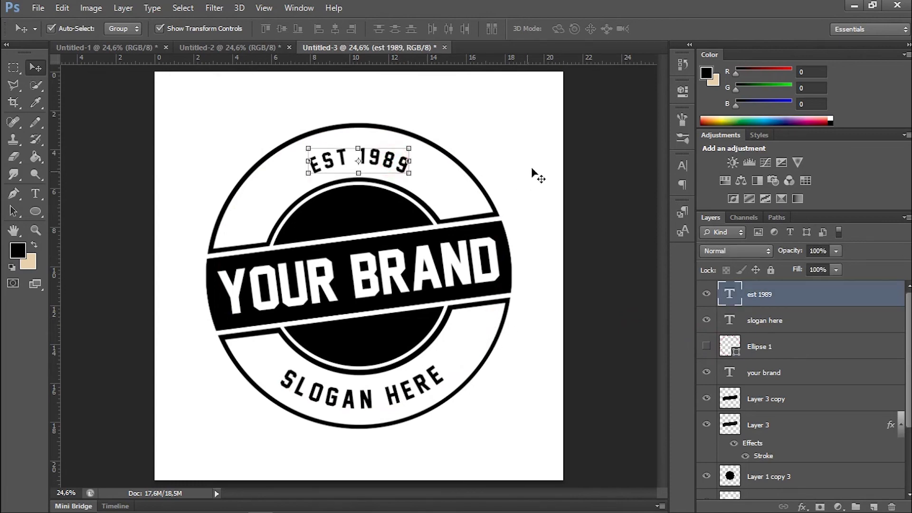
pyautogui.click(617, 195)
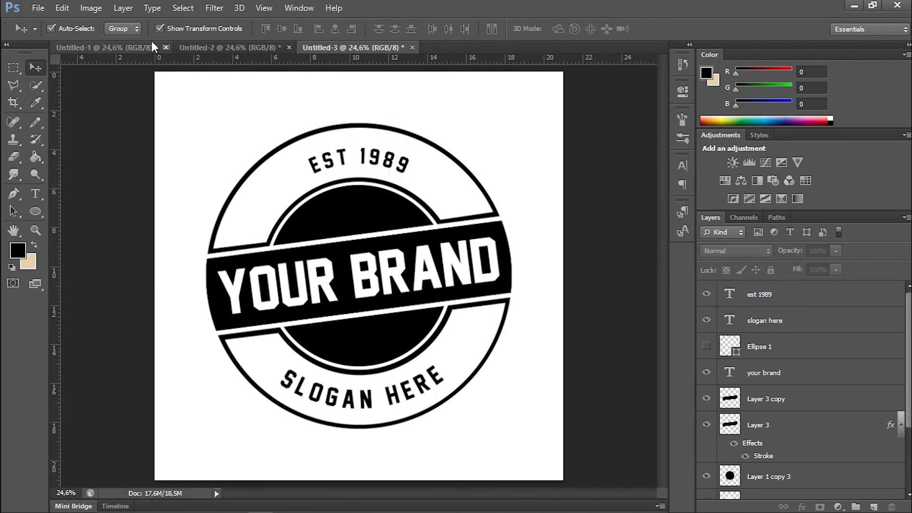
pyautogui.click(41, 8)
# - Open grunge-background-png-7 as a docked tab, then return to the Untitled-3 badge
pyautogui.click(43, 35)
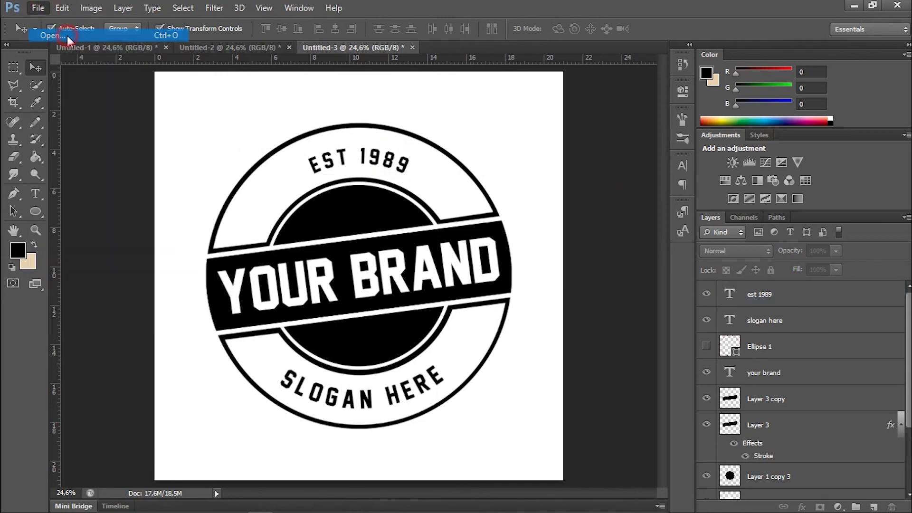
pyautogui.moveTo(639, 168); pyautogui.dragTo(643, 278)
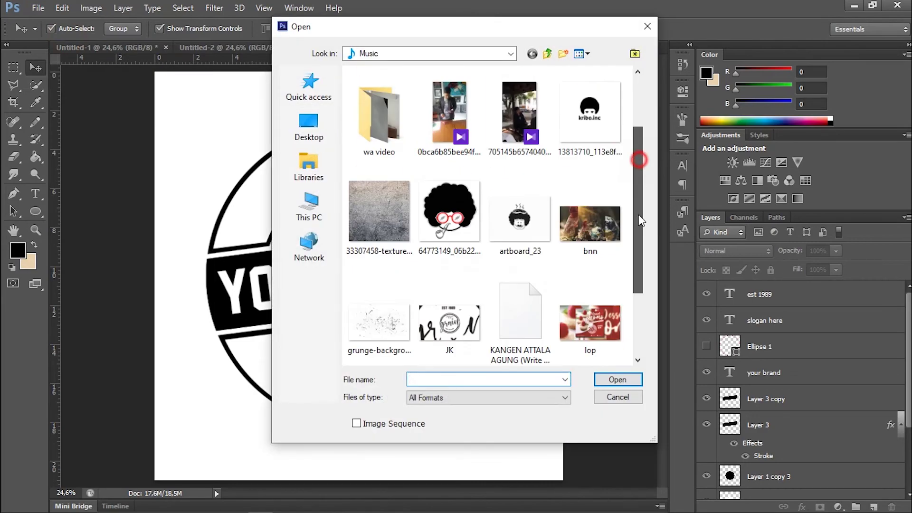
pyautogui.click(376, 218)
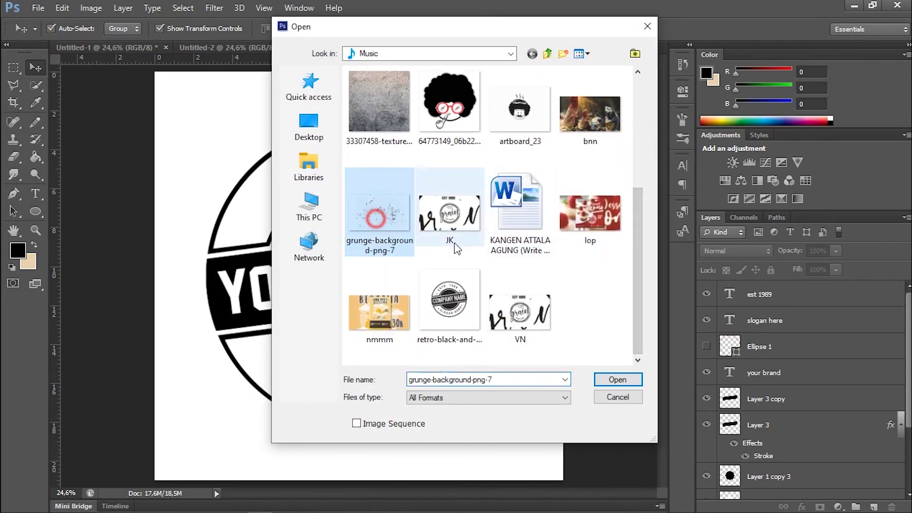
pyautogui.click(625, 378)
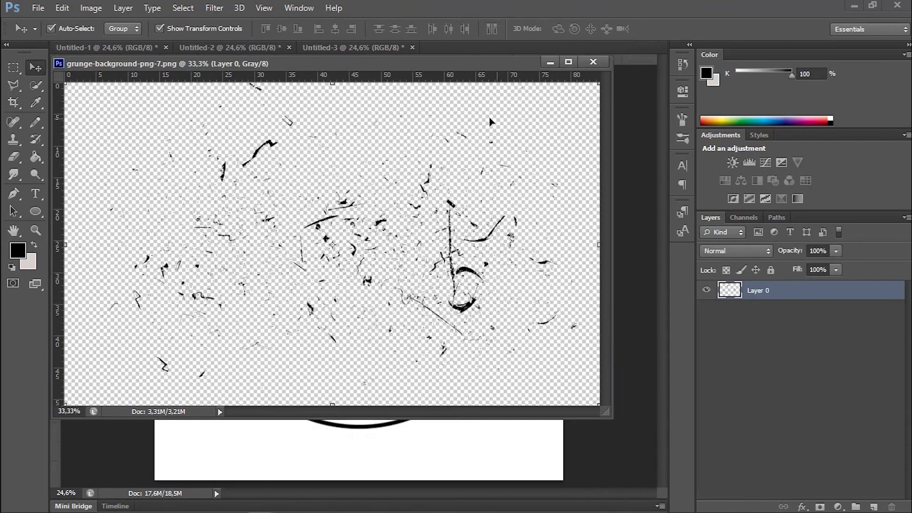
pyautogui.moveTo(456, 67); pyautogui.dragTo(524, 50)
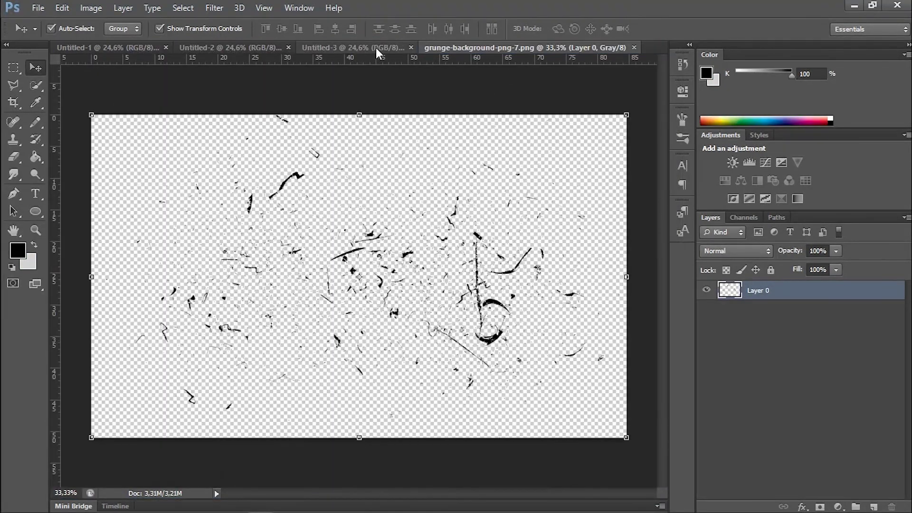
pyautogui.click(375, 47)
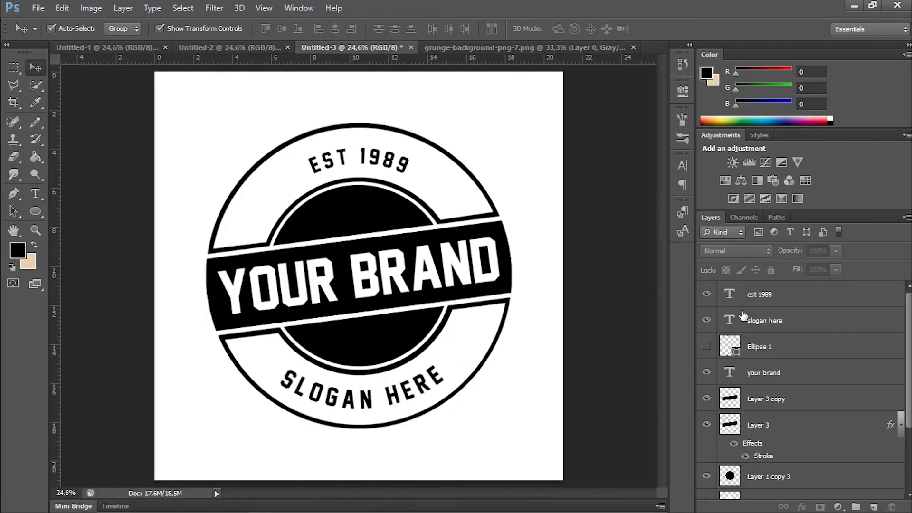
pyautogui.click(773, 294)
# - Group all badge layers, duplicate the group, merge the copy and hide the original
pyautogui.scroll(-1, 908, 317)
pyautogui.scroll(-3, 903, 325)
pyautogui.keyDown('shift'); pyautogui.click(797, 460); pyautogui.keyUp('shift')
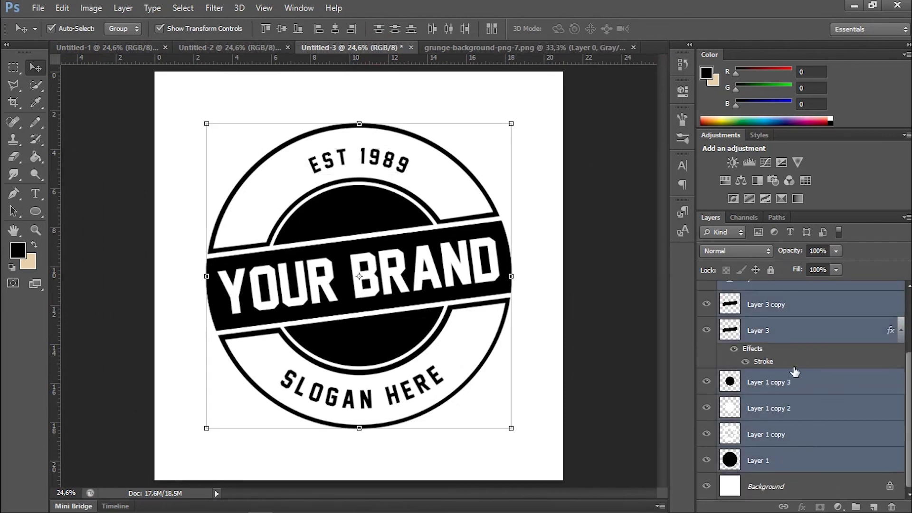
pyautogui.hotkey('ctrl', 'g')
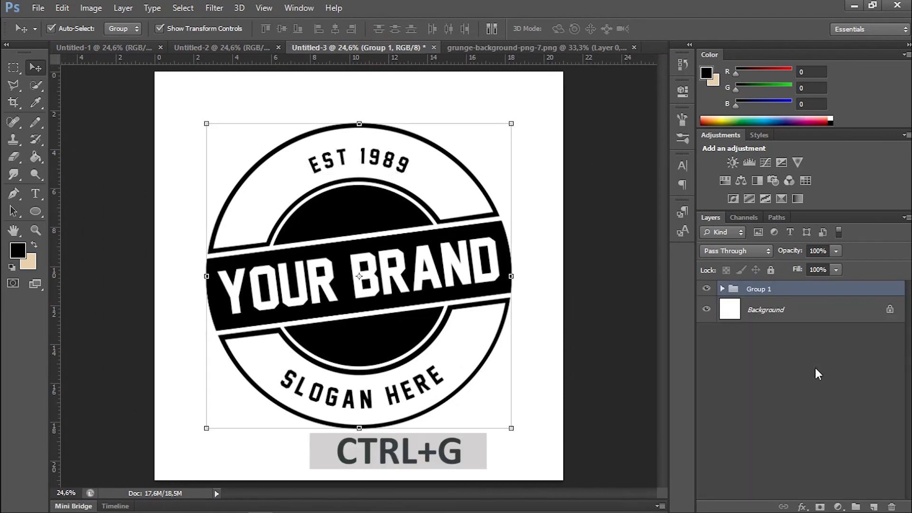
pyautogui.hotkey('ctrl', 'j')
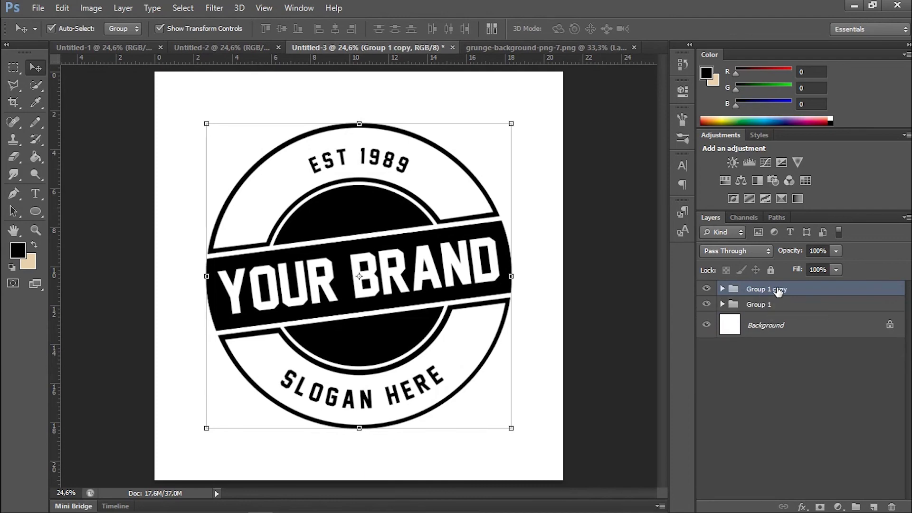
pyautogui.hotkey('ctrl', 'e')
pyautogui.click(706, 314)
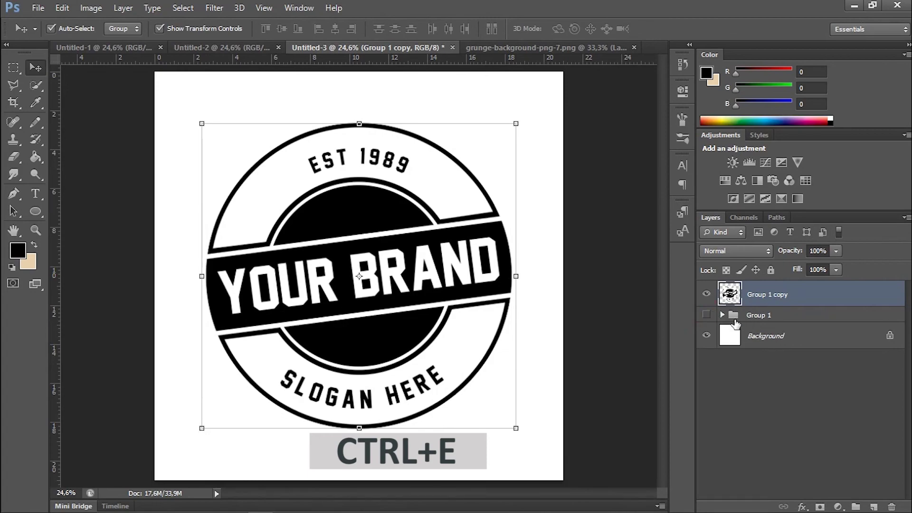
pyautogui.click(494, 47)
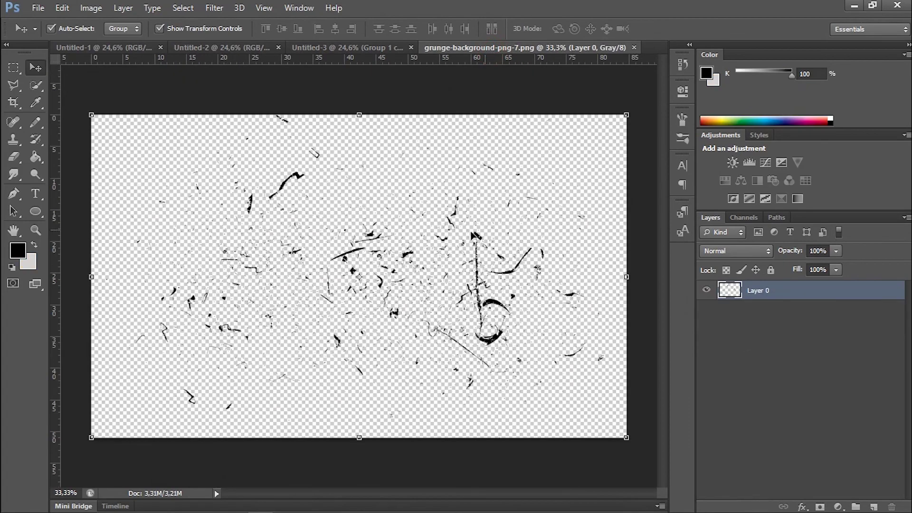
# - Copy the grunge texture into the badge document and place it over the badge
pyautogui.moveTo(476, 255)
pyautogui.mouseDown()
pyautogui.moveTo(400, 289)
pyautogui.moveTo(467, 287)
pyautogui.mouseUp()
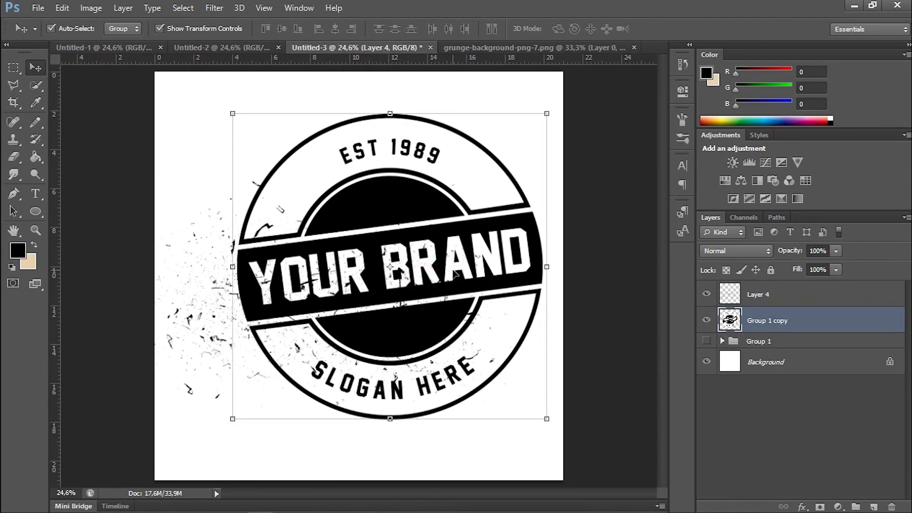
pyautogui.hotkey('ctrl', 'z')
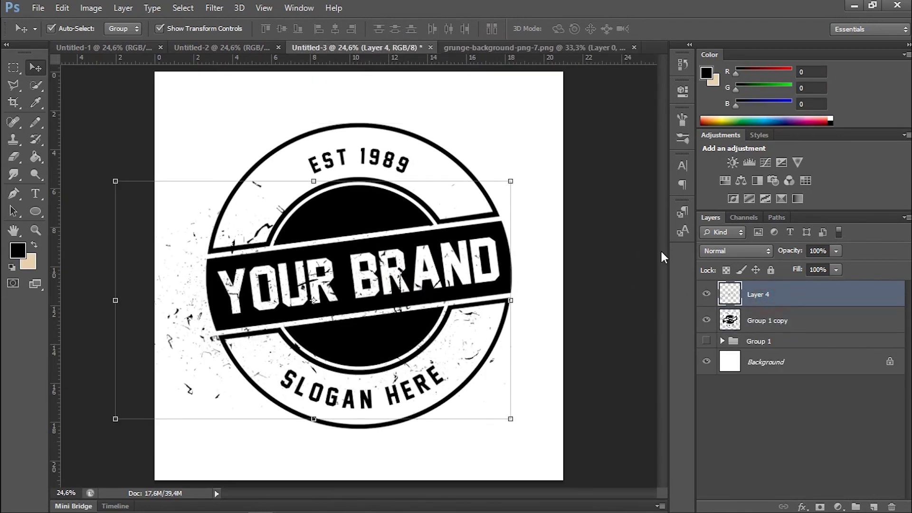
pyautogui.hotkey('ctrl', 't')
pyautogui.moveTo(410, 263)
pyautogui.mouseDown()
pyautogui.moveTo(479, 230)
pyautogui.moveTo(436, 300)
pyautogui.moveTo(444, 285)
pyautogui.mouseUp()
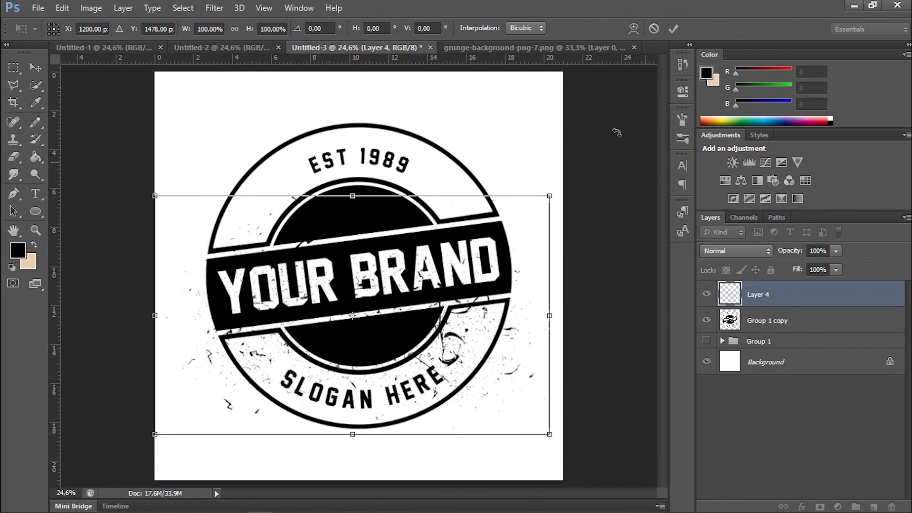
pyautogui.click(674, 30)
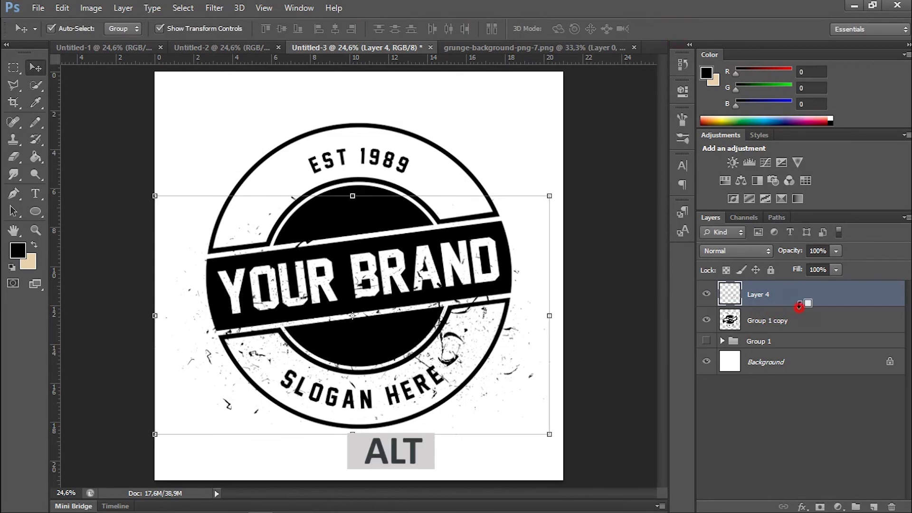
# - Clip the texture to the merged badge and enlarge it to about 116% over the lower half
pyautogui.keyDown('alt'); pyautogui.click(799, 305); pyautogui.keyUp('alt')
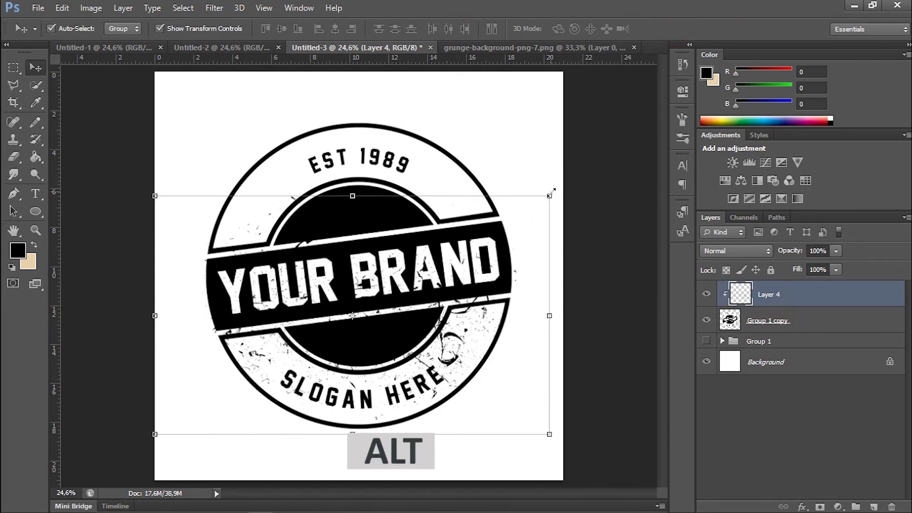
pyautogui.moveTo(551, 192); pyautogui.dragTo(585, 179)
pyautogui.moveTo(468, 274); pyautogui.dragTo(528, 303)
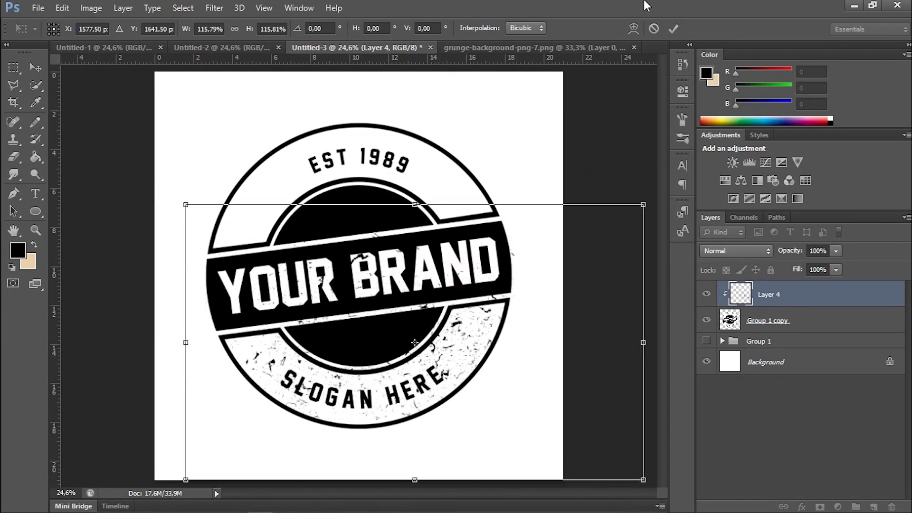
pyautogui.click(676, 29)
pyautogui.click(612, 119)
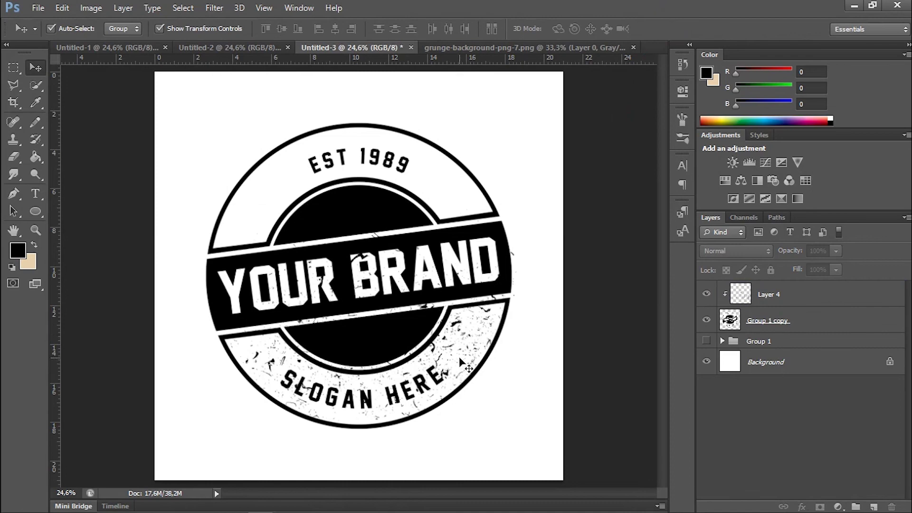
# - Add a clipped grunge copy, Layer 4 copy, rotated about -51° over the badge top
pyautogui.click(776, 302)
pyautogui.hotkey('ctrl', 'j')
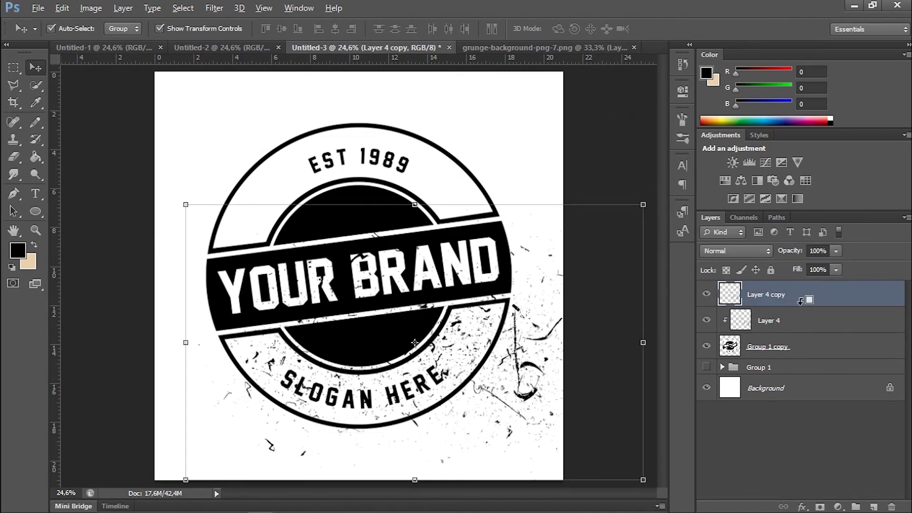
pyautogui.keyDown('alt'); pyautogui.click(789, 307); pyautogui.keyUp('alt')
pyautogui.click(651, 205)
pyautogui.moveTo(618, 257)
pyautogui.mouseDown()
pyautogui.moveTo(525, 125)
pyautogui.moveTo(519, 165)
pyautogui.mouseUp()
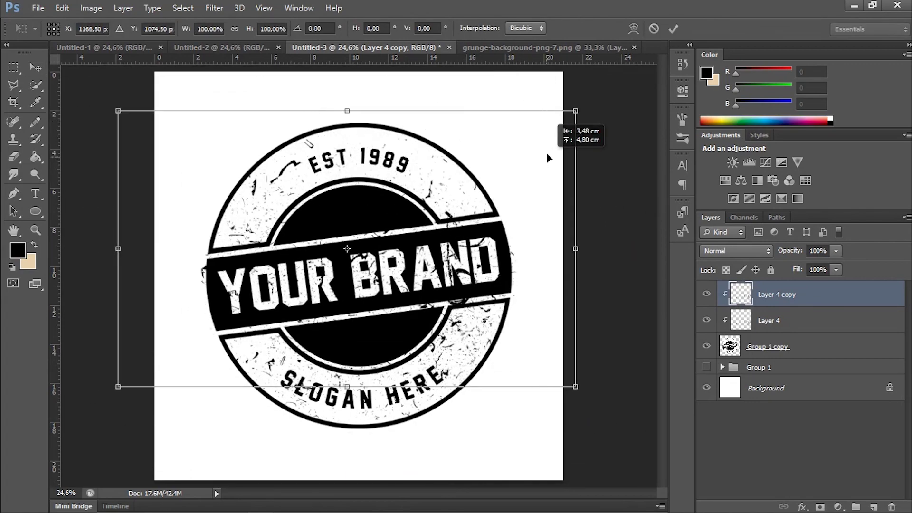
pyautogui.moveTo(519, 164); pyautogui.dragTo(554, 138)
pyautogui.moveTo(609, 363); pyautogui.dragTo(618, 99)
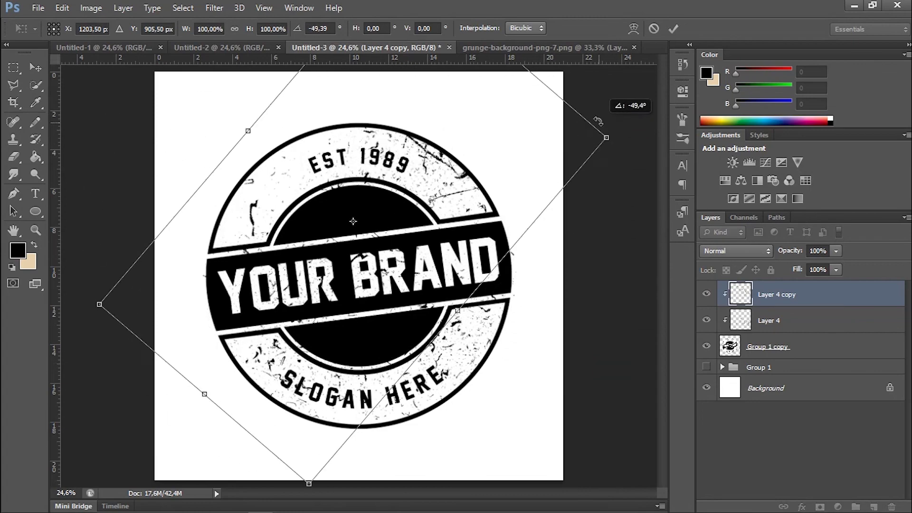
pyautogui.moveTo(470, 179); pyautogui.dragTo(492, 173)
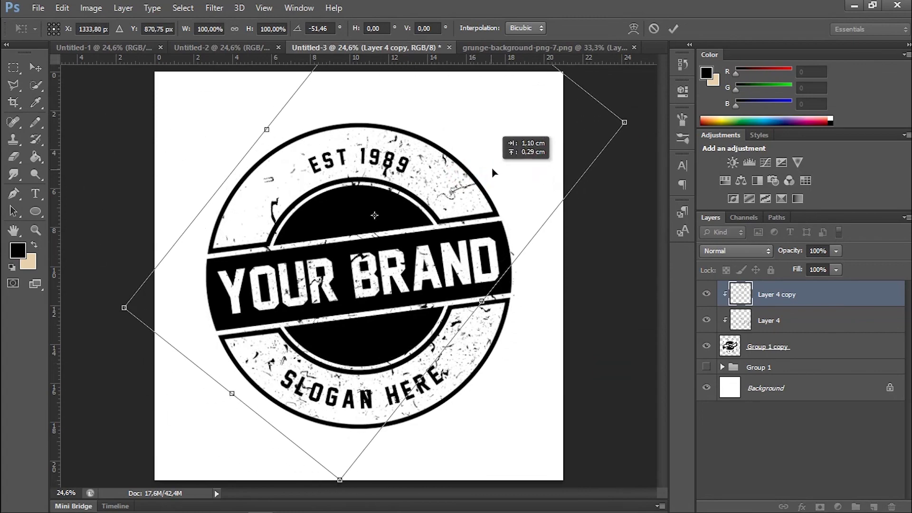
pyautogui.moveTo(492, 173); pyautogui.dragTo(495, 168)
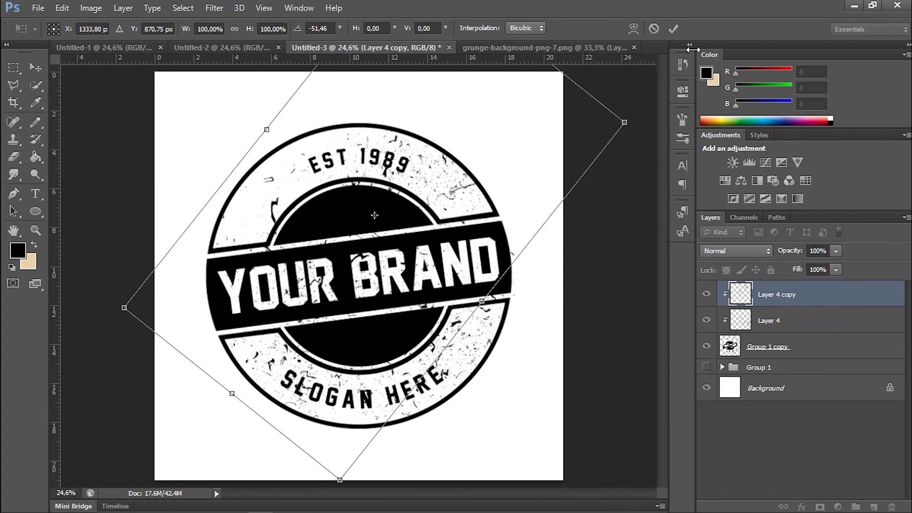
pyautogui.click(670, 30)
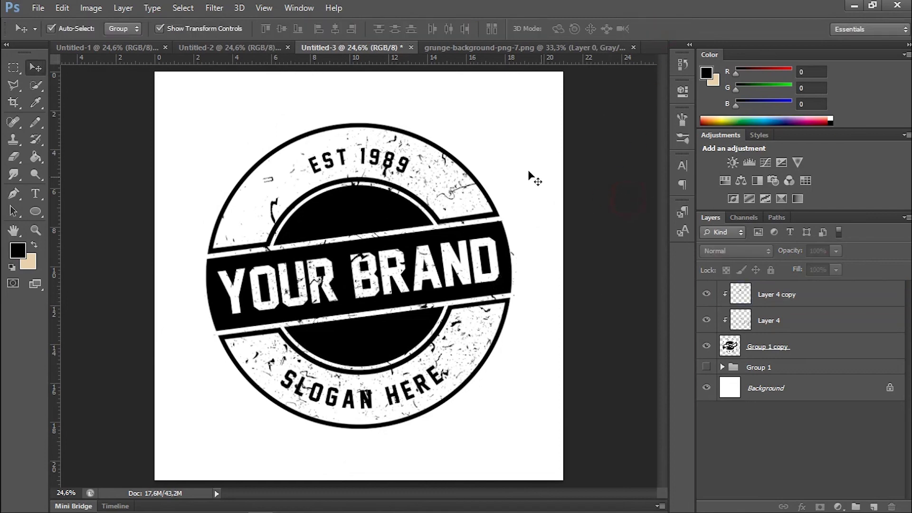
# - Add a second clipped grunge copy, Layer 4 copy 2, shifted over the badge's left side
pyautogui.click(827, 292)
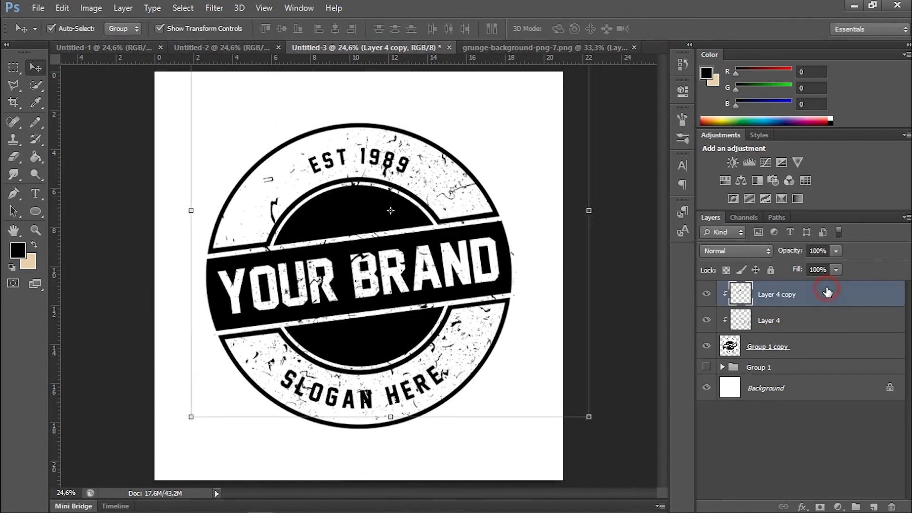
pyautogui.hotkey('ctrl', 'j')
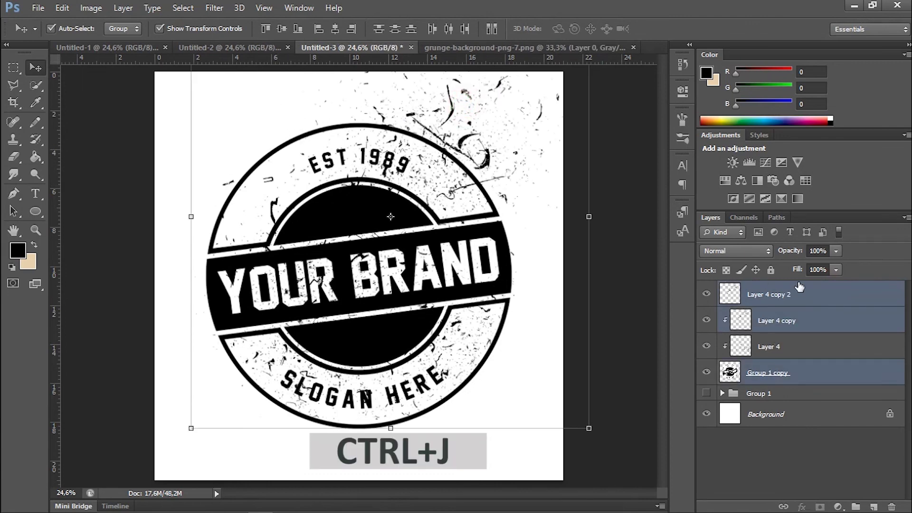
pyautogui.click(795, 296)
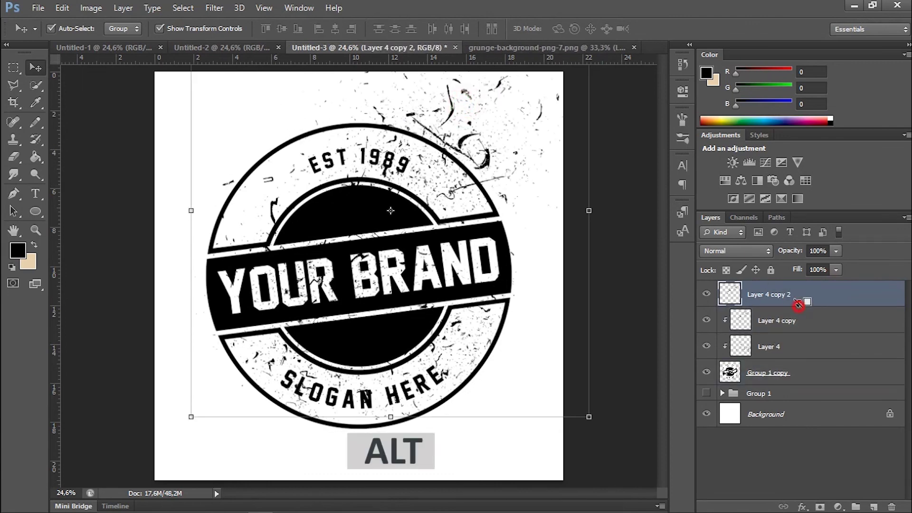
pyautogui.keyDown('alt'); pyautogui.click(796, 308); pyautogui.keyUp('alt')
pyautogui.moveTo(542, 164)
pyautogui.mouseDown()
pyautogui.moveTo(300, 175)
pyautogui.moveTo(261, 254)
pyautogui.moveTo(279, 241)
pyautogui.mouseUp()
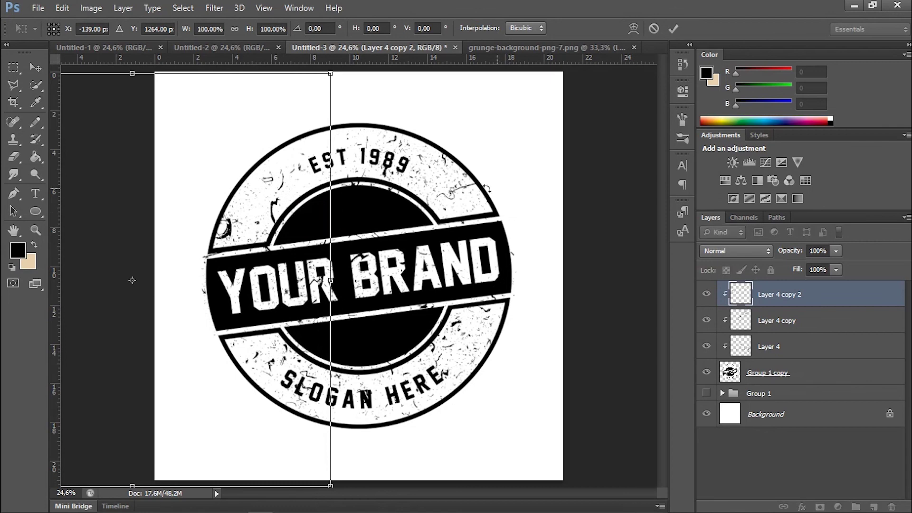
pyautogui.moveTo(238, 219)
pyautogui.mouseDown()
pyautogui.moveTo(196, 258)
pyautogui.moveTo(245, 255)
pyautogui.mouseUp()
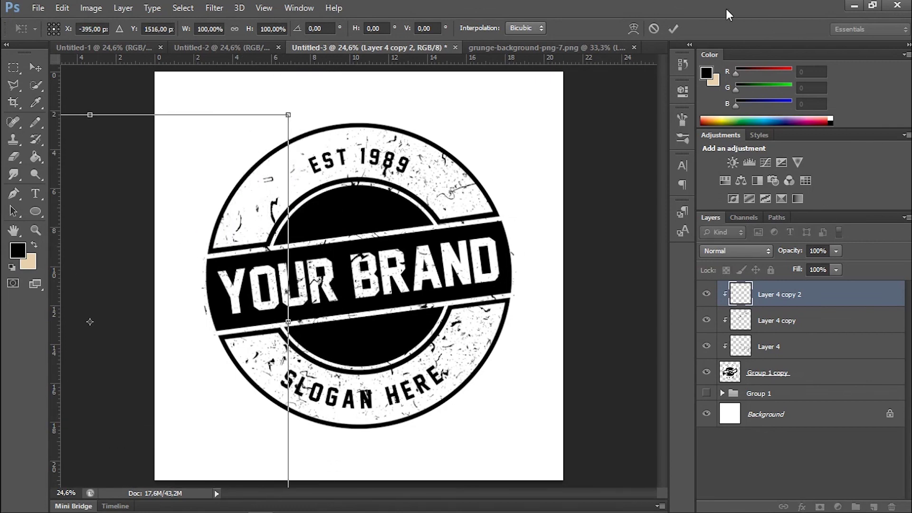
pyautogui.click(674, 29)
pyautogui.click(607, 204)
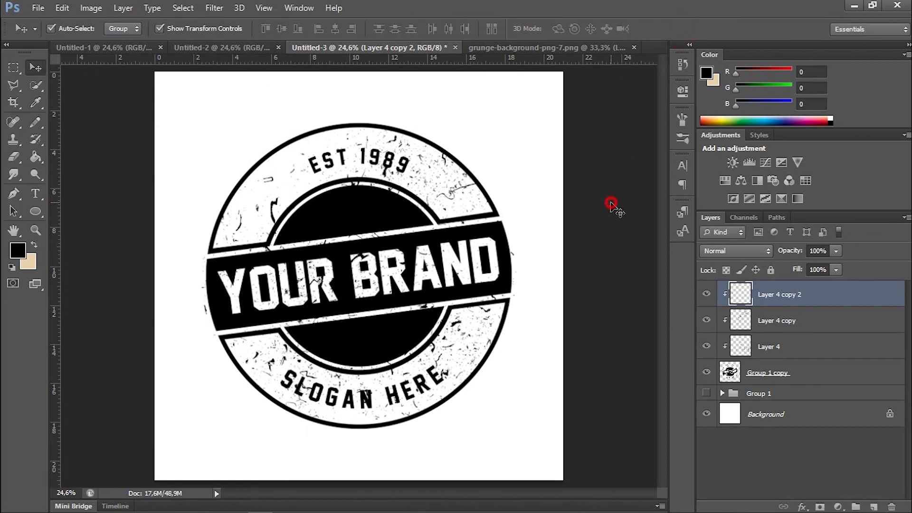
pyautogui.click(706, 415)
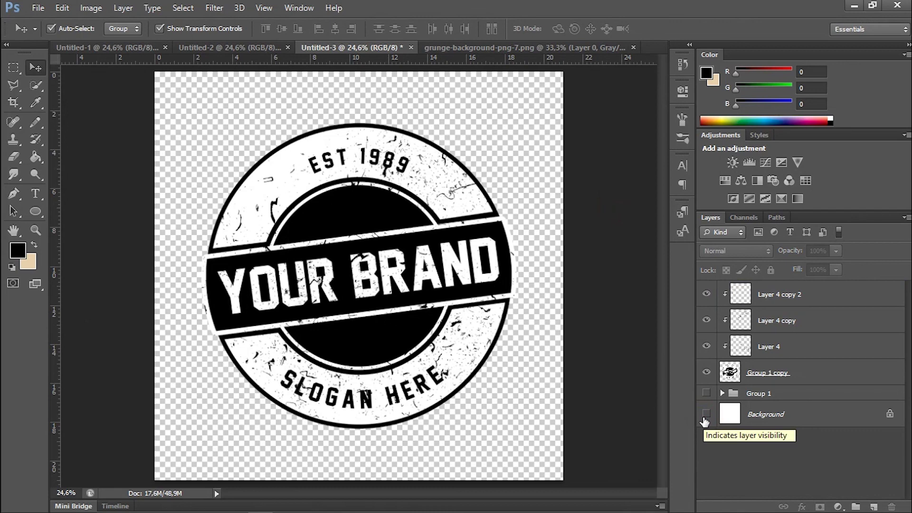
pyautogui.click(705, 415)
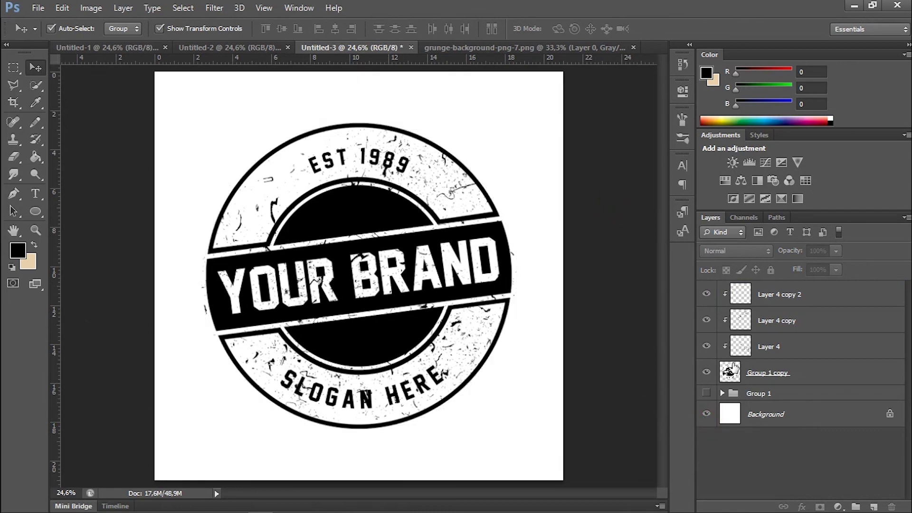
pyautogui.click(13, 67)
pyautogui.click(87, 78)
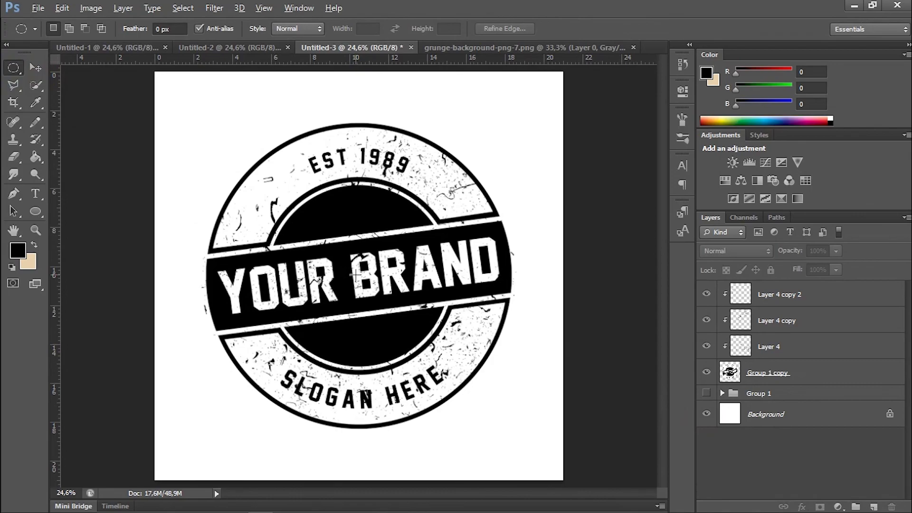